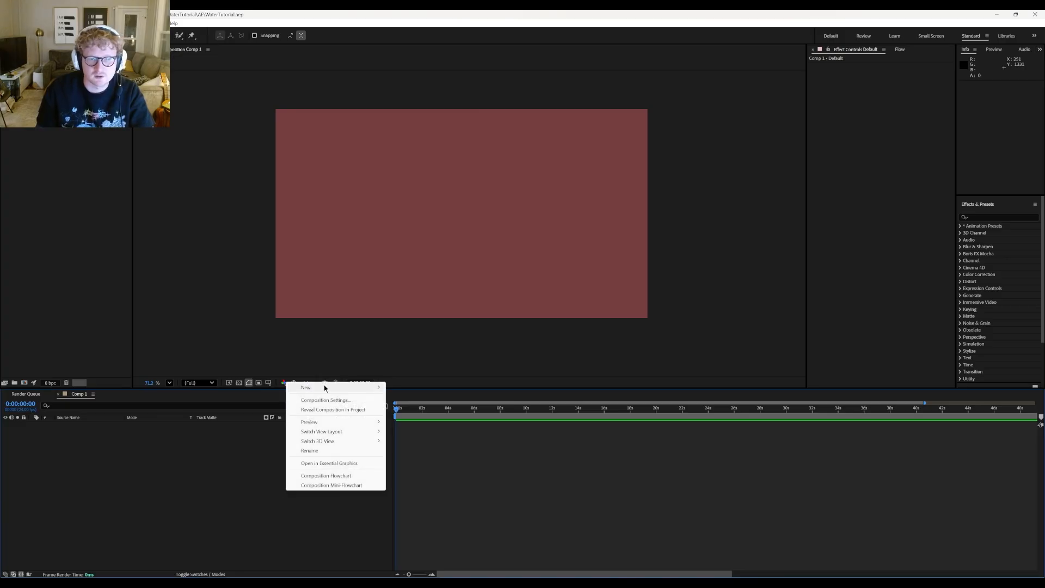
Add a new shape layer and draw a rectangle slightly larger than the composition frame.
mouse_move(327, 389)
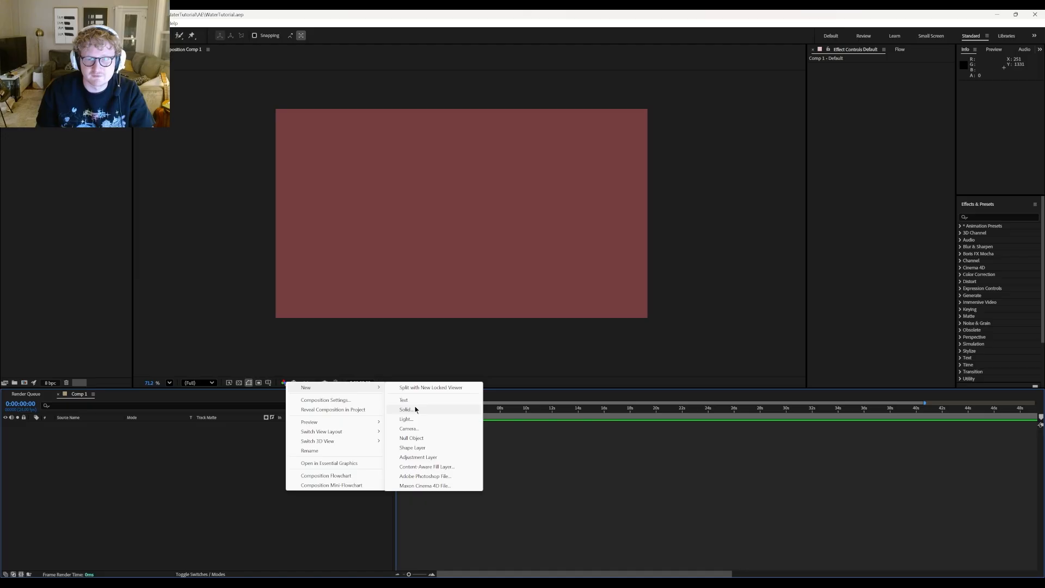
click(420, 449)
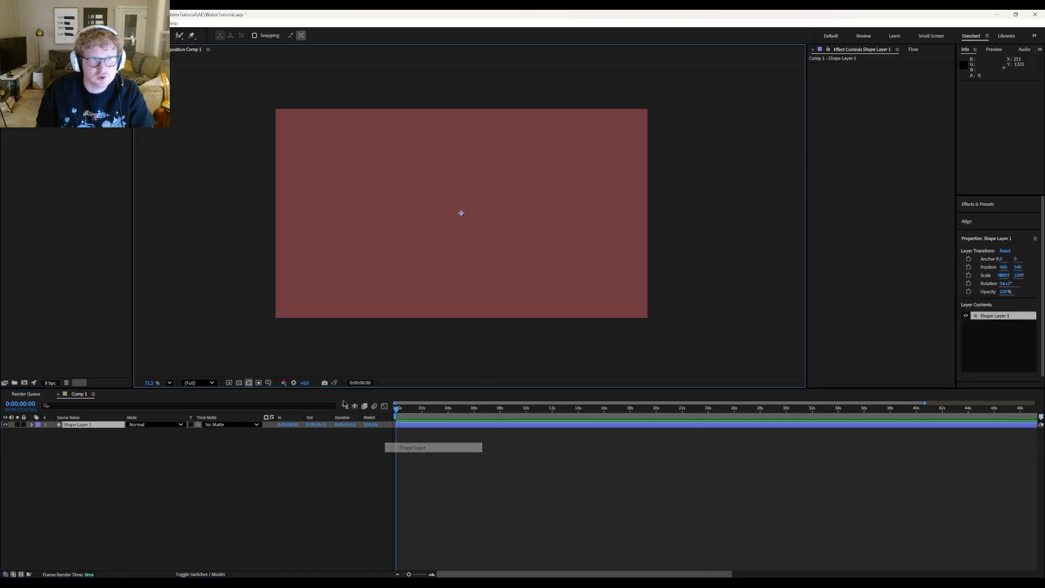
mouse_move(260, 87)
mouse_down()
mouse_move(625, 354)
mouse_move(661, 343)
mouse_up()
Shift the rectangle's fill color hue from purple toward blue.
click(256, 36)
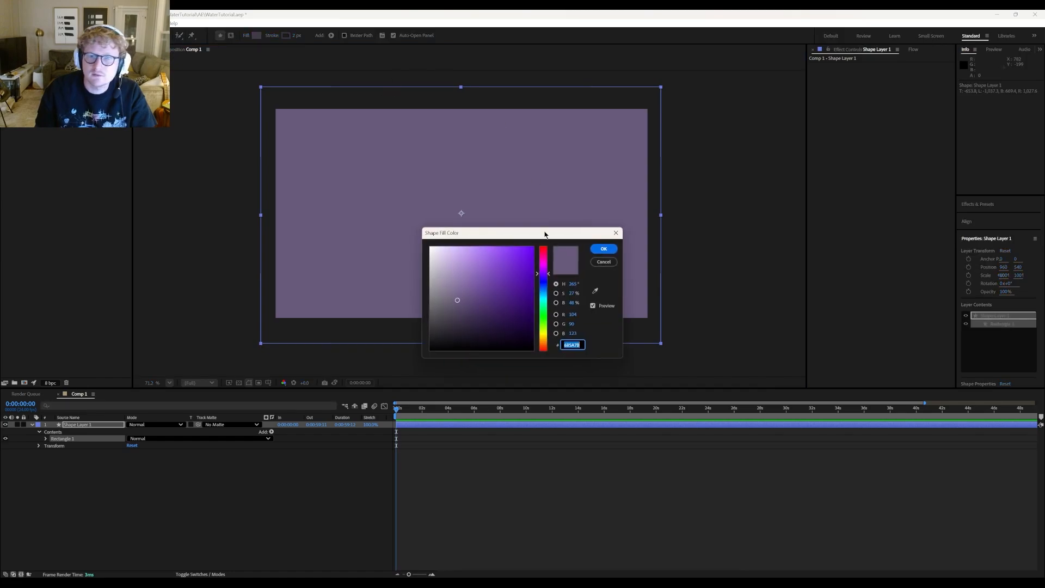
drag(532, 241, 547, 241)
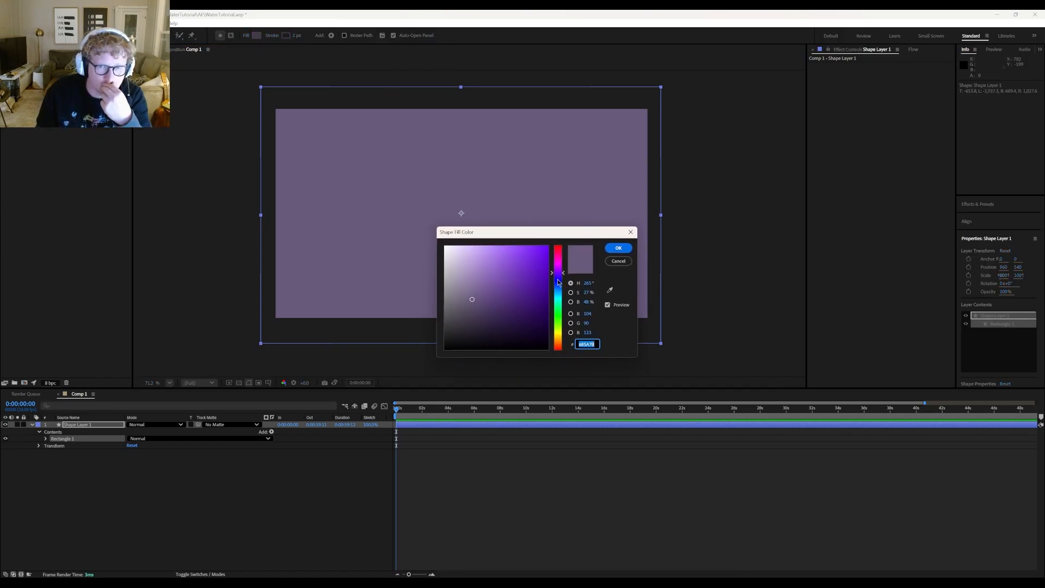
drag(558, 282, 558, 290)
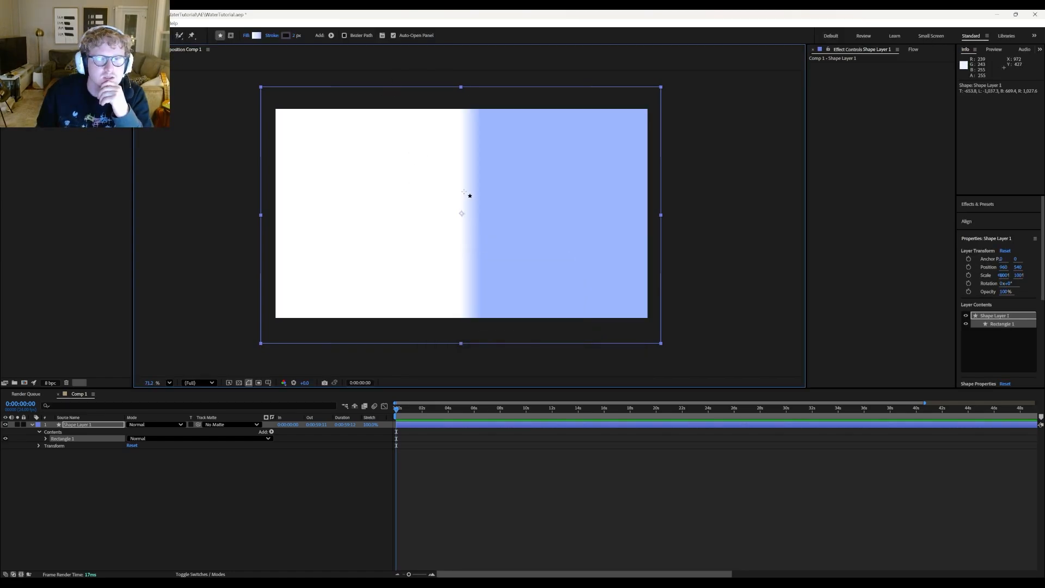
Run the rectangle's linear gradient fill from top to bottom, from light blue to the deeper blue 3B66EB.
drag(490, 95, 463, 322)
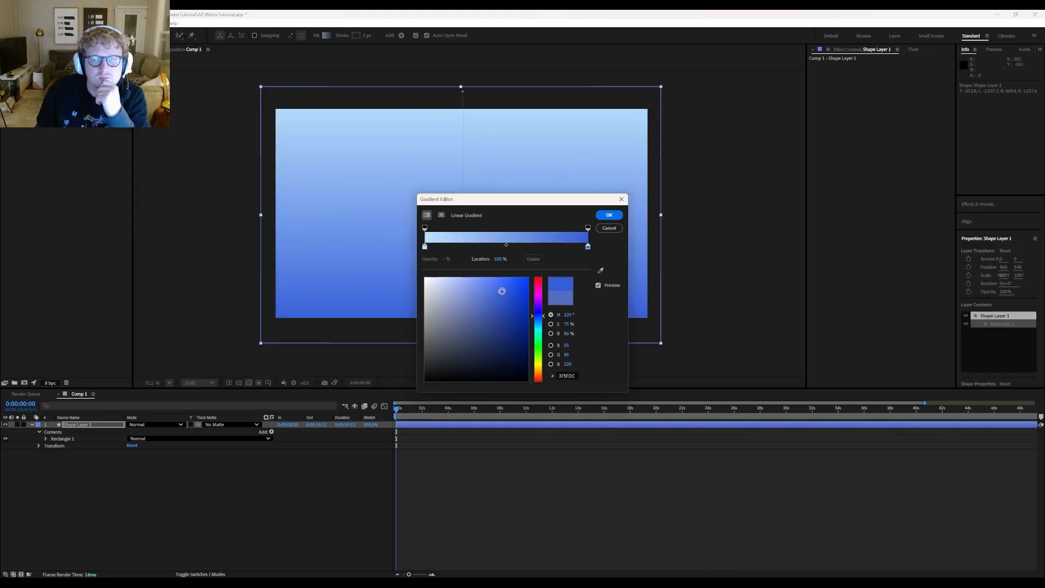
drag(502, 291, 502, 287)
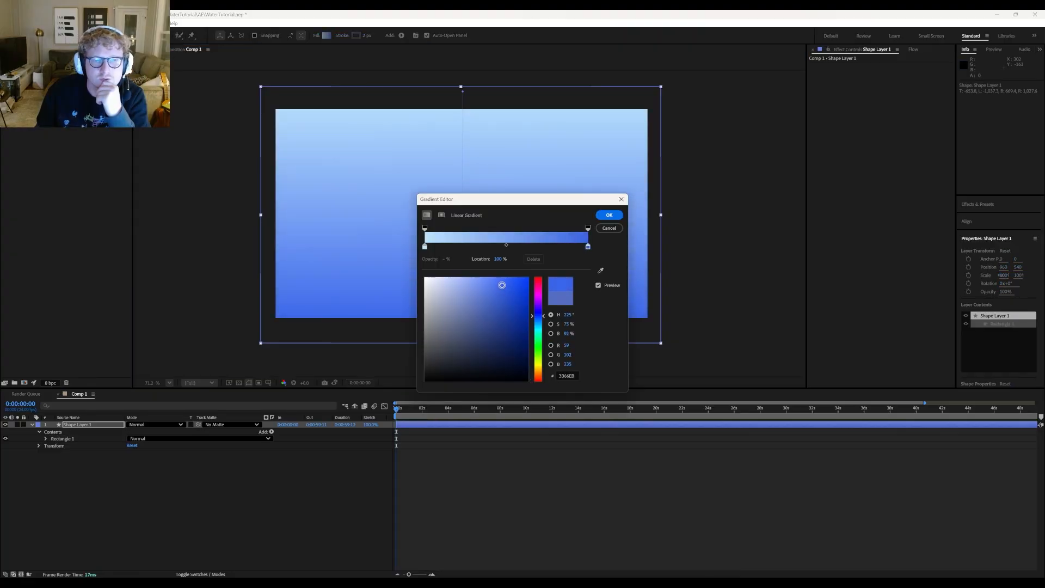
click(609, 215)
click(732, 217)
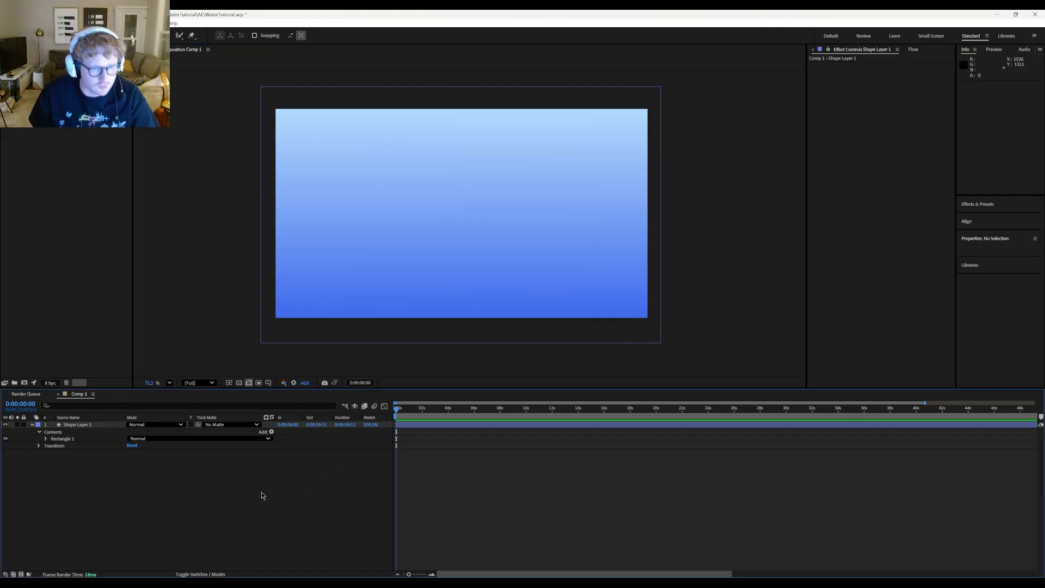
Rename the shape layer as WATER GRADIENT.
click(79, 426)
key(Return)
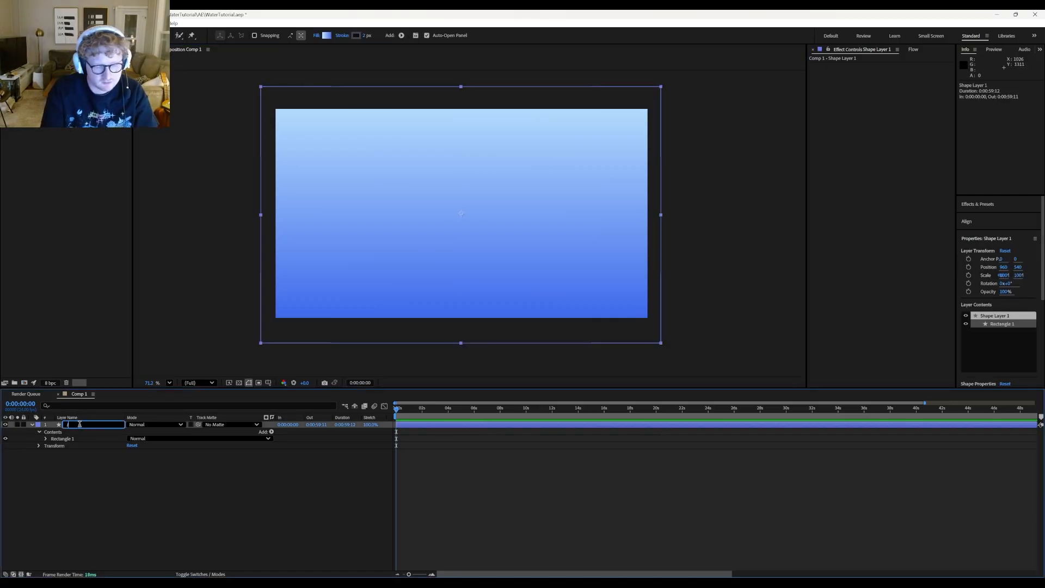
text(WATER GRADIENT)
key(Return)
Create a composition-sized solid named TEXTURE in mid gray 828282.
right_click(150, 367)
mouse_move(180, 371)
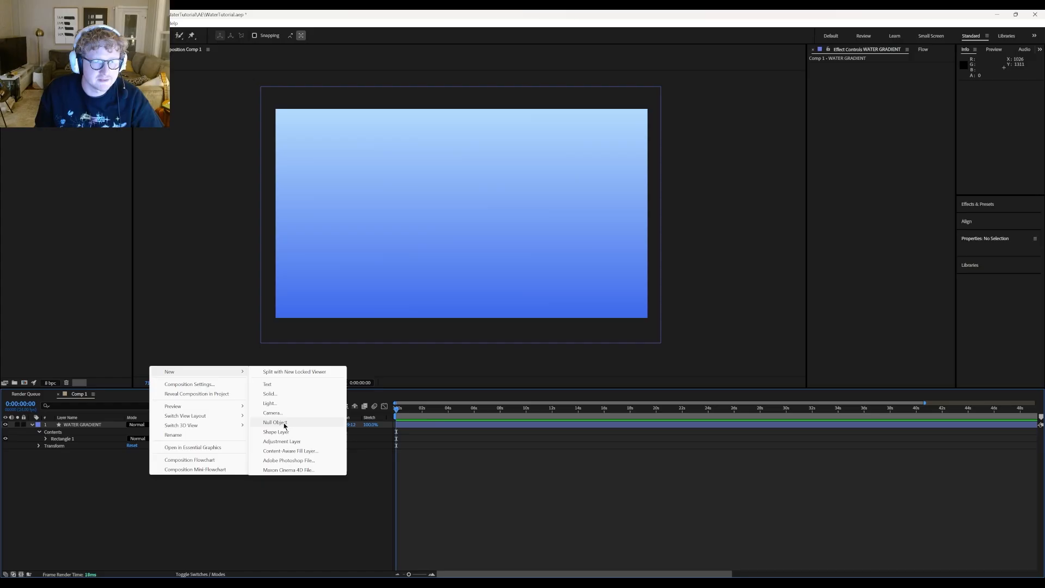
click(270, 394)
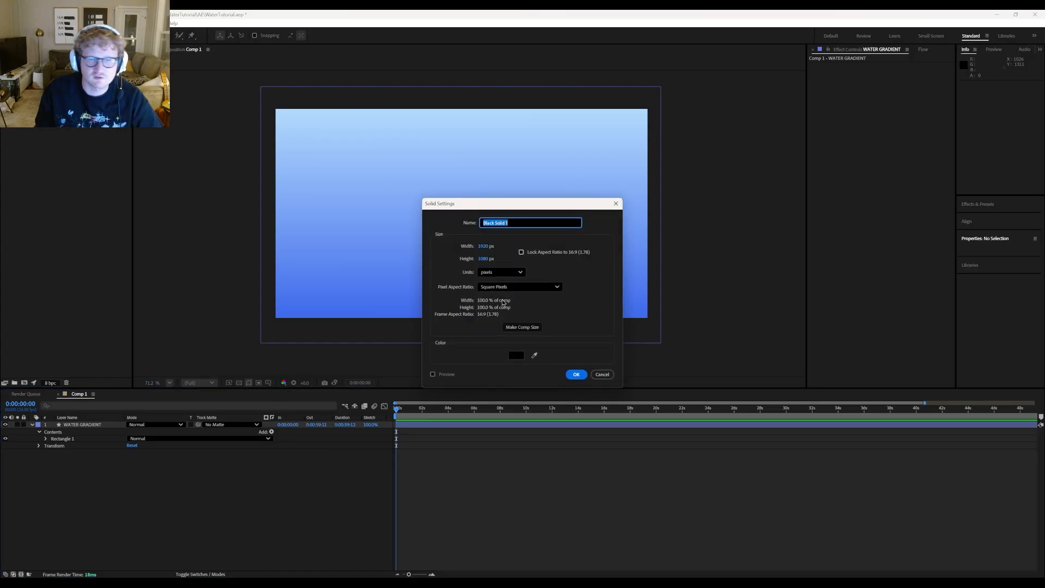
click(517, 356)
click(430, 297)
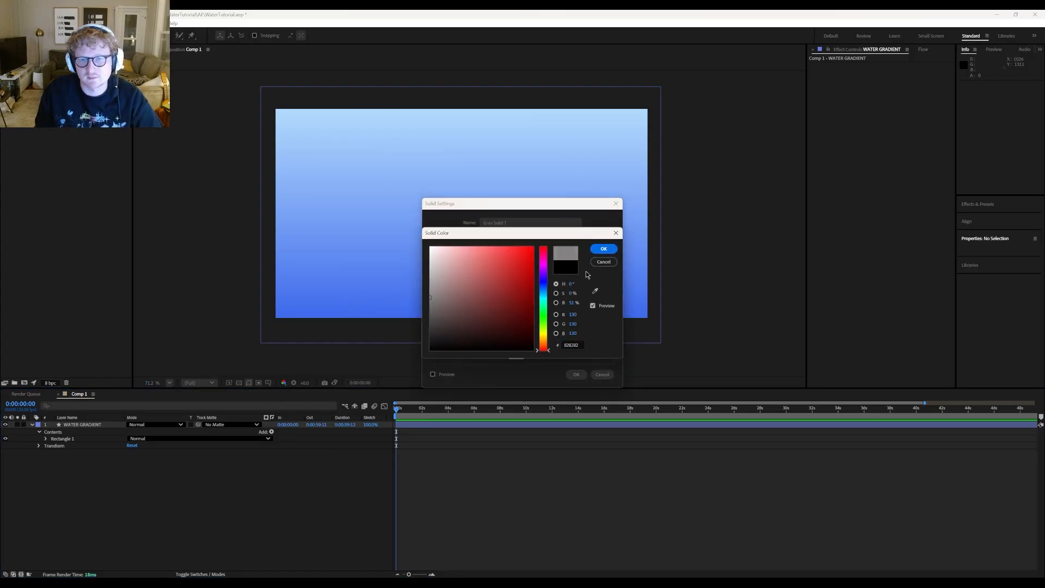
click(604, 249)
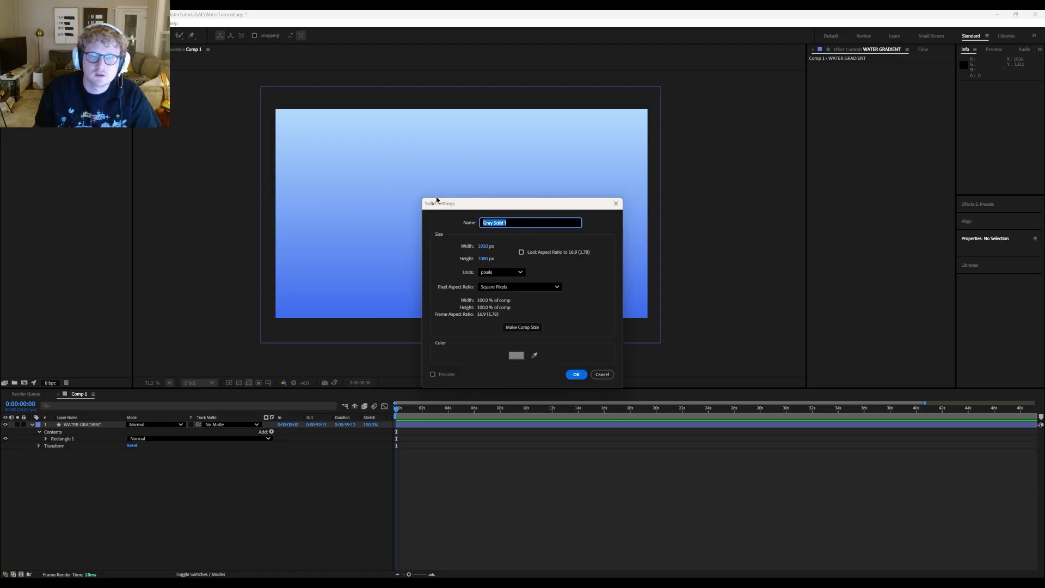
key(BackSpace)
text(TEXTURE)
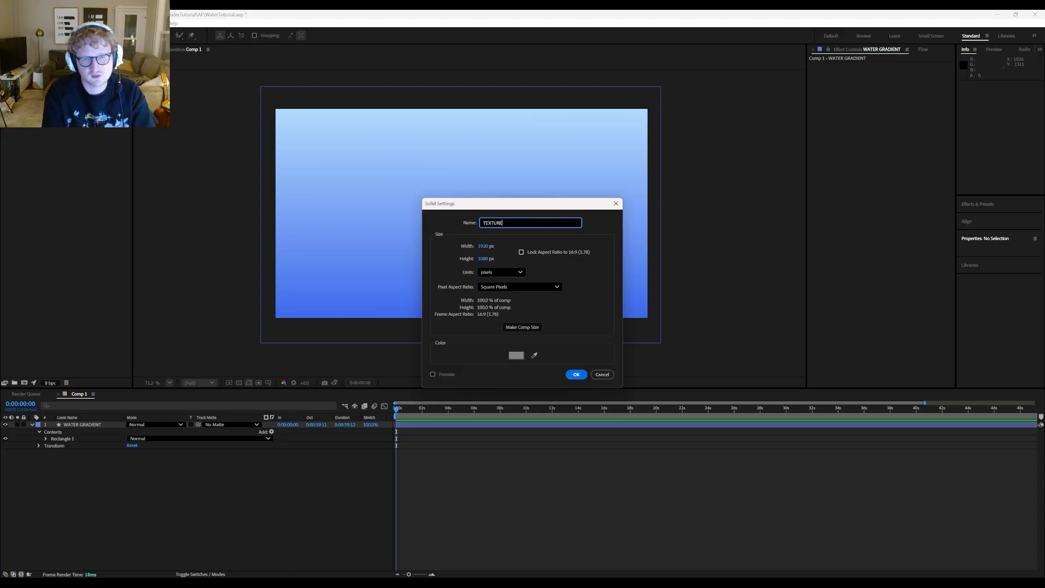
key(Return)
Find the Fractal Noise effect and apply it to the TEXTURE layer.
key(ctrl+5)
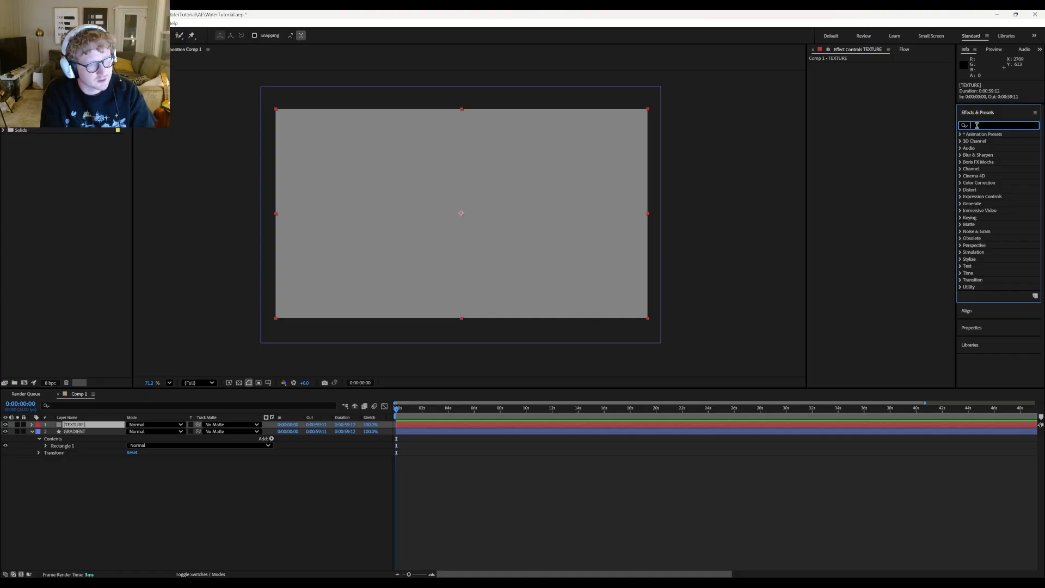
text(fractal no)
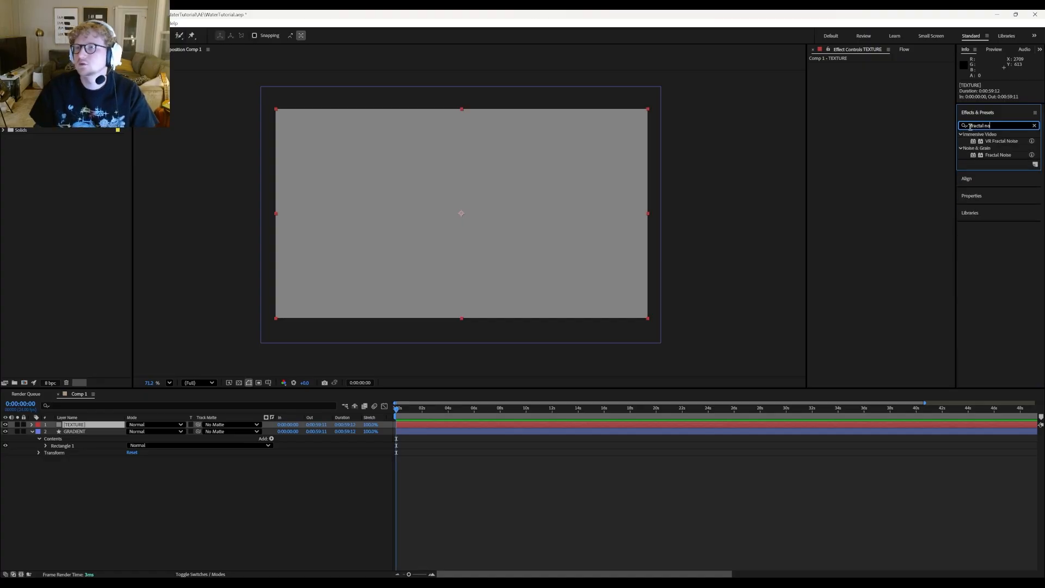
double_click(1004, 156)
Set the Fractal Noise contrast to 199, turn off uniform scaling, and stretch the noise to scale width 175 and scale height about 35.
scroll(711, 226, up, 2)
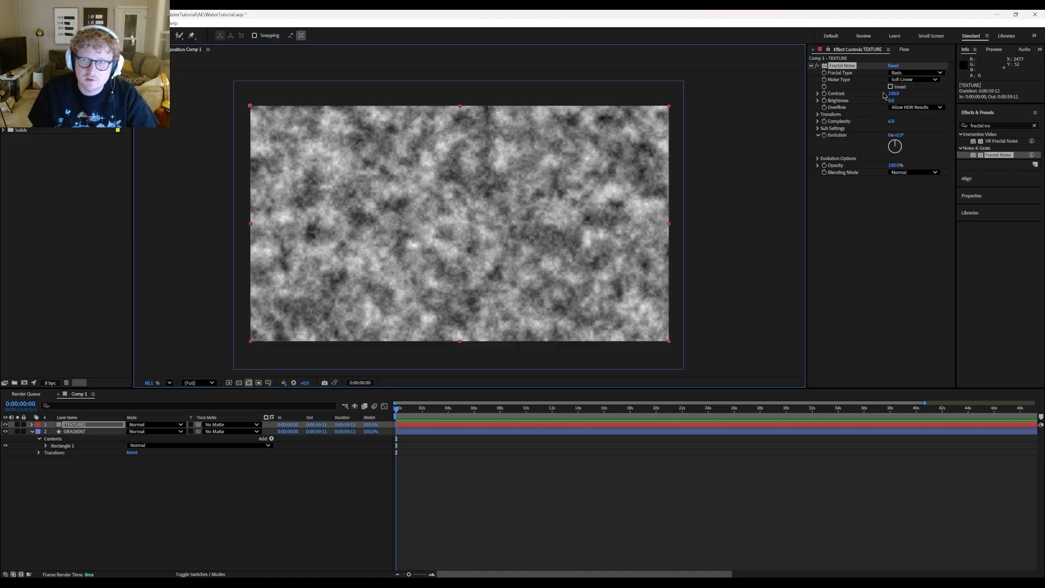
drag(893, 93, 944, 93)
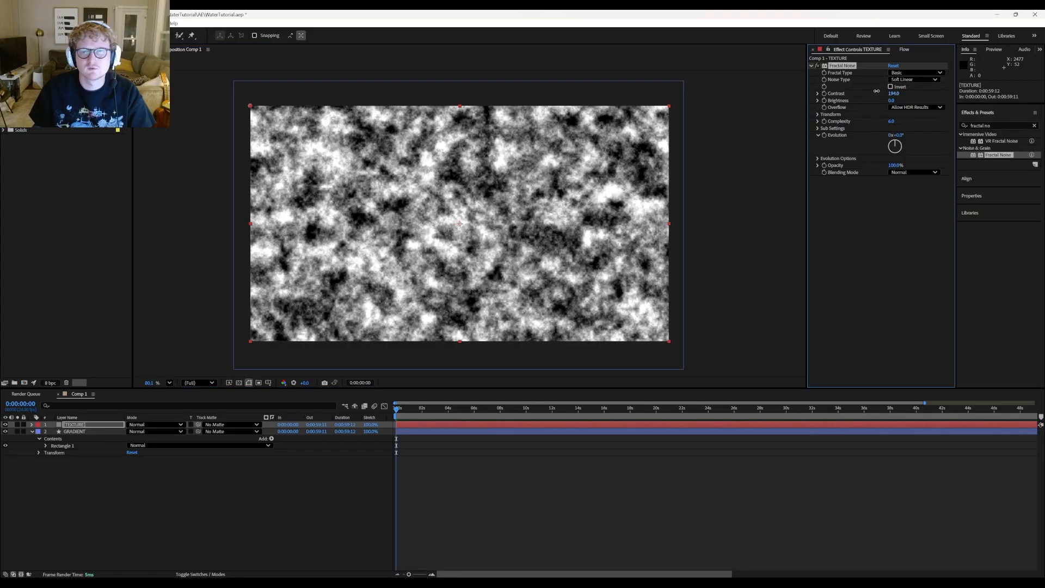
click(819, 114)
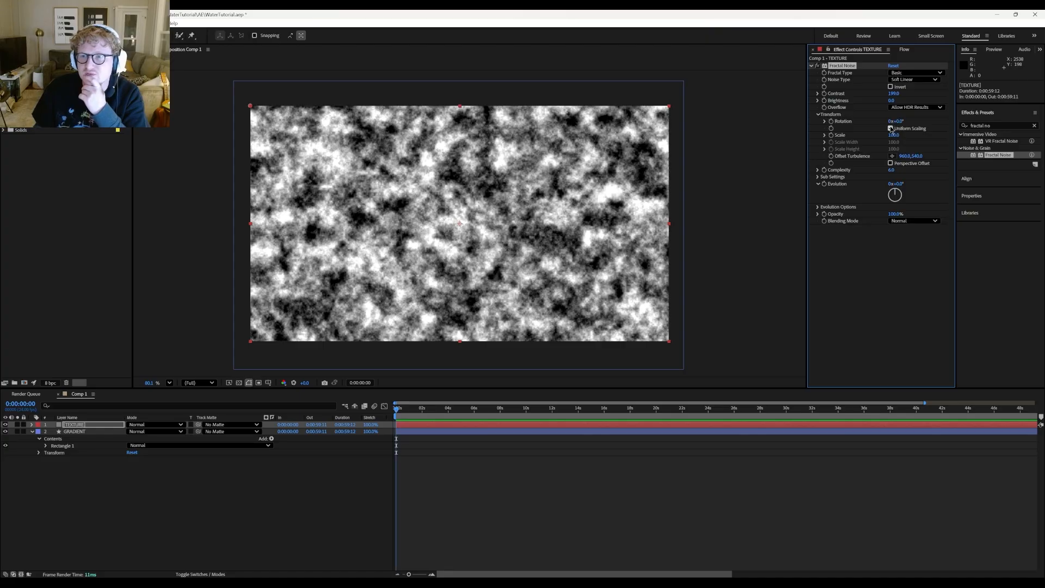
click(891, 129)
click(824, 149)
click(825, 142)
mouse_move(891, 142)
mouse_down()
mouse_move(919, 136)
mouse_move(884, 167)
mouse_move(863, 159)
mouse_up()
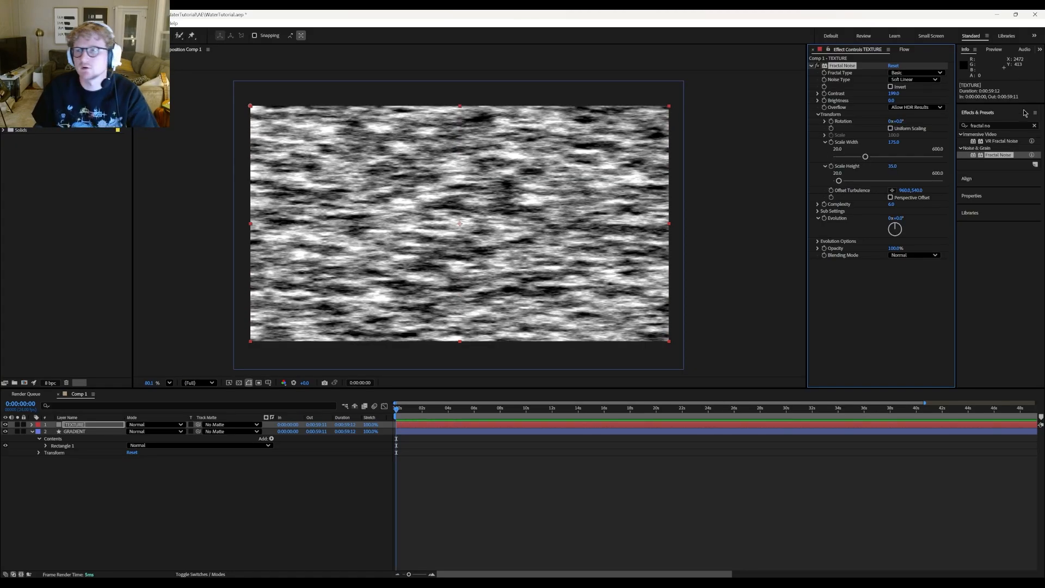
Apply a Gaussian Blur to the TEXTURE layer with blurriness 21.2.
click(1013, 123)
click(1013, 124)
text(gaussa)
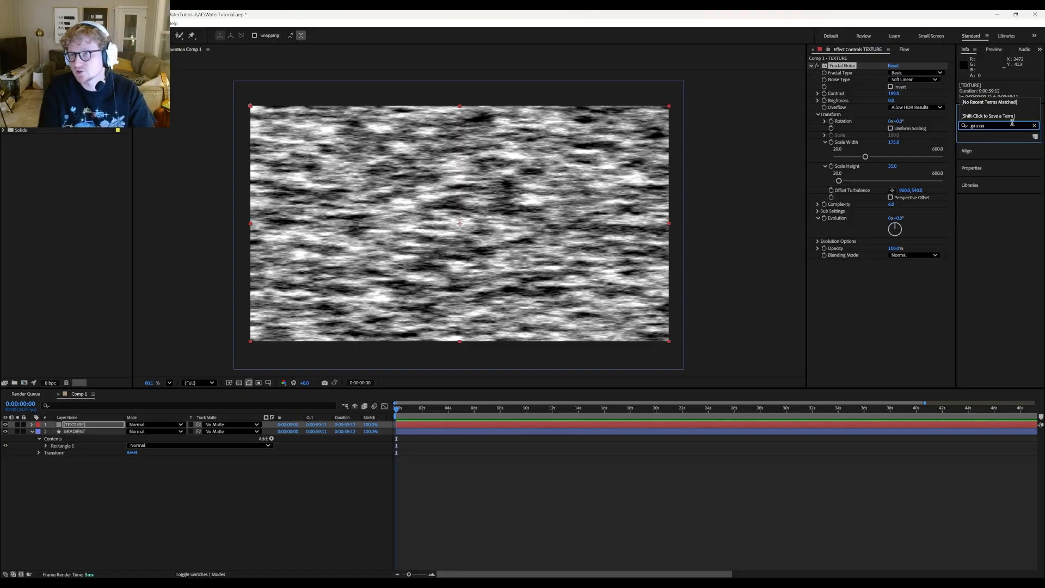
key(BackSpace)
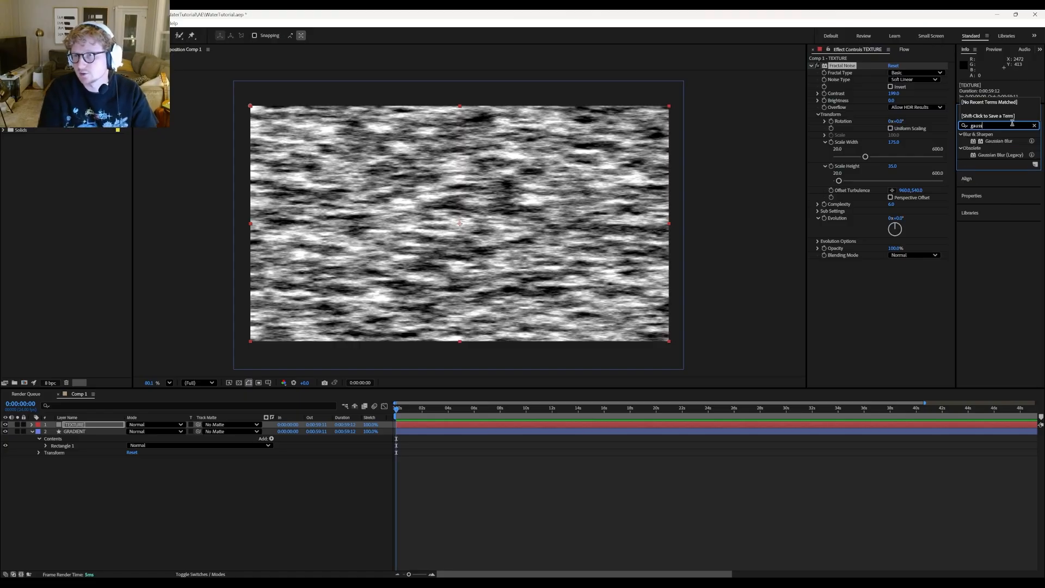
double_click(998, 141)
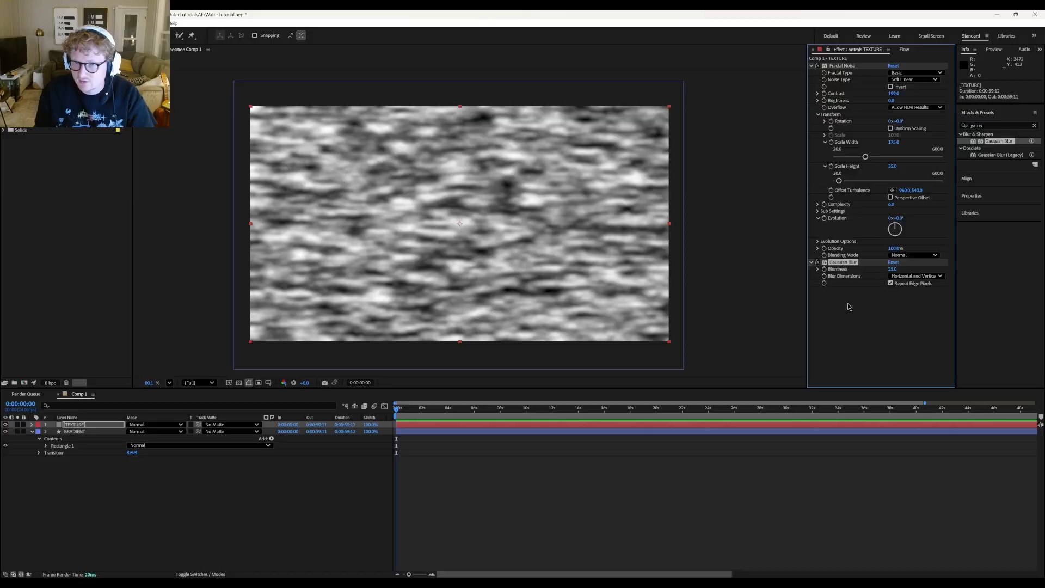
drag(893, 269, 837, 256)
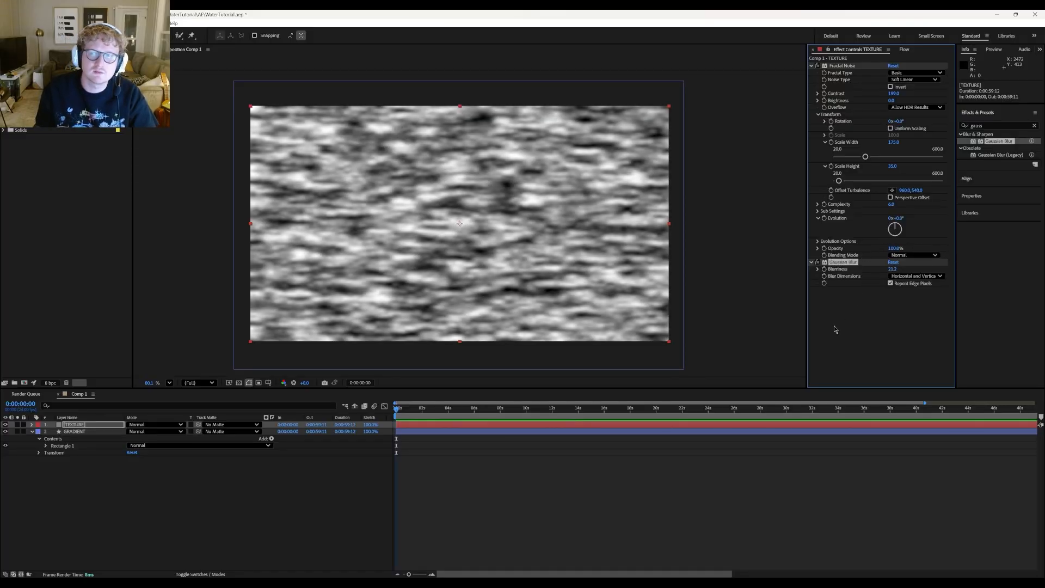
click(836, 329)
Find the Levels effect and add it to the TEXTURE layer below the Gaussian Blur.
click(979, 127)
key(BackSpace)
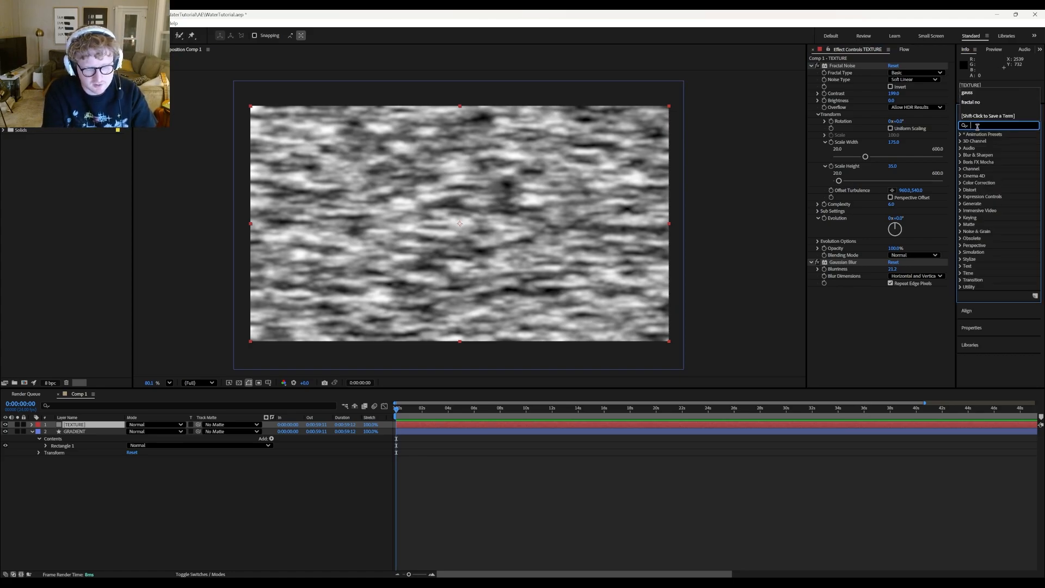
text(levels)
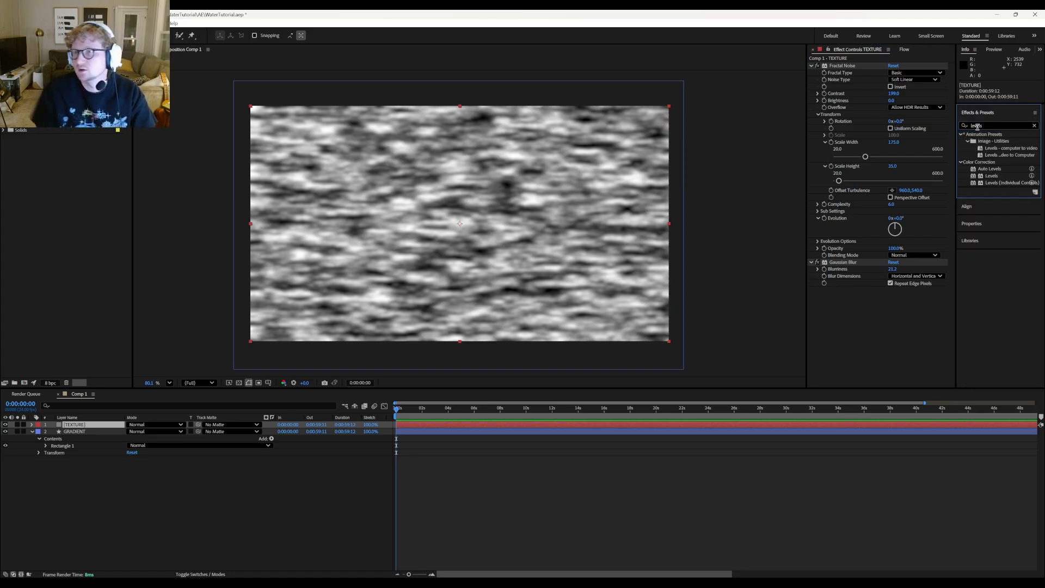
drag(992, 176, 865, 264)
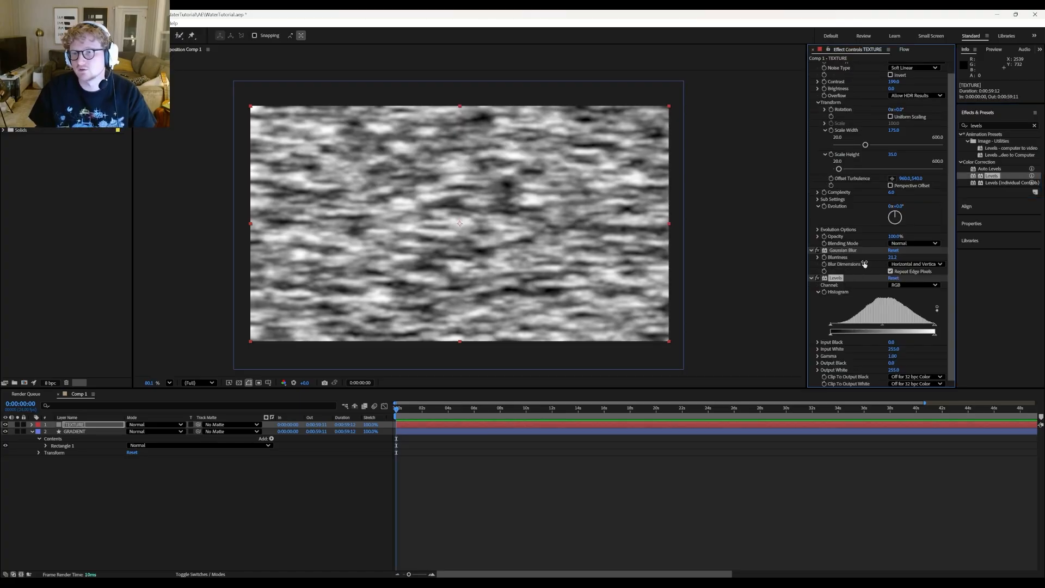
Raise the Levels input black to 64 and lower the input white to 223.
drag(834, 329, 847, 330)
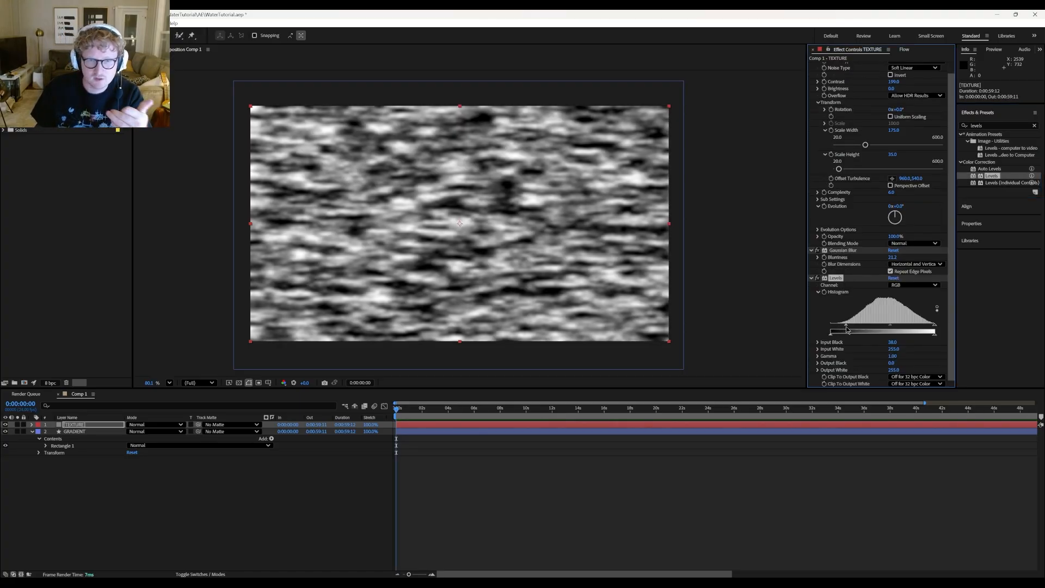
drag(935, 331, 922, 325)
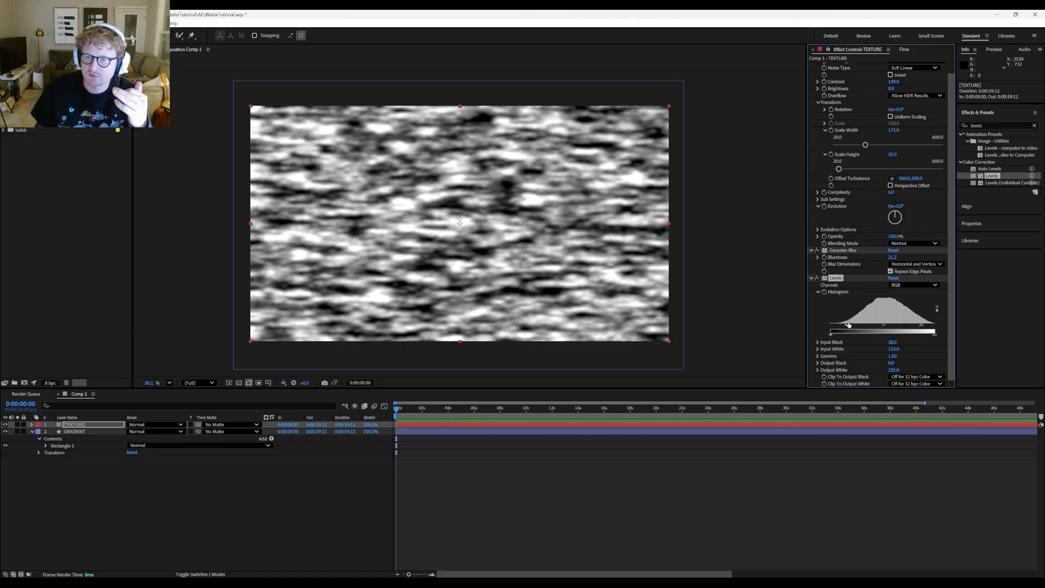
drag(848, 328, 860, 325)
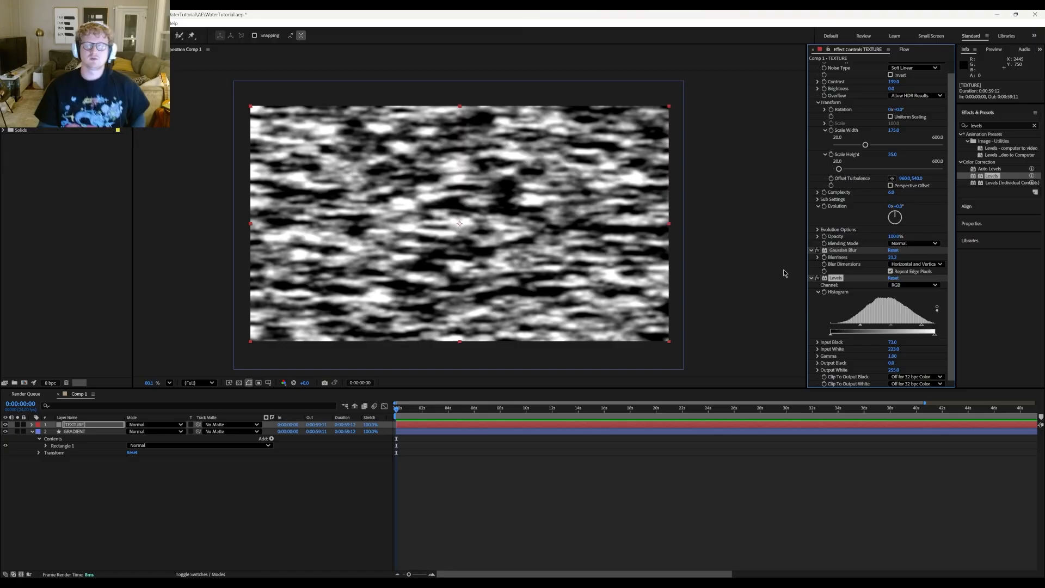
drag(862, 327, 857, 327)
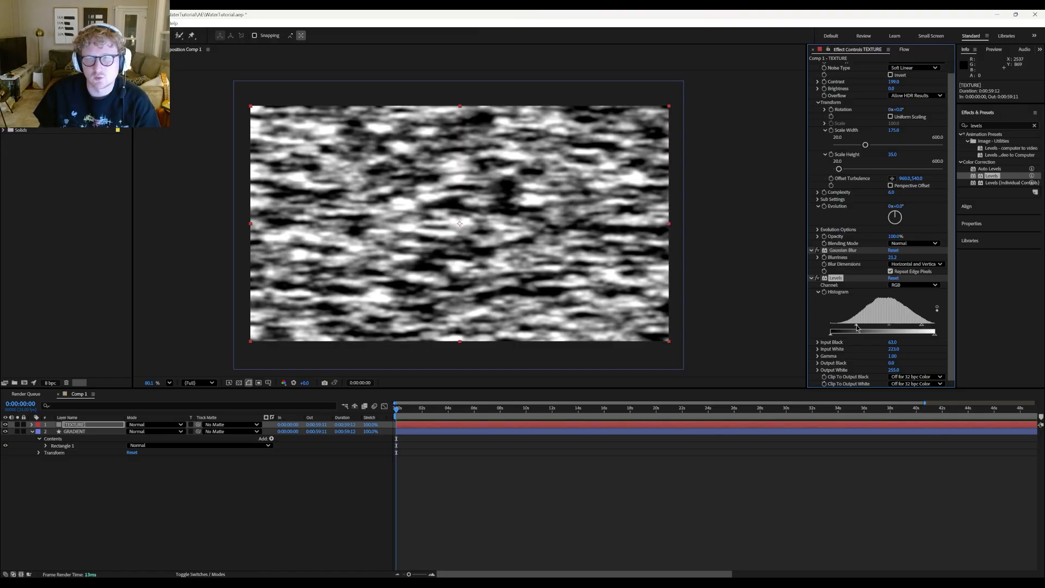
Reduce the TEXTURE layer's Fractal Noise scale height slightly and its contrast to about 133, and hide the layer.
scroll(841, 287, up, 2)
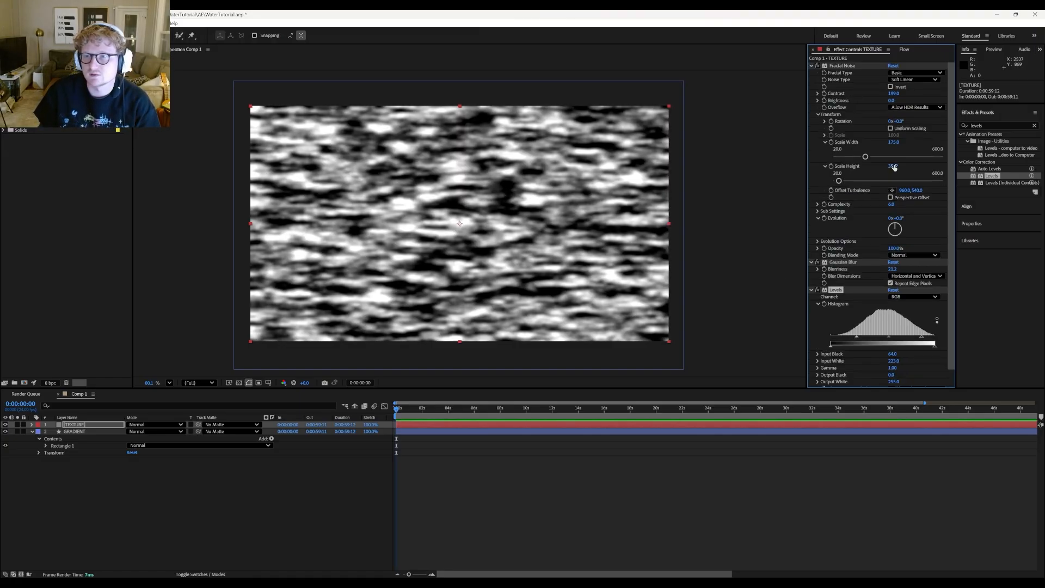
drag(894, 168, 883, 170)
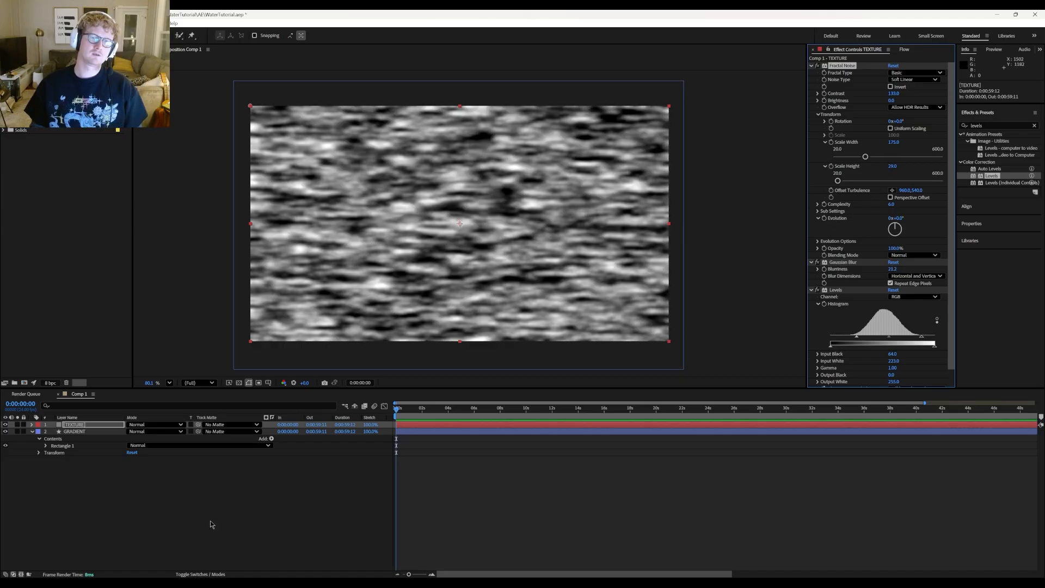
click(211, 521)
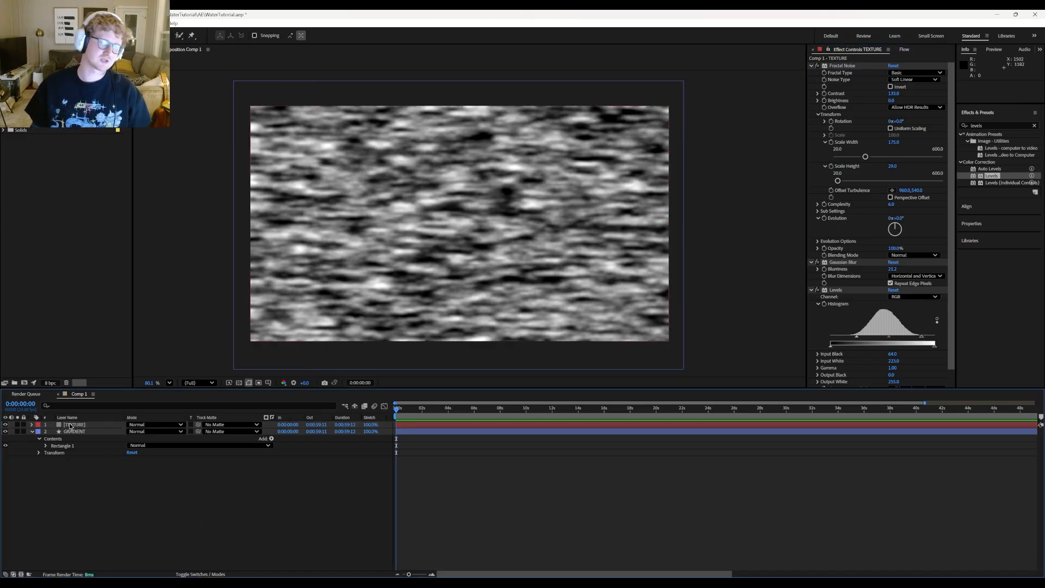
click(5, 424)
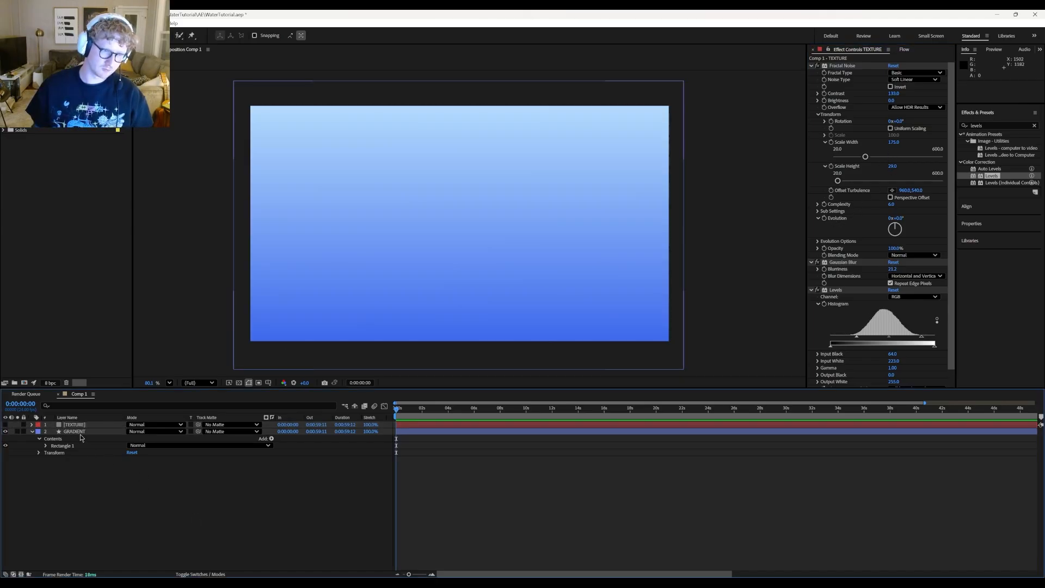
Find the Displacement Map effect and add it to the GRADIENT layer.
click(80, 432)
click(1034, 125)
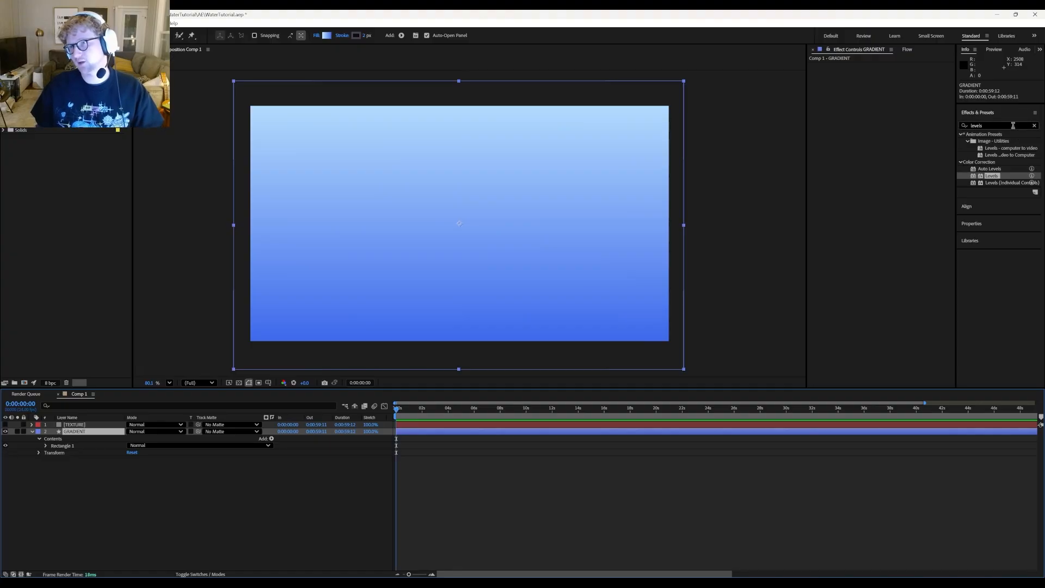
click(1012, 126)
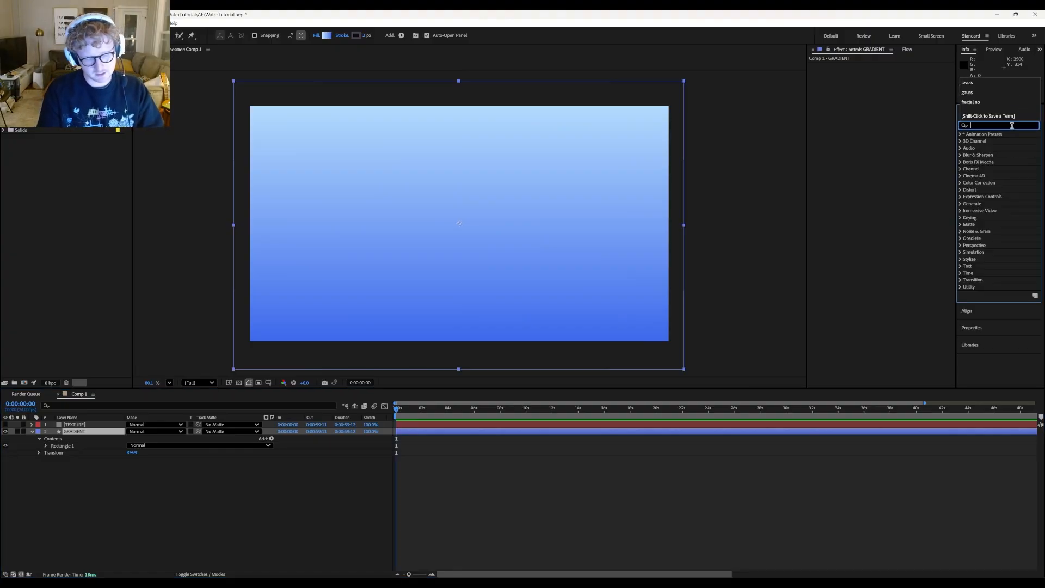
text(displaceme)
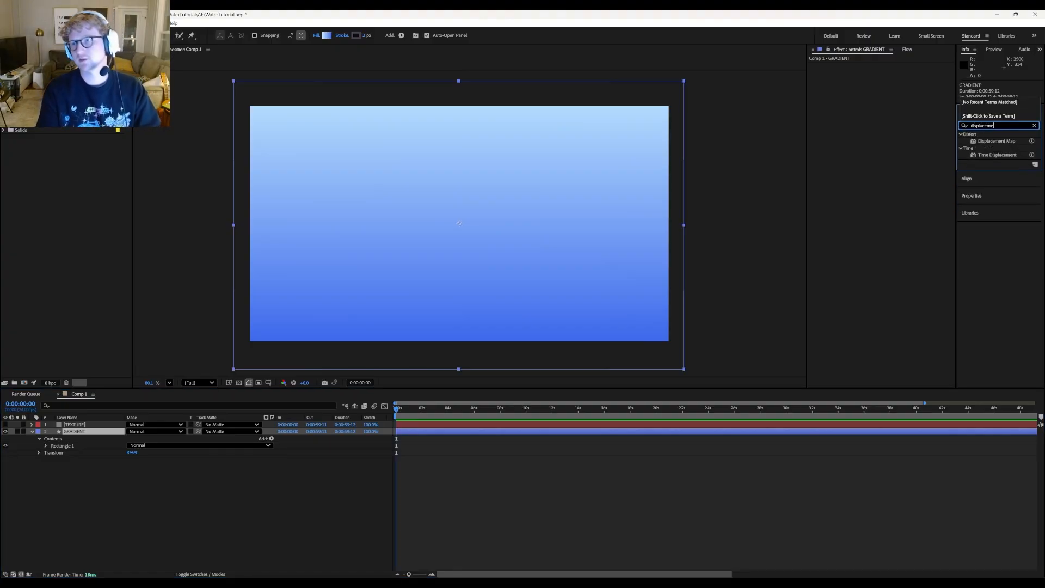
text(nt)
double_click(998, 141)
Use the TEXTURE layer, including its Effects & Masks, as the GRADIENT layer's displacement map.
click(901, 73)
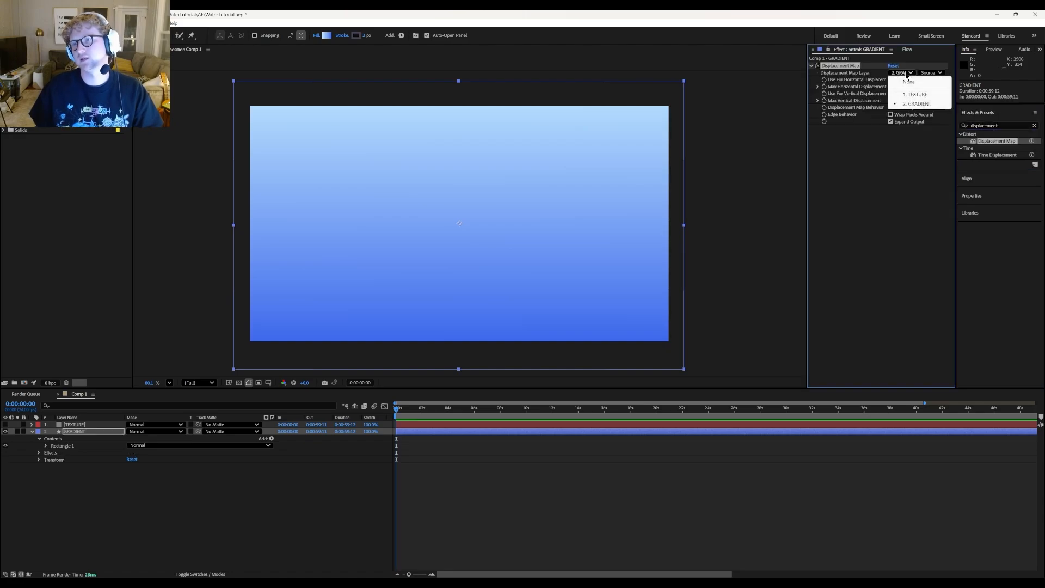
click(912, 95)
click(930, 72)
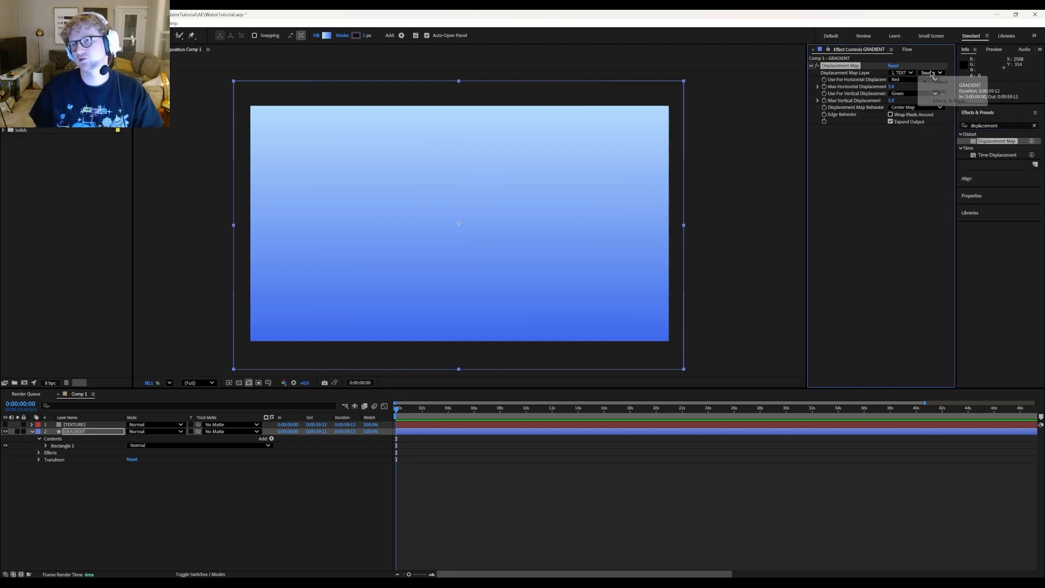
click(941, 101)
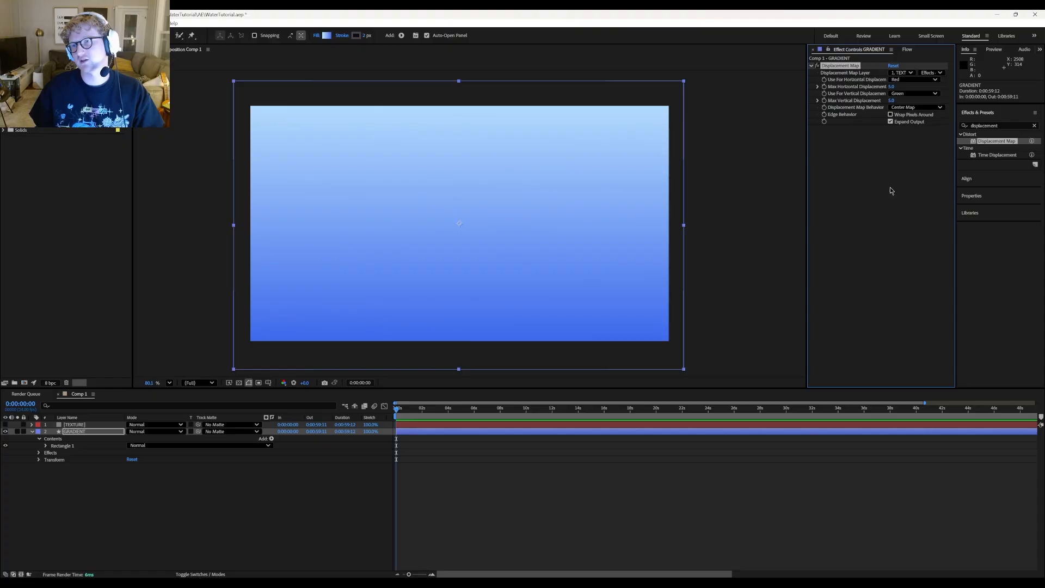
click(889, 197)
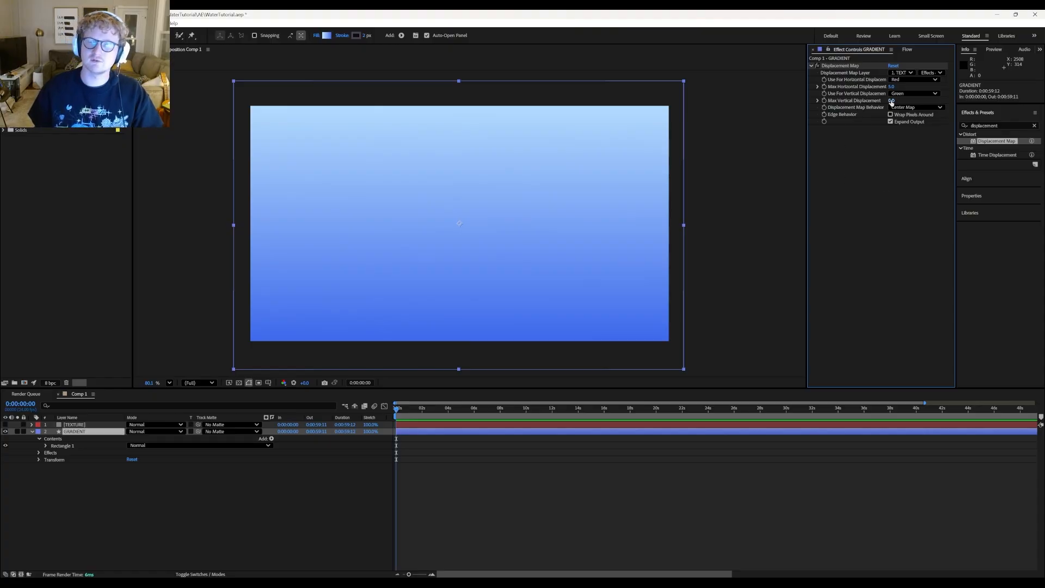
Raise the Displacement Map's maximum vertical displacement to about 197.
drag(891, 102, 958, 101)
click(657, 135)
click(657, 135)
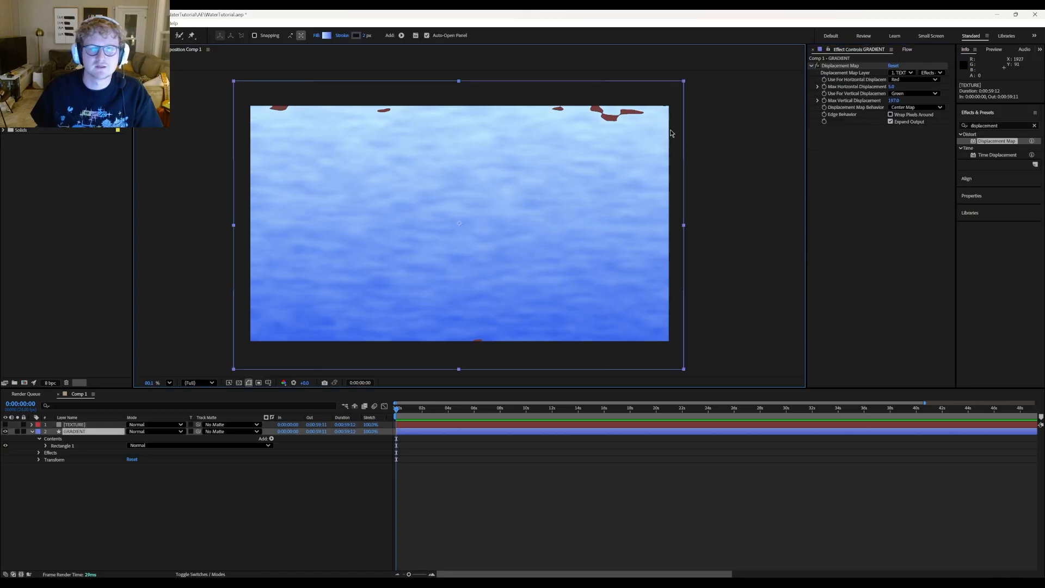
Stretch the GRADIENT layer vertically to about 115% so that it covers the exposed frame edges.
drag(460, 83, 458, 61)
scroll(498, 223, down, 4)
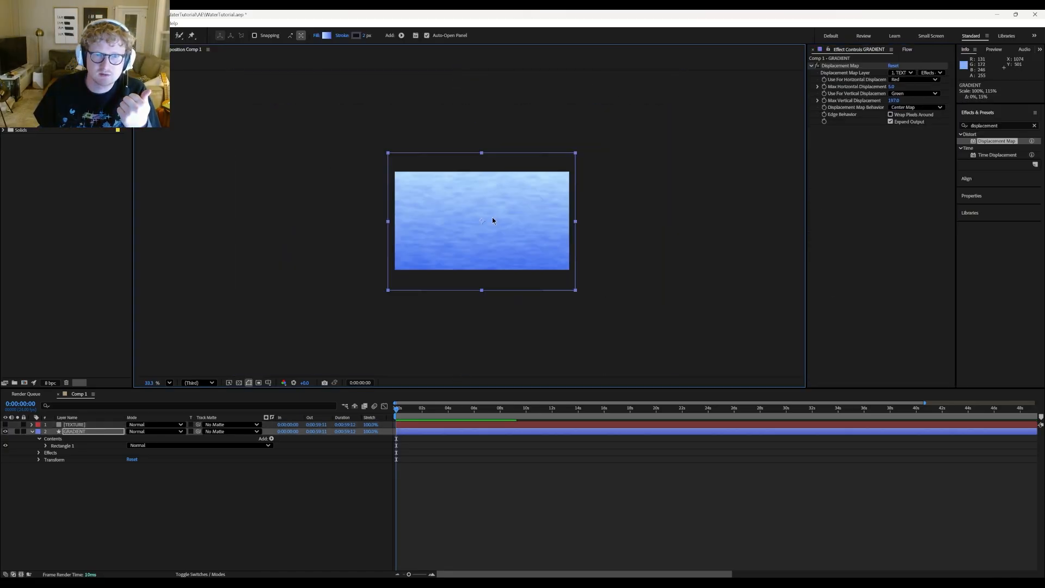
scroll(494, 220, up, 1)
drag(482, 138, 489, 186)
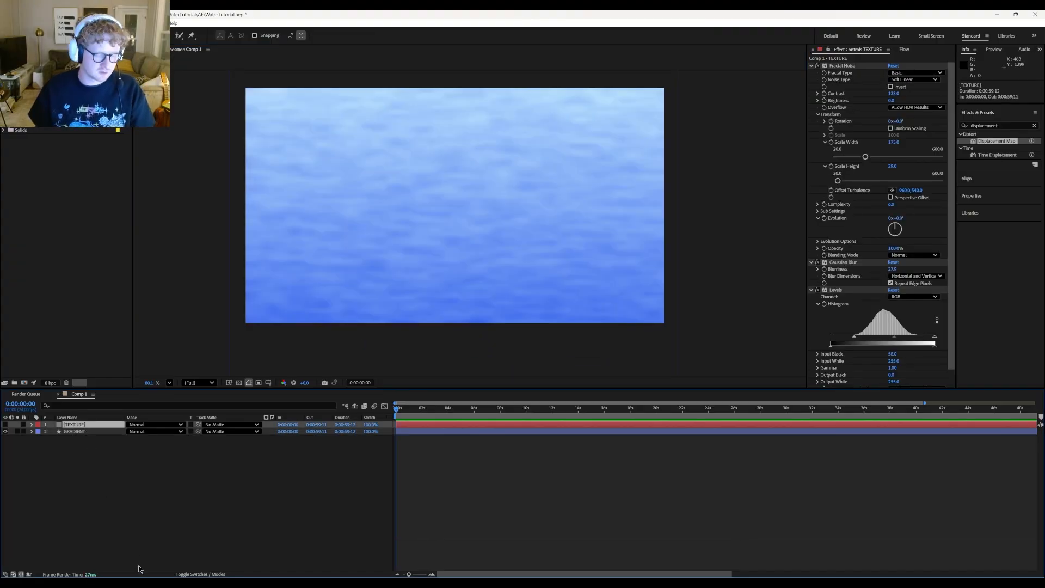
Duplicate the TEXTURE layer and create a new white (FFFFFF) solid layer.
key(ctrl+d)
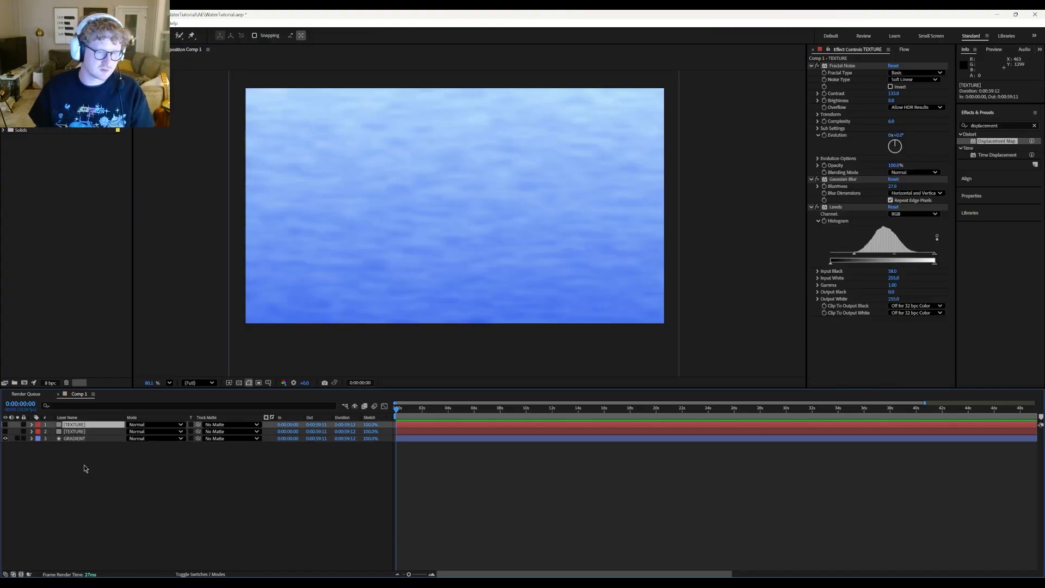
right_click(102, 502)
mouse_move(157, 401)
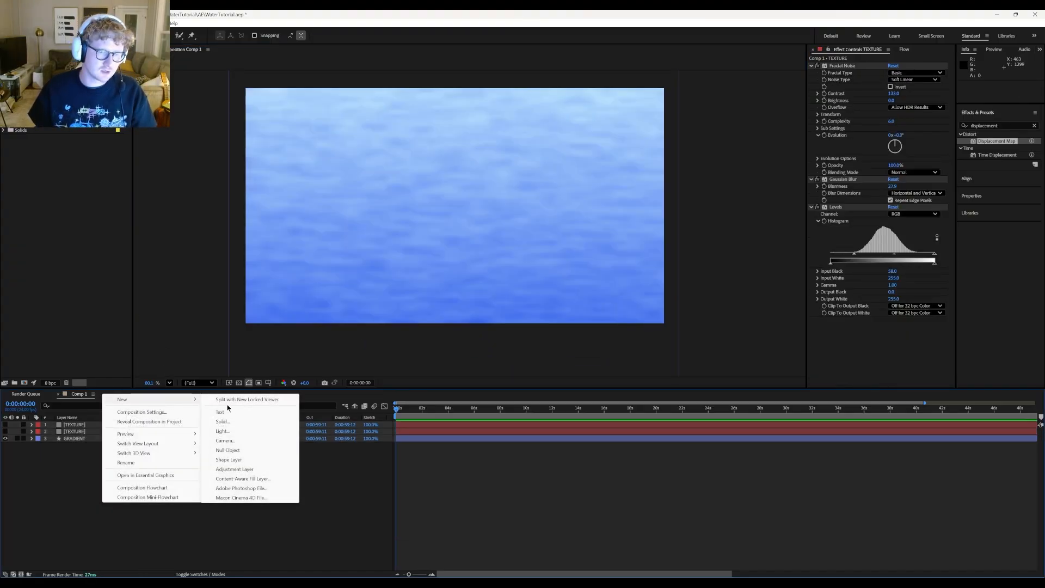
click(235, 429)
click(516, 358)
drag(477, 322, 345, 205)
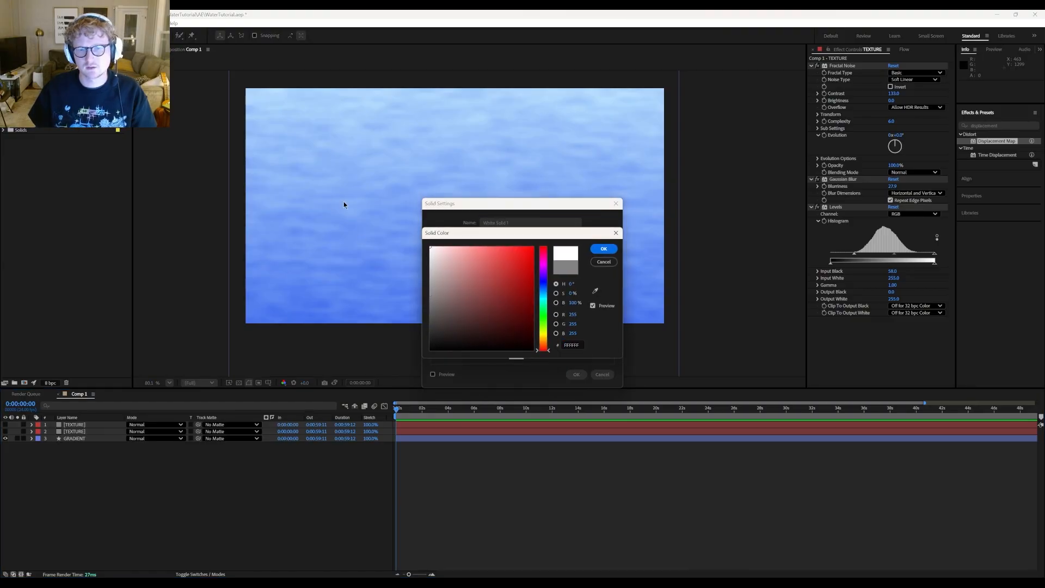
click(602, 250)
click(576, 374)
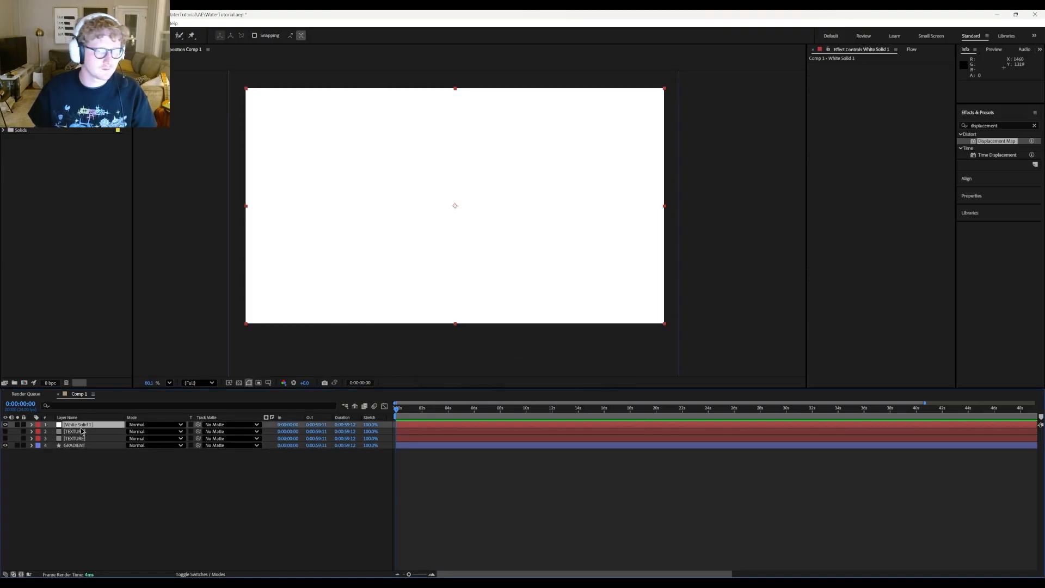
Place the white solid between the two TEXTURE layers and rename it SHINE.
drag(82, 432, 81, 432)
key(Return)
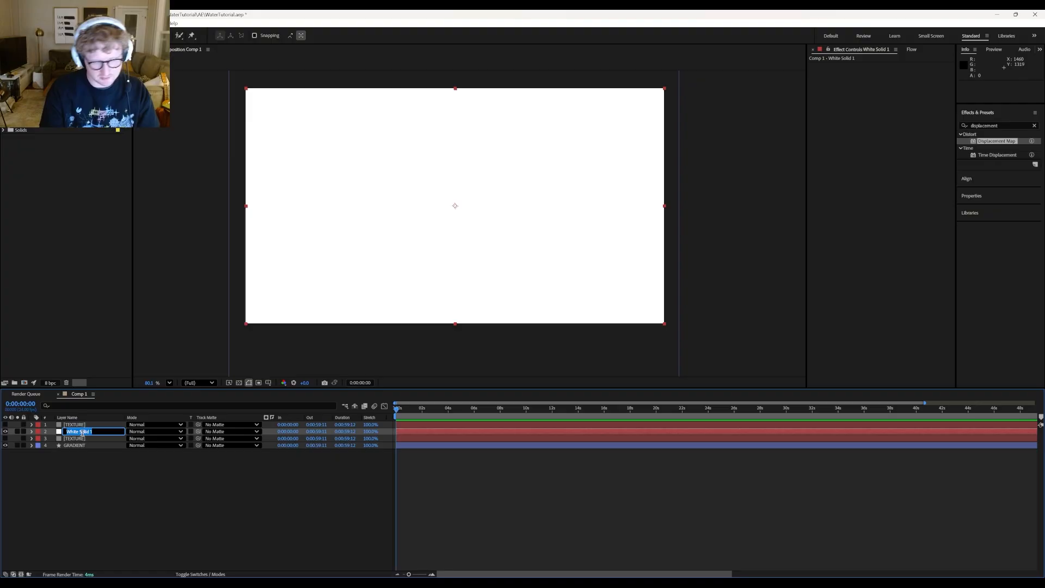
text(SHINE)
key(Return)
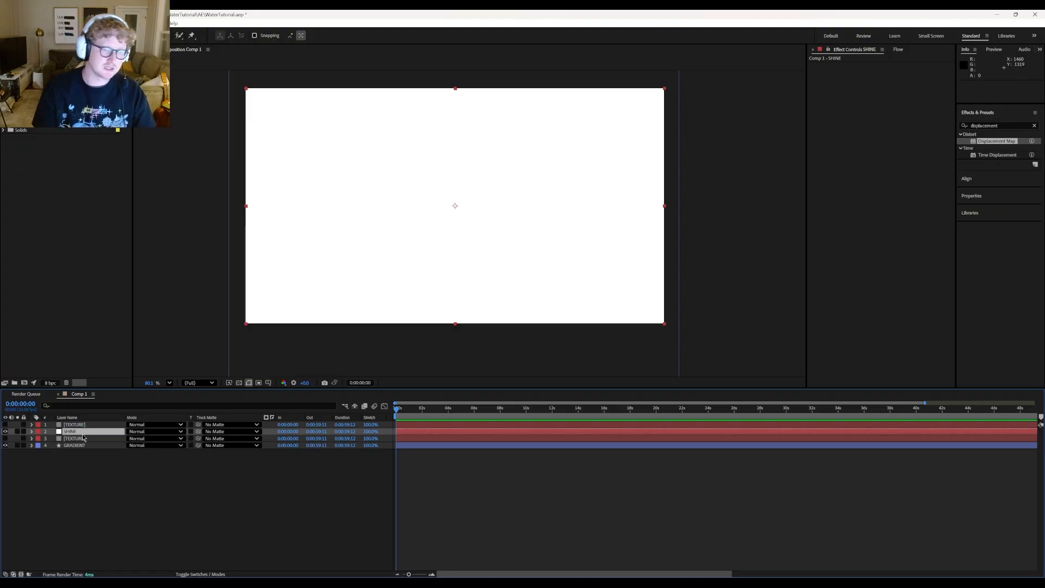
Show the upper TEXTURE layer and set its scale height to 6, blurriness to 14.4, Levels input black to 165 and input white to about 240.
click(81, 424)
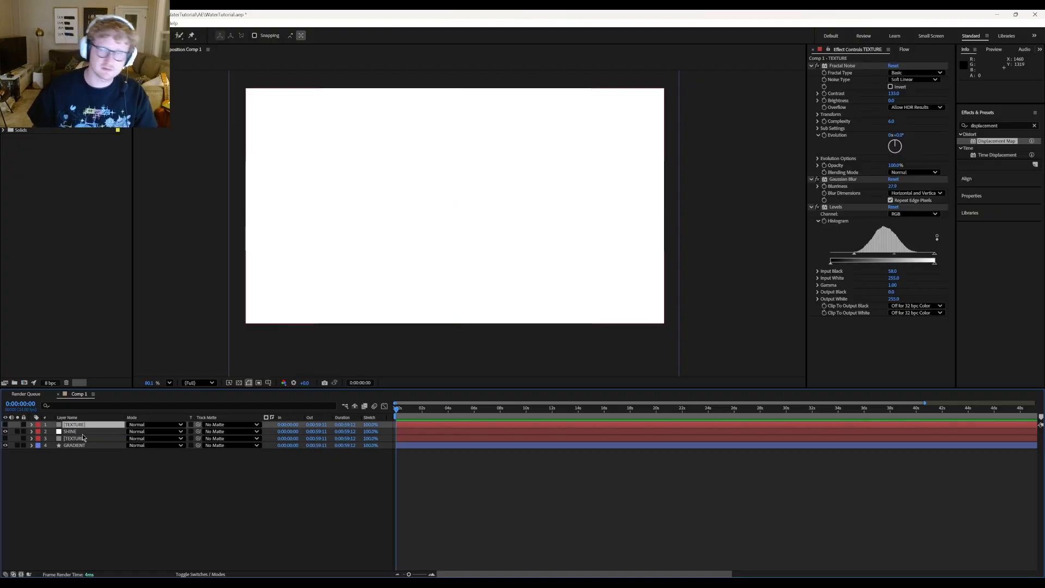
click(6, 425)
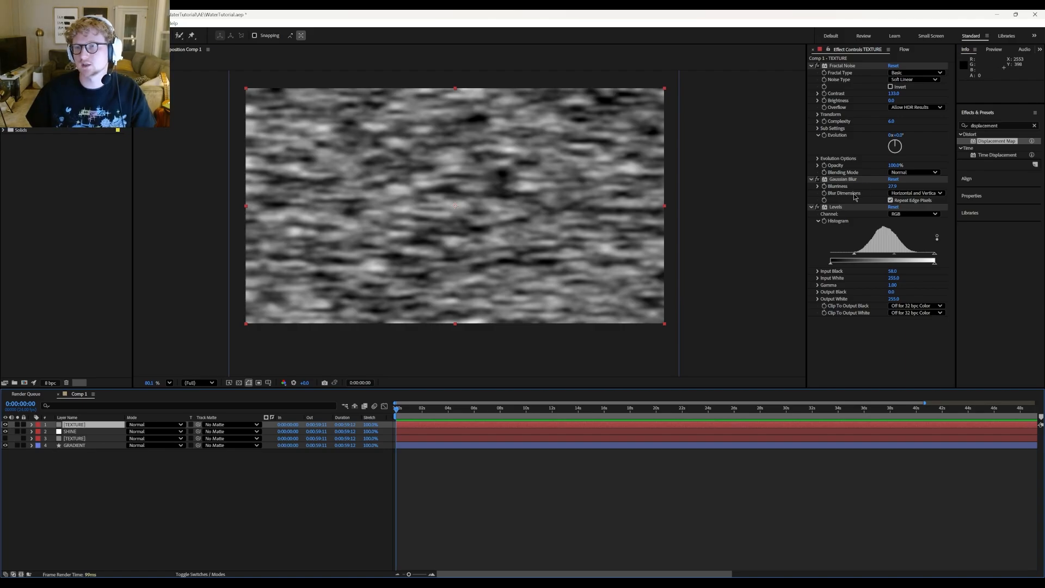
drag(856, 256, 891, 257)
drag(901, 186, 889, 186)
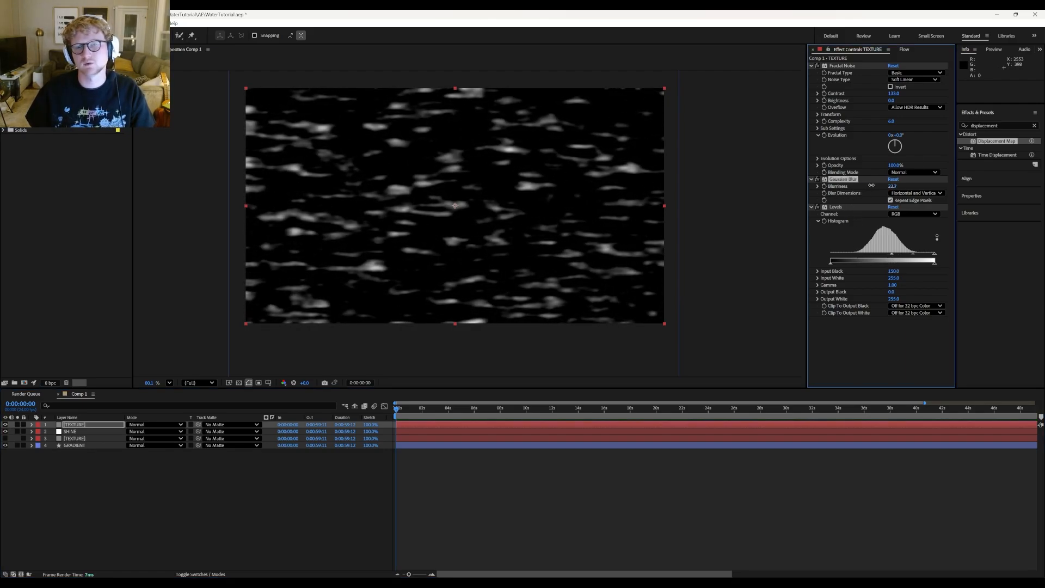
drag(935, 256, 905, 257)
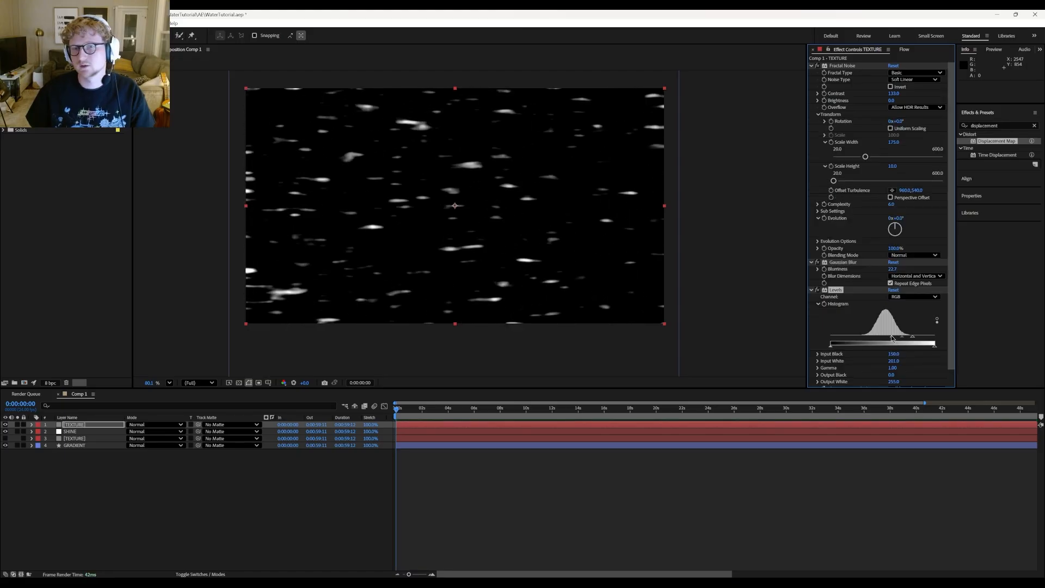
drag(892, 338, 892, 336)
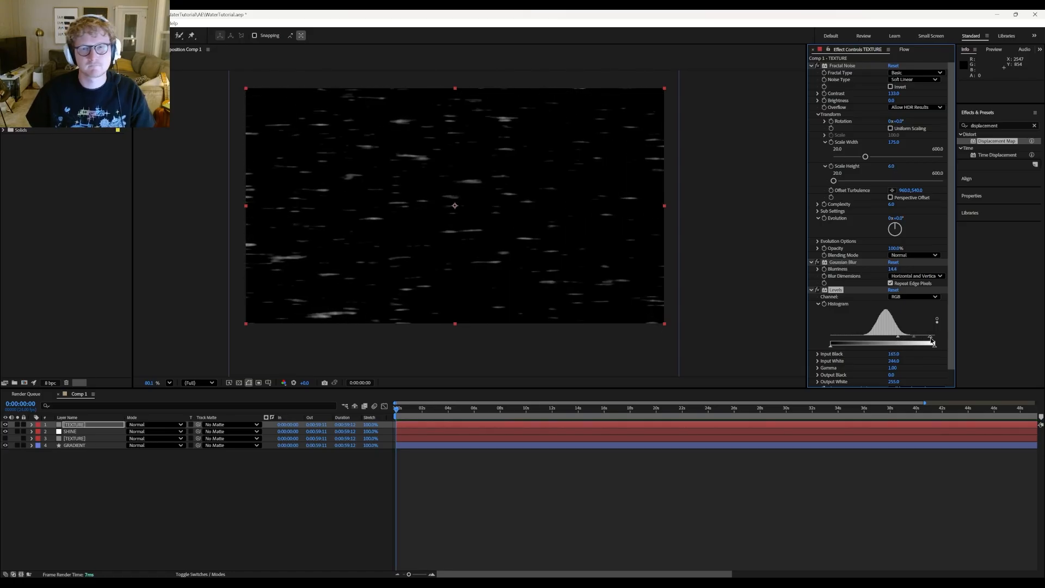
Rename the upper TEXTURE layer SHINE TEXTURE and assign it to the SHINE layer as a luma matte.
key(Return)
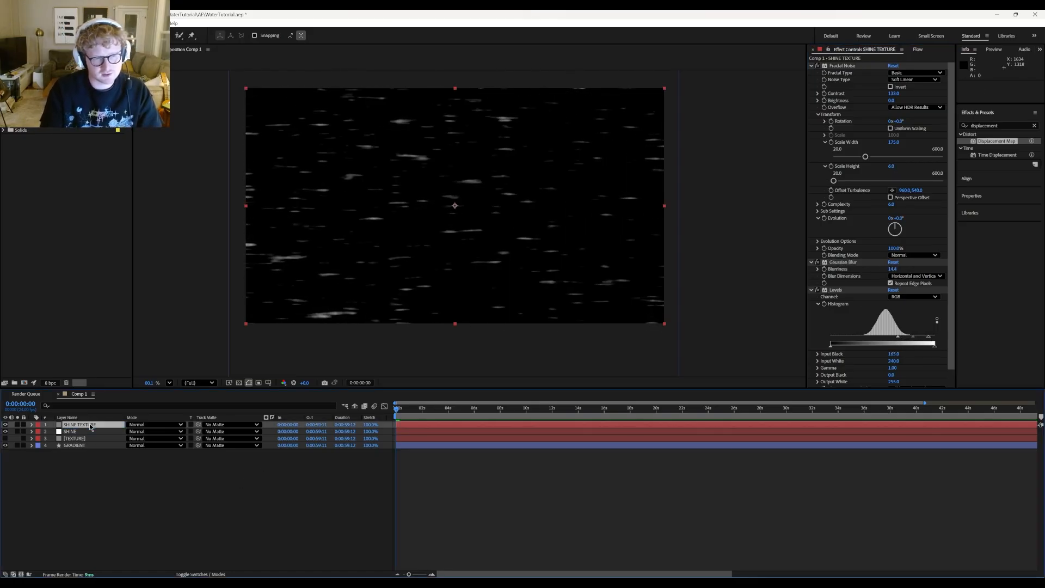
click(89, 431)
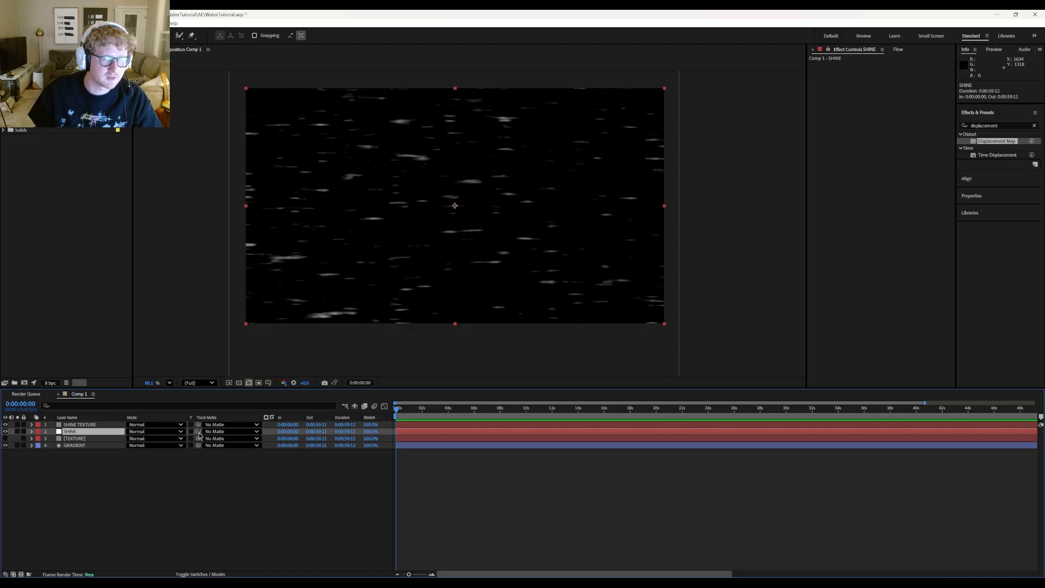
drag(198, 432, 96, 425)
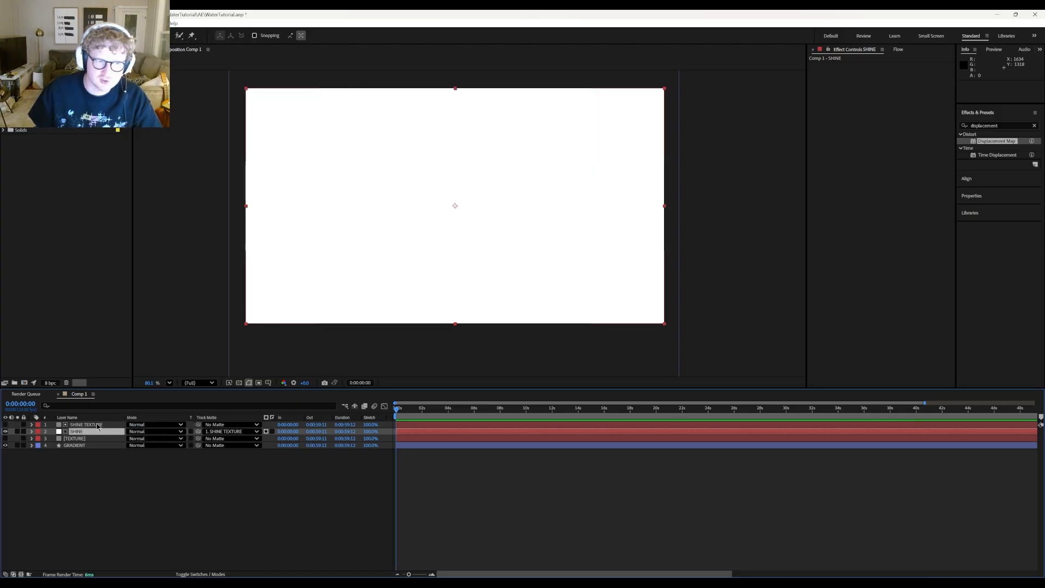
click(267, 432)
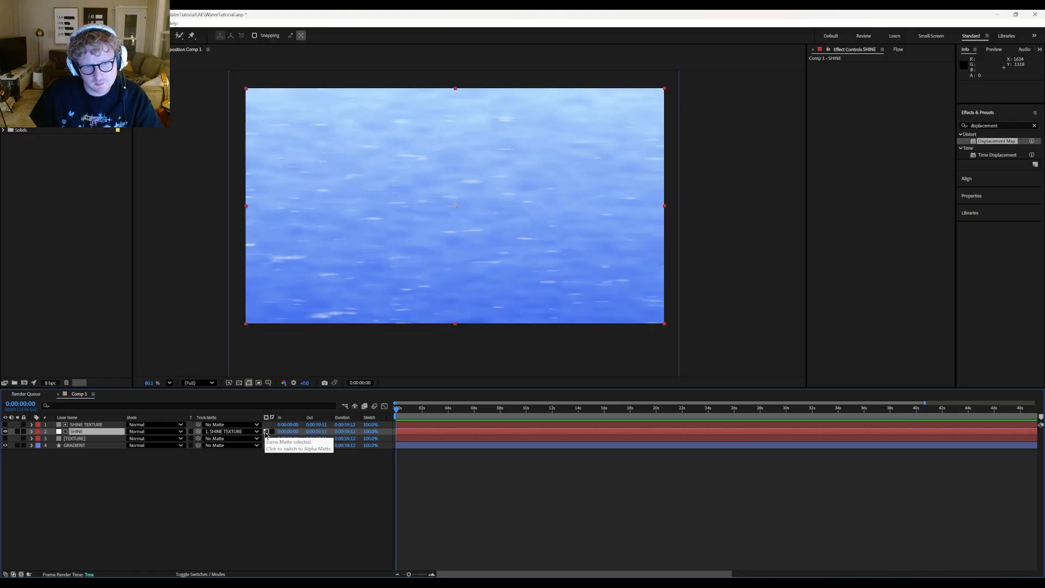
Try inverting the SHINE layer's luma matte.
click(272, 432)
click(272, 432)
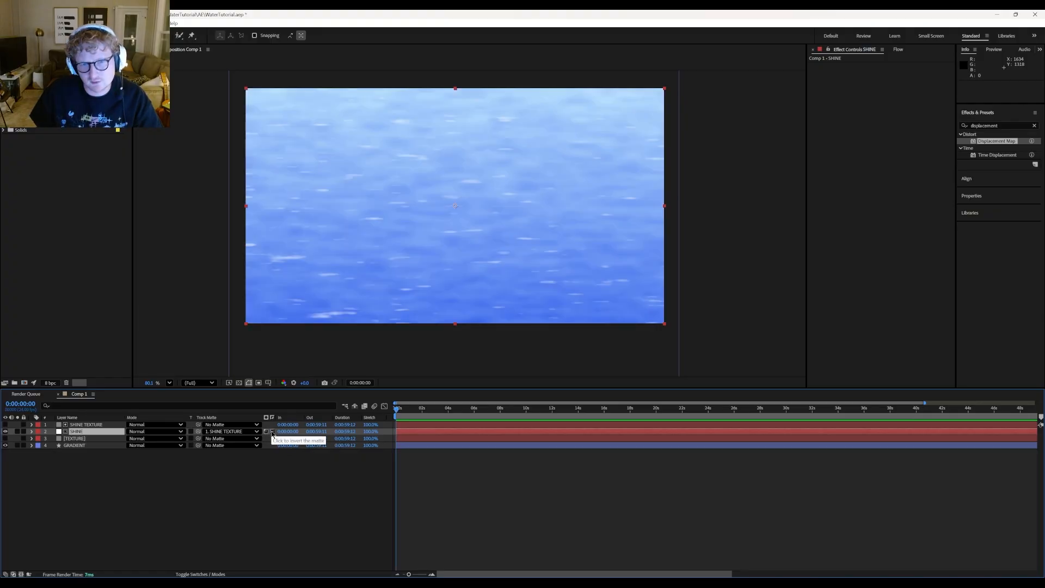
click(272, 432)
click(272, 432)
Sharpen the highlights by setting the SHINE TEXTURE layer's Levels input white to 189 and input black to 171.
click(115, 426)
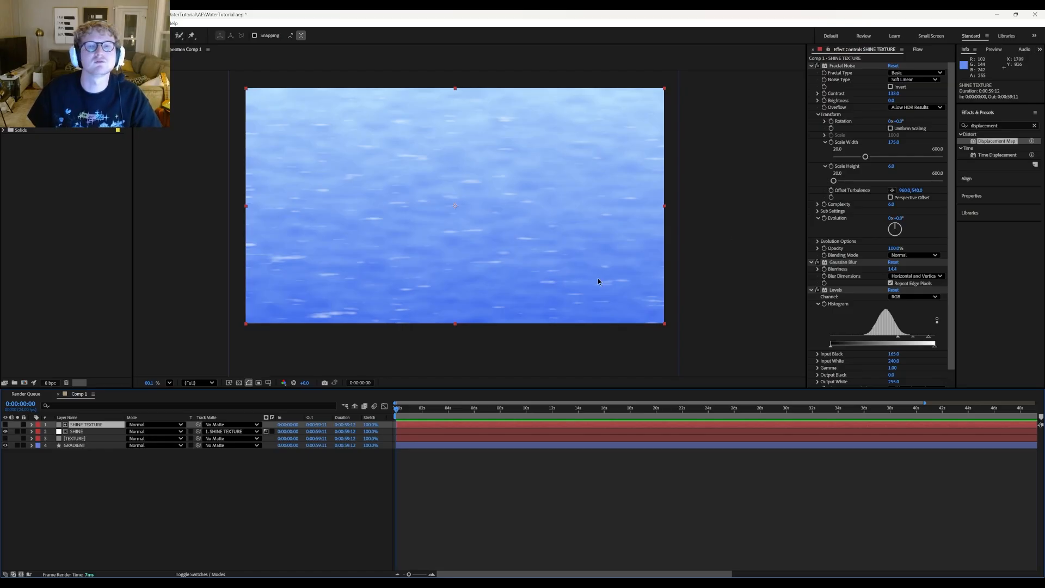
scroll(524, 255, down, 2)
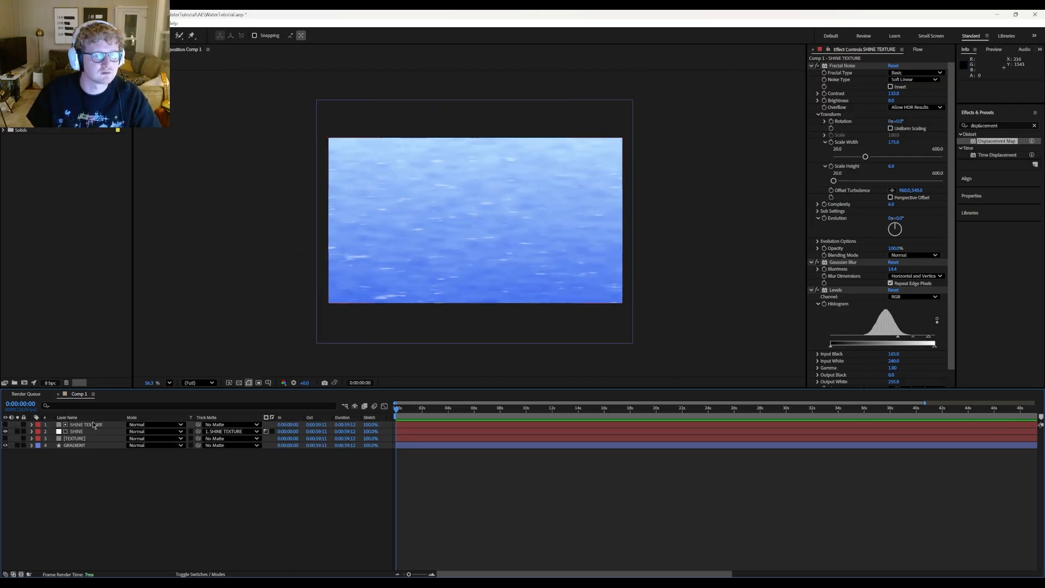
scroll(882, 272, down, 1)
drag(929, 325, 914, 327)
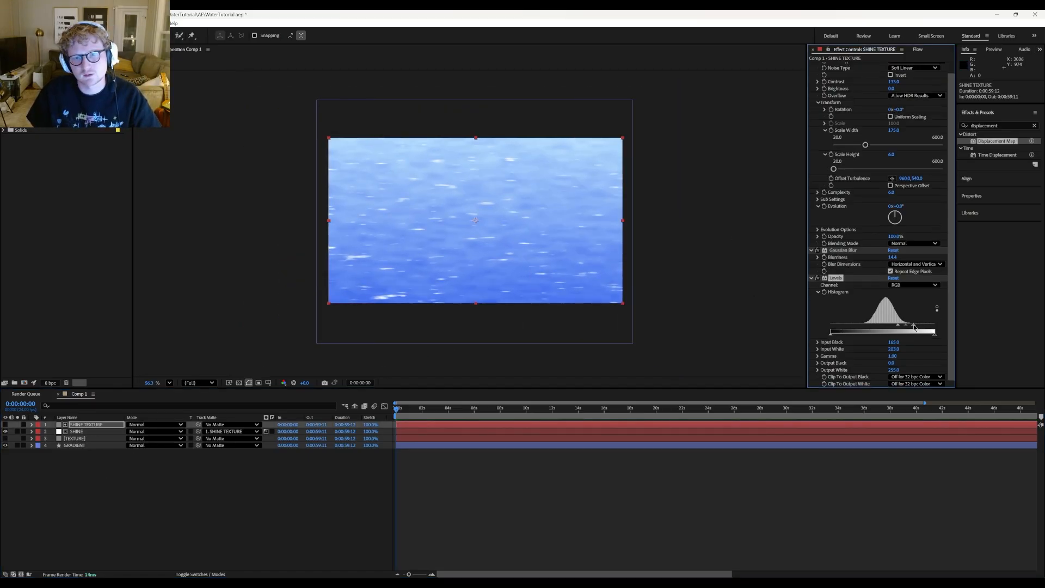
scroll(498, 232, up, 3)
scroll(501, 234, down, 1)
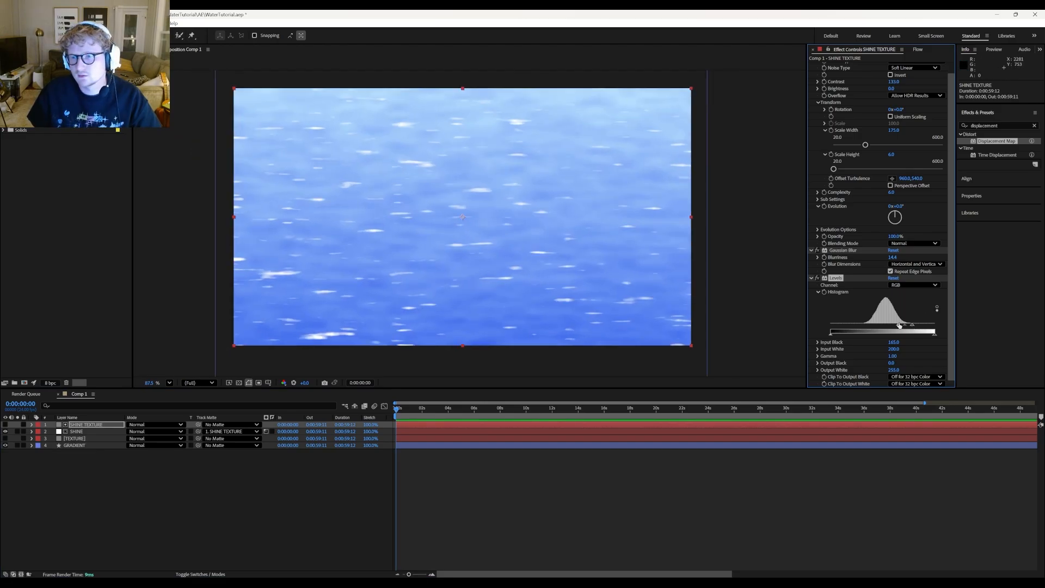
drag(898, 326, 901, 327)
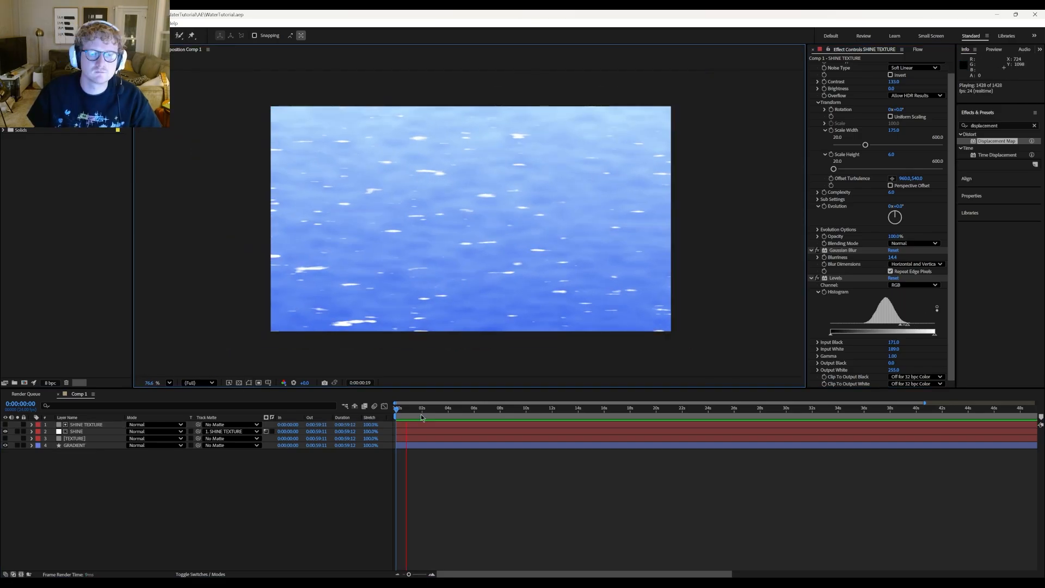
Play a short preview of the composition from its first frame.
drag(420, 409, 388, 409)
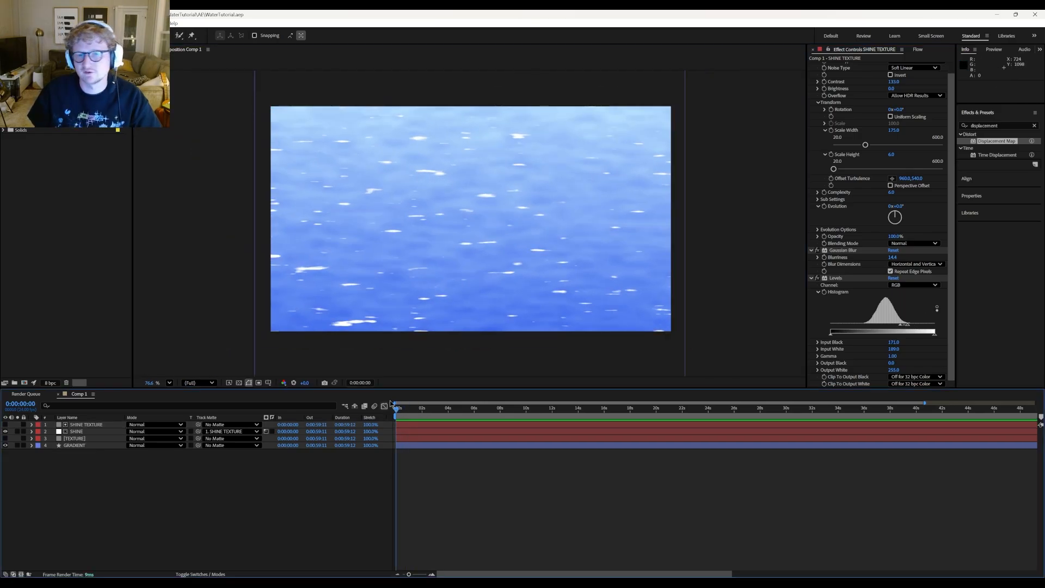
key(space)
key(space)
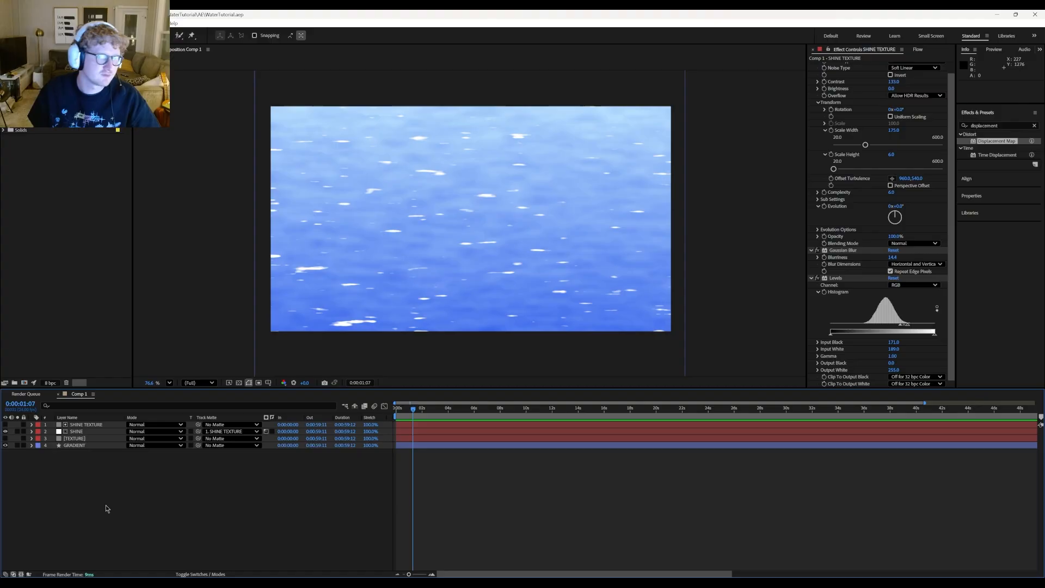
Review the Fractal Noise effect on the TEXTURE layer and the Displacement Map on the GRADIENT layer.
click(79, 438)
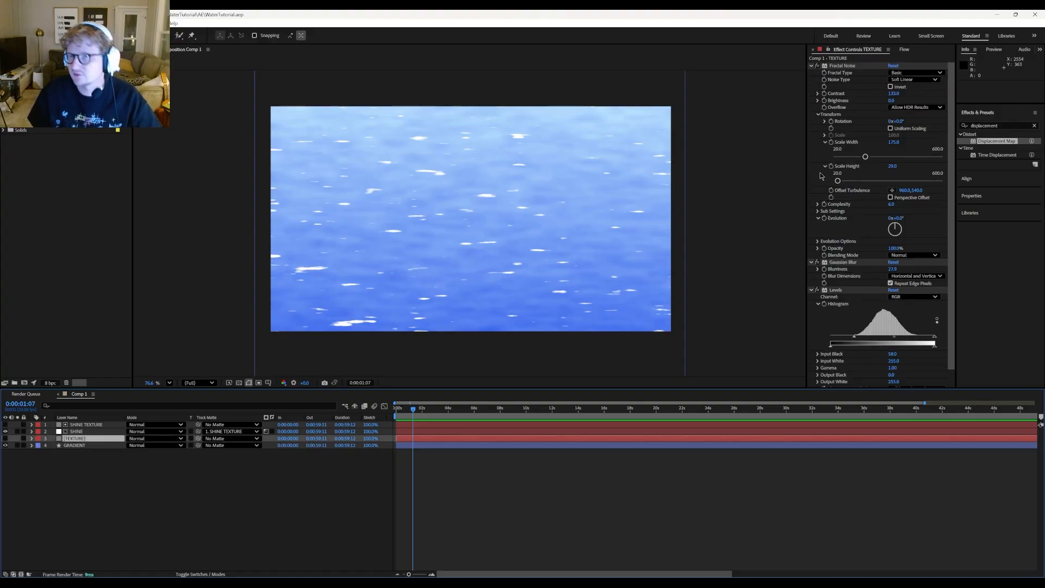
click(1034, 126)
click(842, 66)
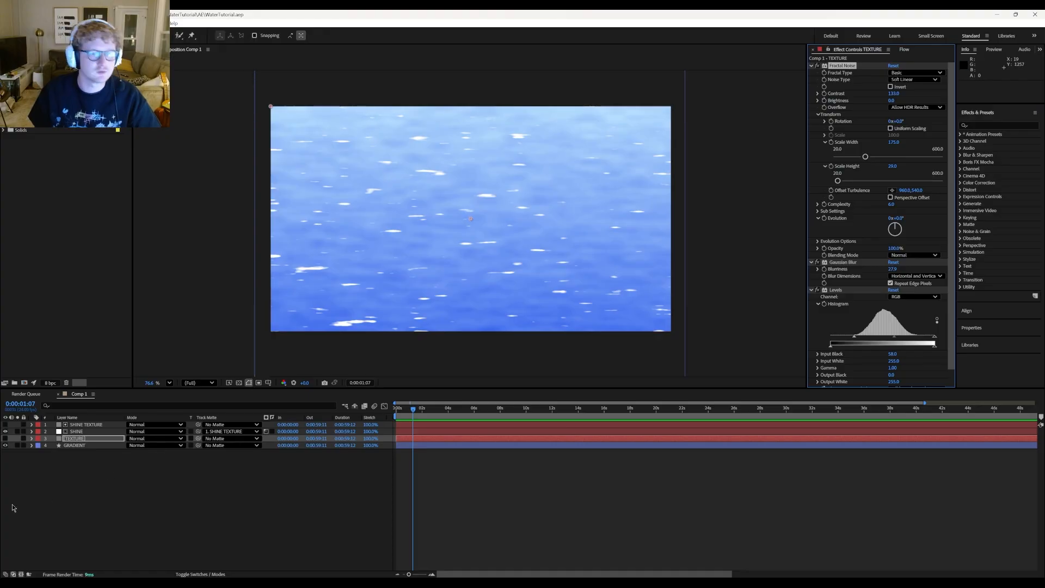
click(76, 445)
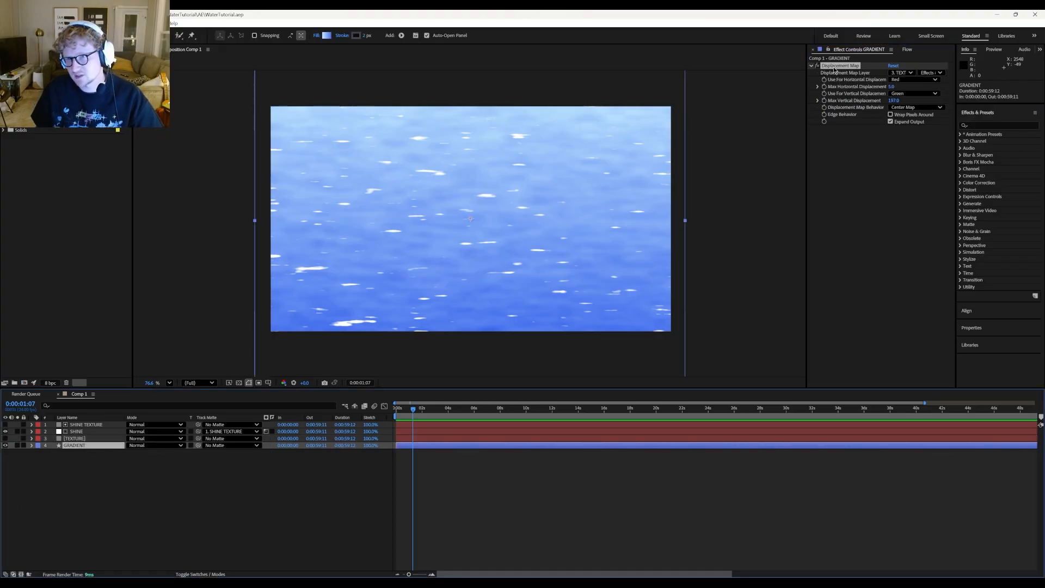
click(841, 65)
click(106, 478)
Enable Cycle Evolution in the Evolution Options of the TEXTURE layer's Fractal Noise.
click(96, 439)
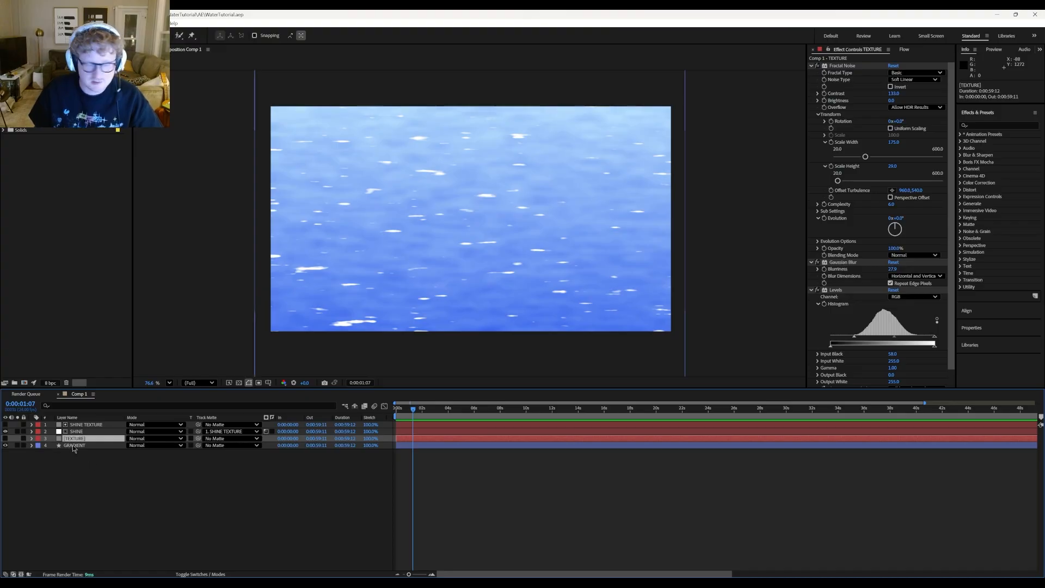
click(954, 126)
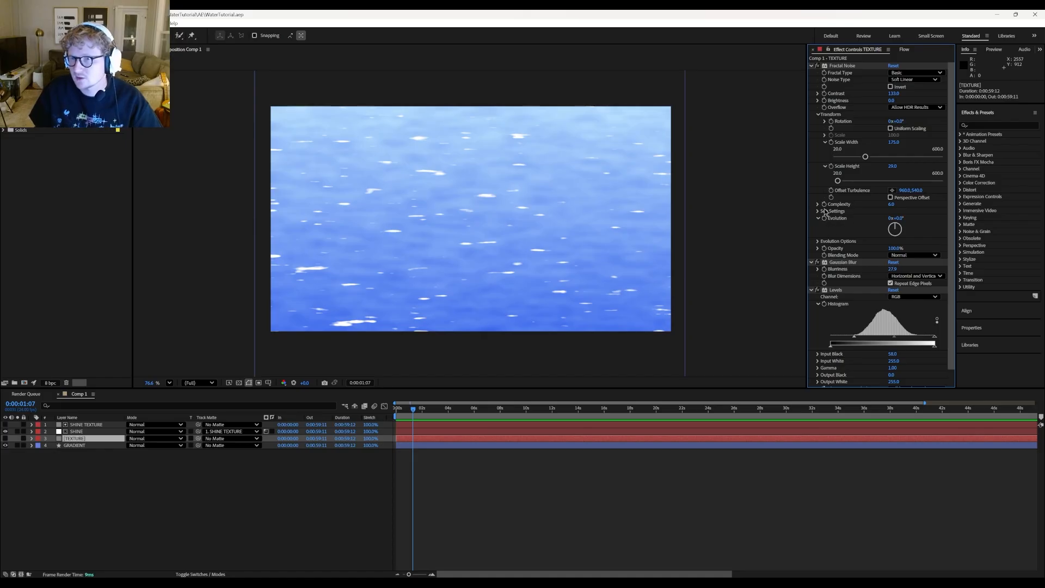
click(817, 242)
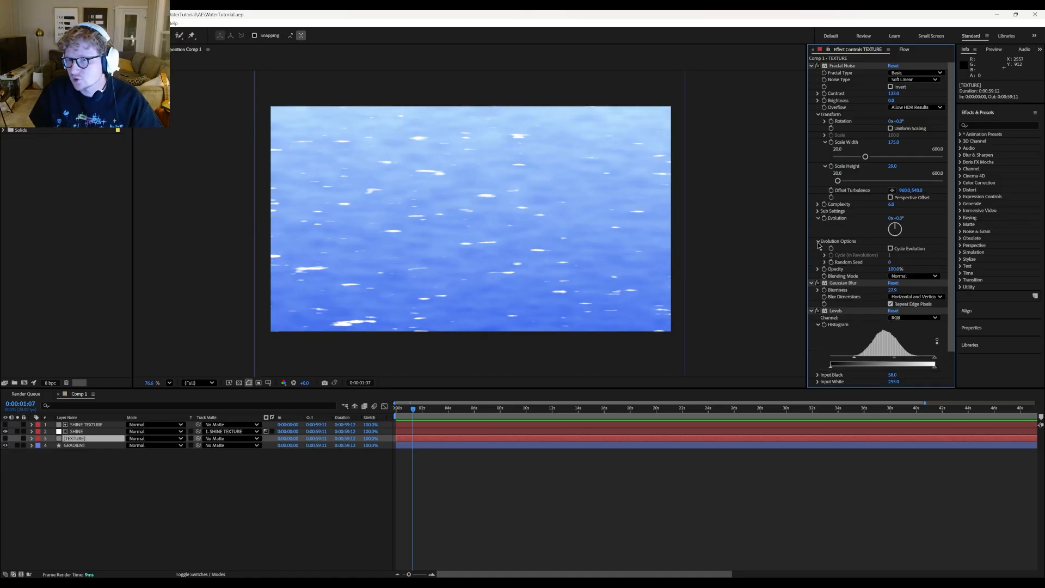
click(891, 250)
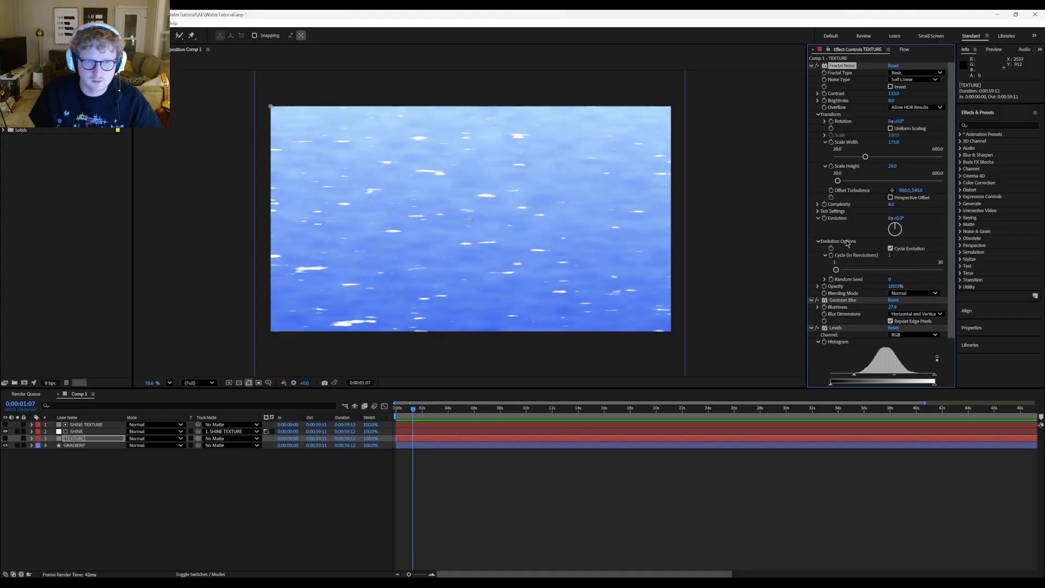
Hide the SHINE layer and try turning the TEXTURE layer's Fractal Noise Evolution, then undo the Evolution change.
click(5, 432)
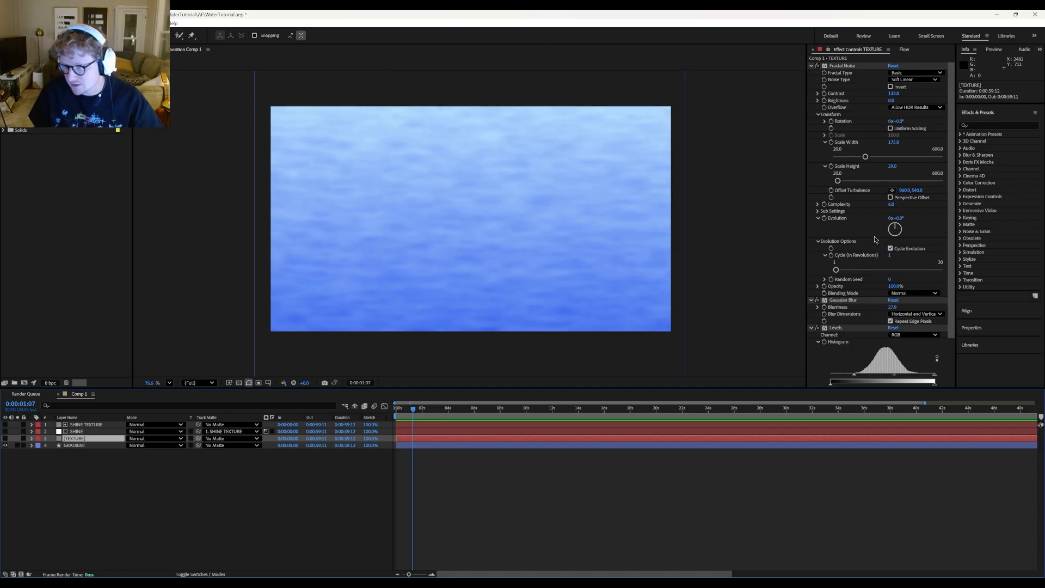
mouse_move(897, 218)
mouse_down()
mouse_move(925, 223)
mouse_move(897, 243)
mouse_move(888, 225)
mouse_move(901, 222)
mouse_move(913, 242)
mouse_move(886, 236)
mouse_move(903, 220)
mouse_move(893, 240)
mouse_move(911, 232)
mouse_move(899, 240)
mouse_move(903, 220)
mouse_move(895, 229)
mouse_up()
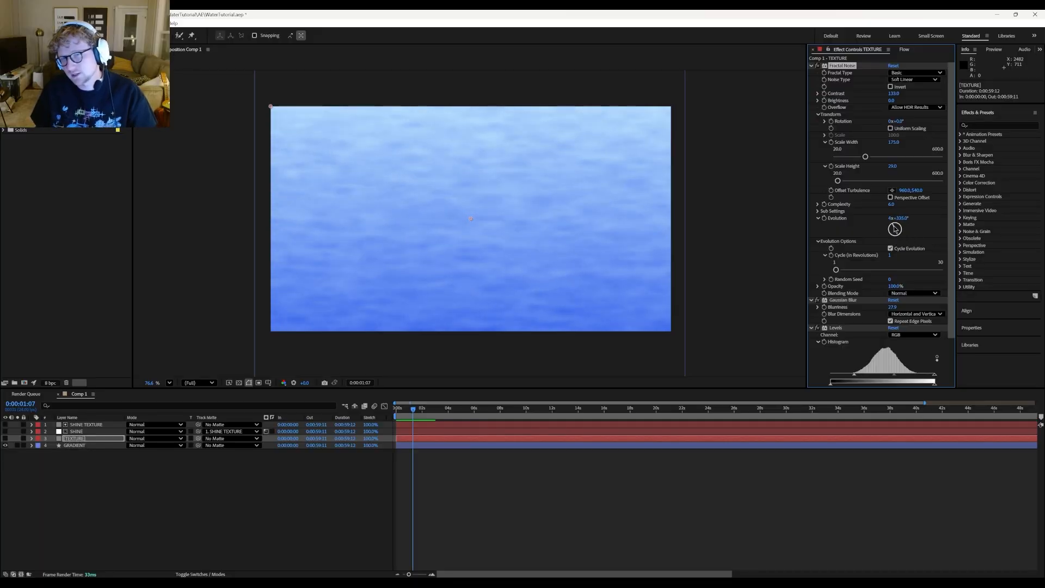
key(ctrl+z)
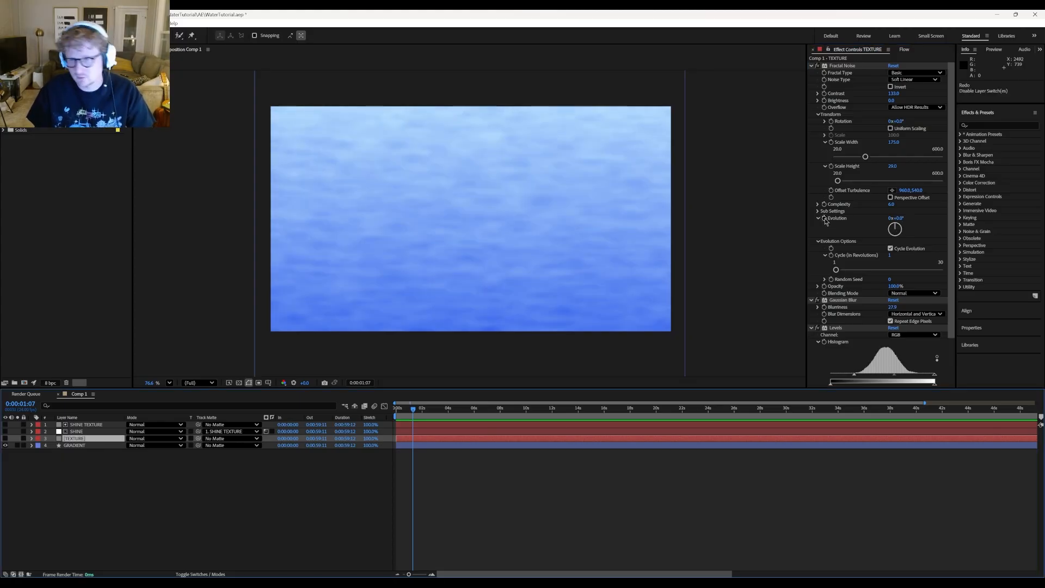
Animate the TEXTURE layer's Fractal Noise Evolution with the expression time*100.
alt+click(824, 218)
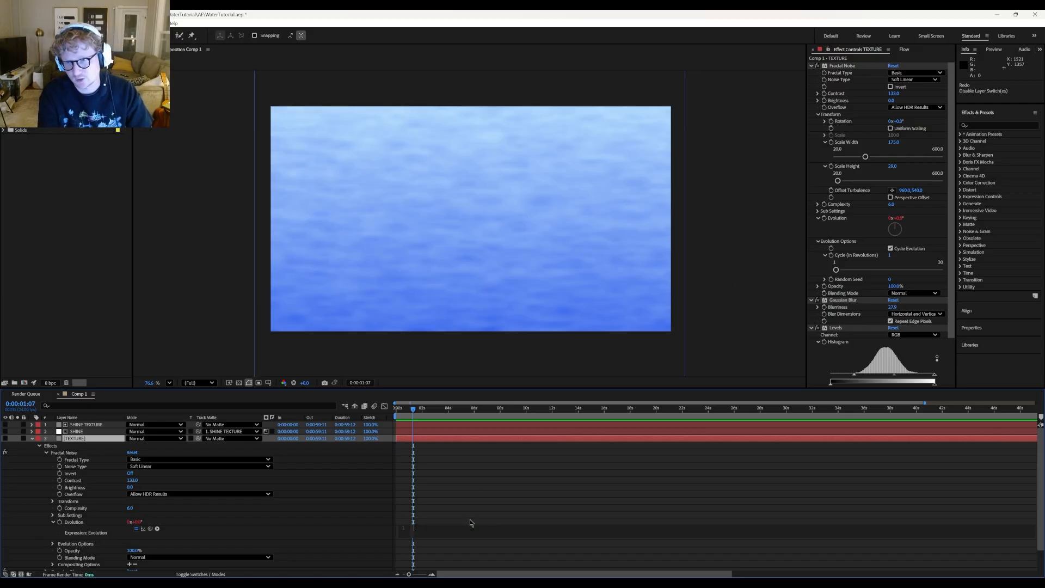
text(time*100)
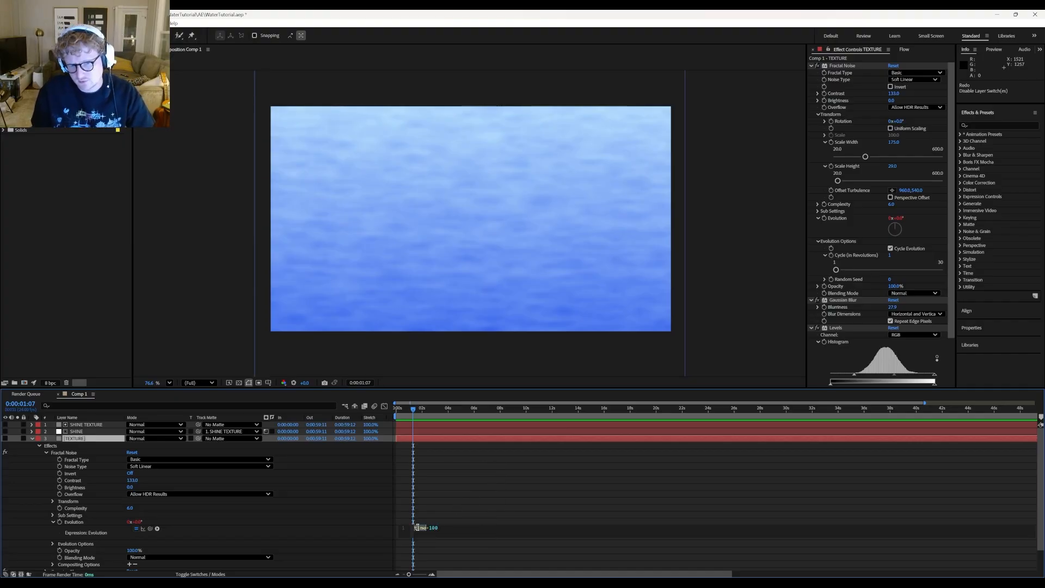
click(448, 475)
Play and scrub through the animated ripples from the first frame of the composition.
click(396, 411)
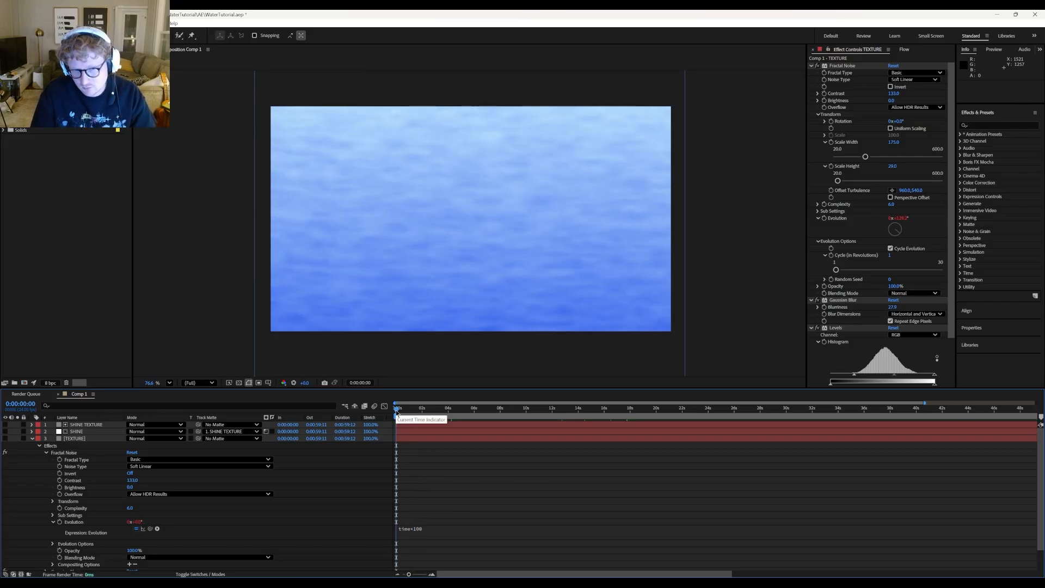
drag(396, 411, 398, 411)
scroll(403, 466, up, 5)
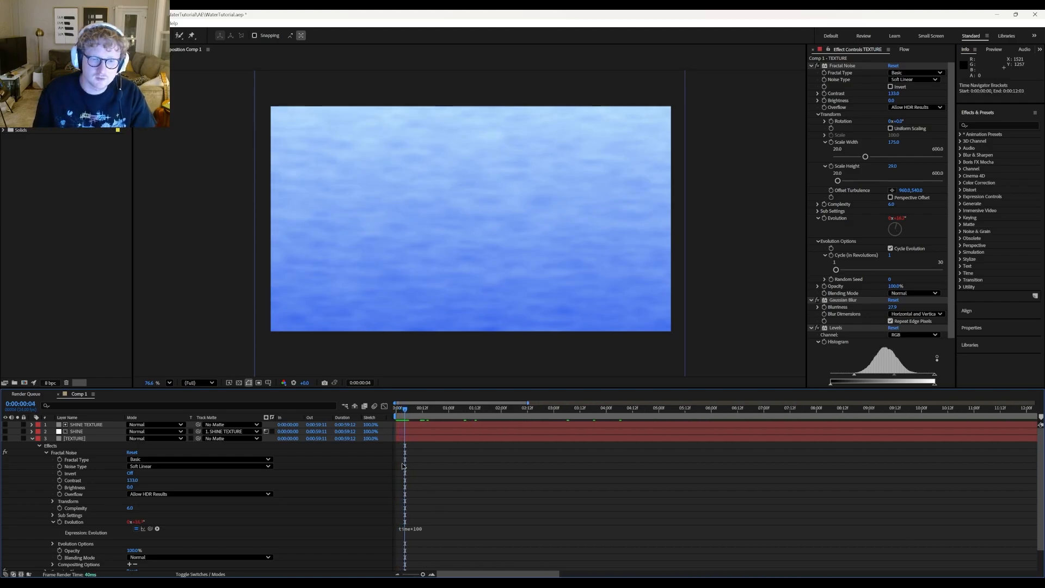
scroll(419, 464, down, 1)
drag(434, 484, 651, 493)
key(space)
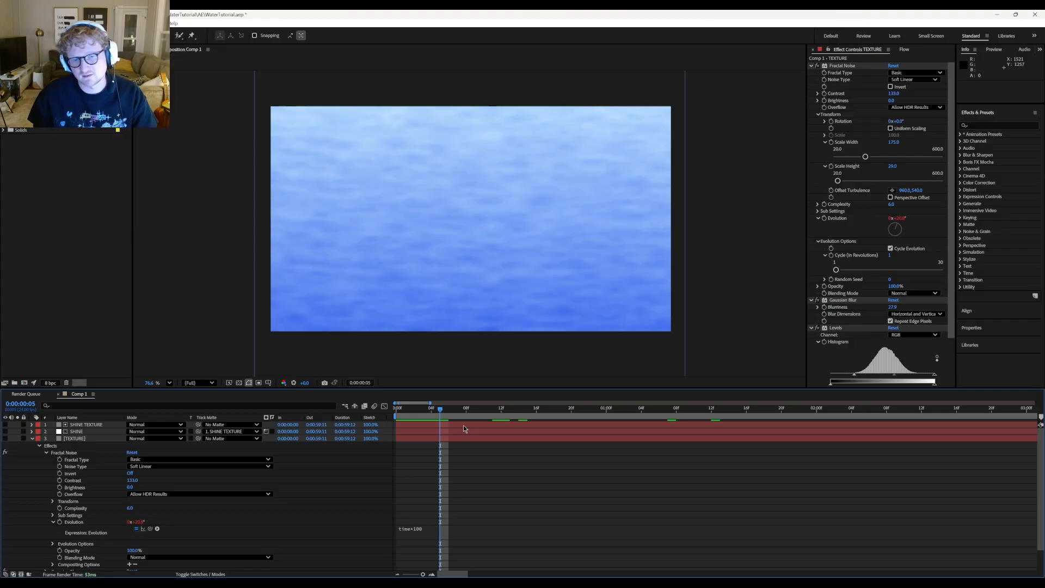
key(space)
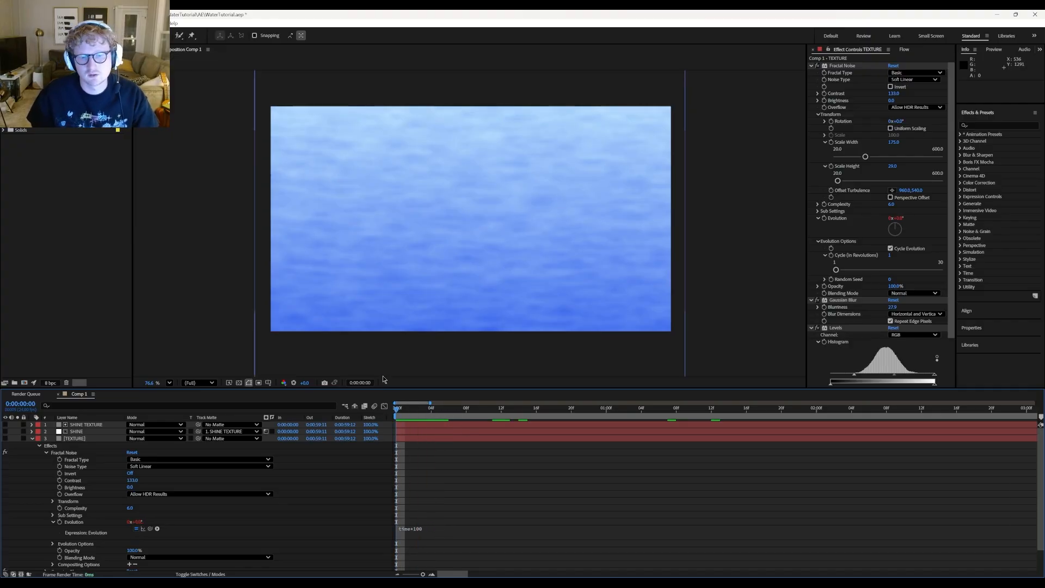
mouse_move(399, 411)
mouse_down()
mouse_move(477, 423)
mouse_move(397, 419)
mouse_up()
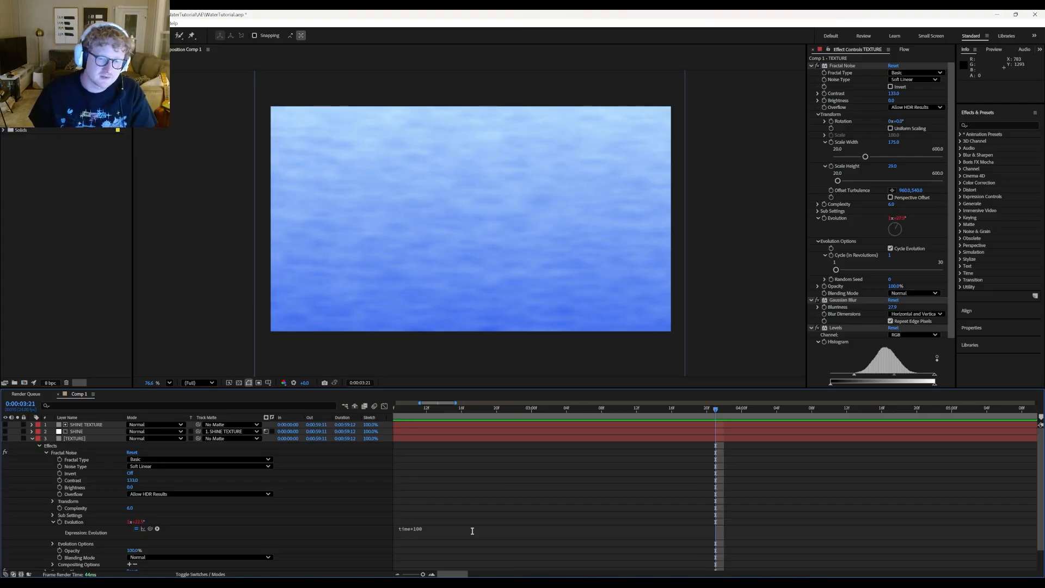
Try the expression time*200 for the TEXTURE layer's Evolution and preview the faster ripples.
click(455, 529)
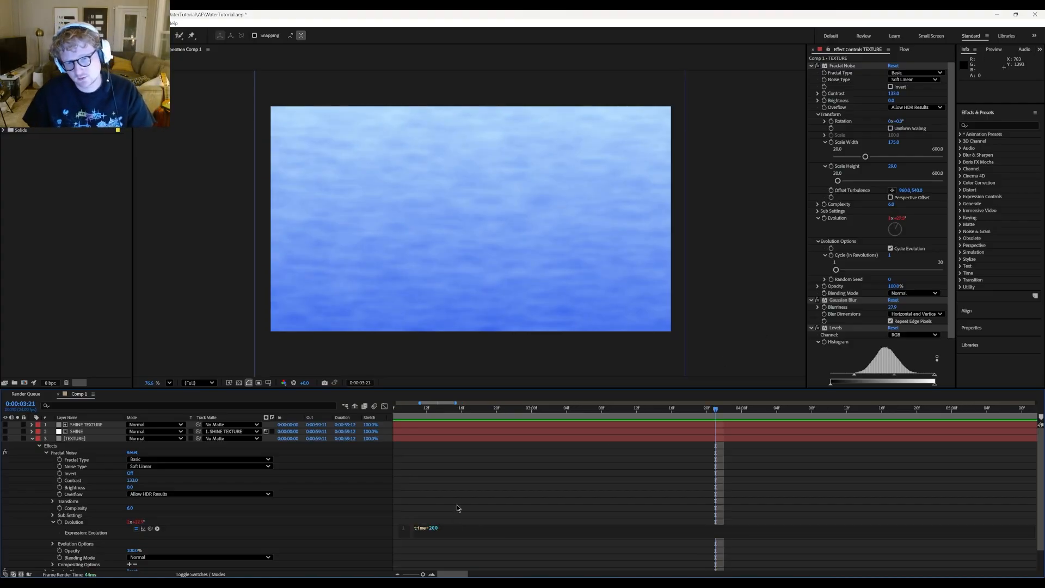
click(456, 505)
key(space)
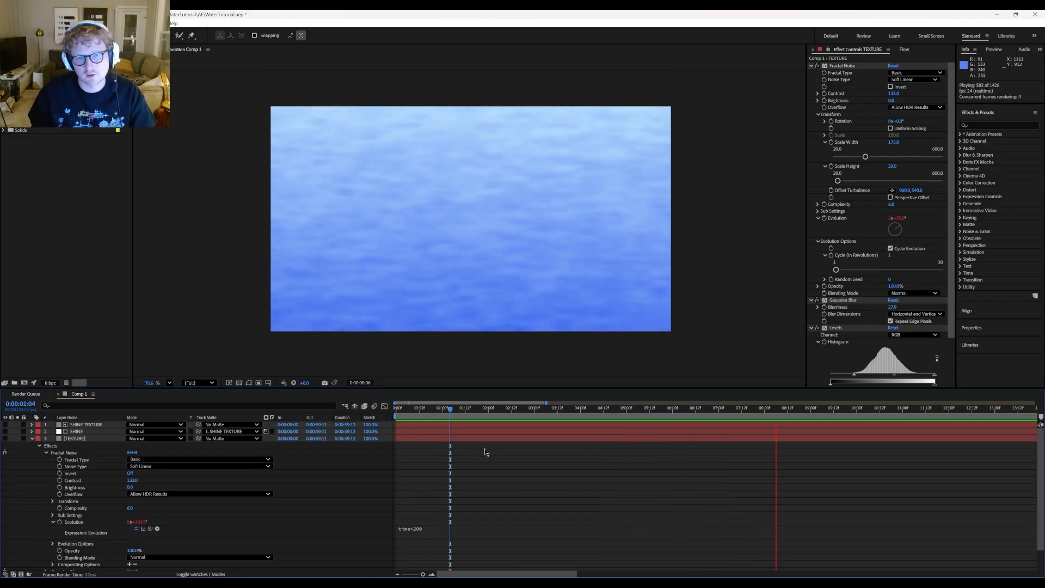
Set the TEXTURE layer's Evolution expression to time*100, play a preview and save the project.
click(455, 532)
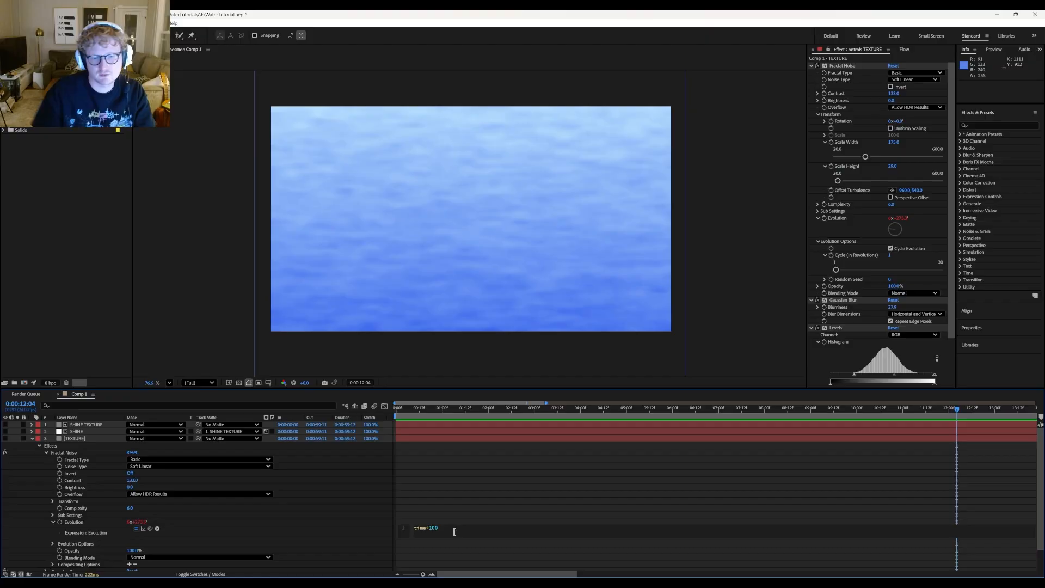
click(423, 491)
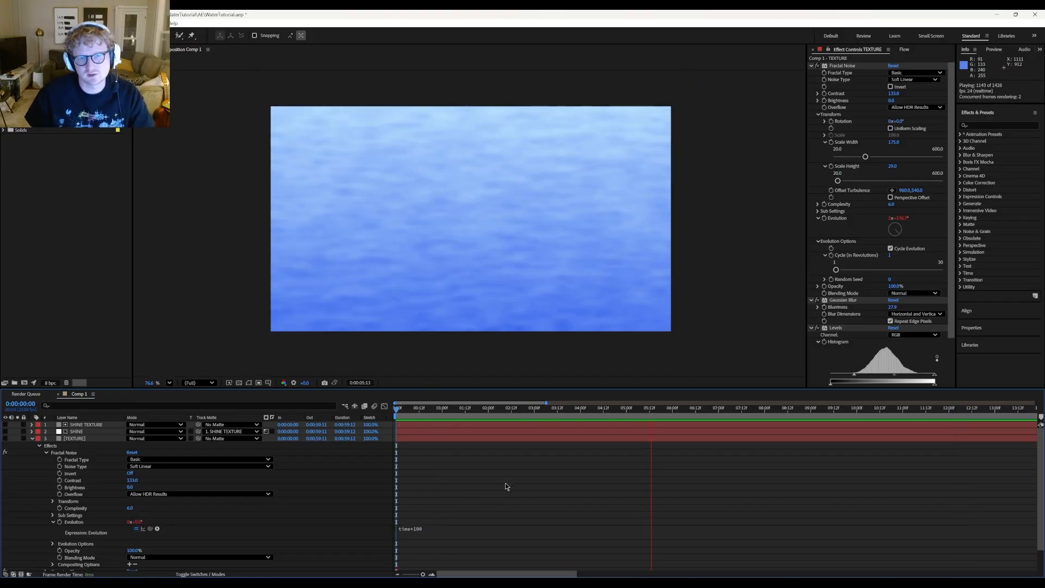
key(ctrl+s)
Enable Cycle Evolution on the SHINE TEXTURE layer's Fractal Noise and drive its Evolution with TEXTURE's expression time*100.
click(73, 438)
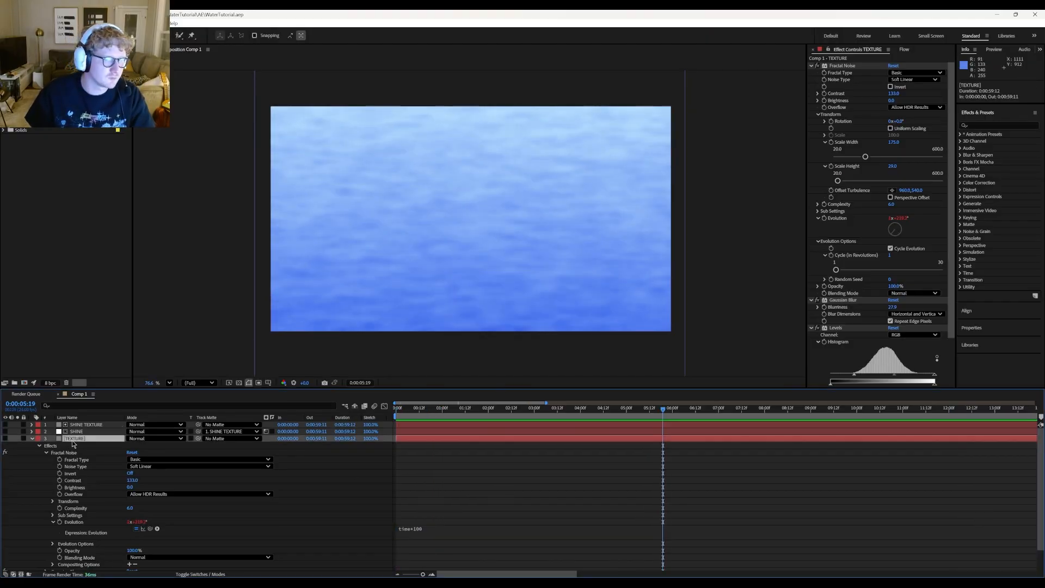
click(456, 533)
click(414, 503)
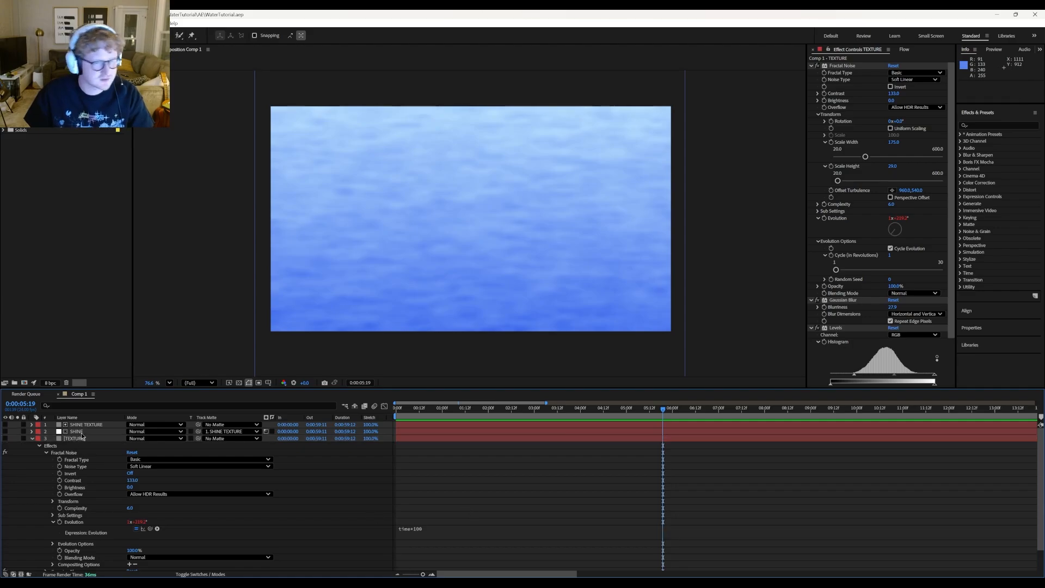
click(31, 424)
click(79, 425)
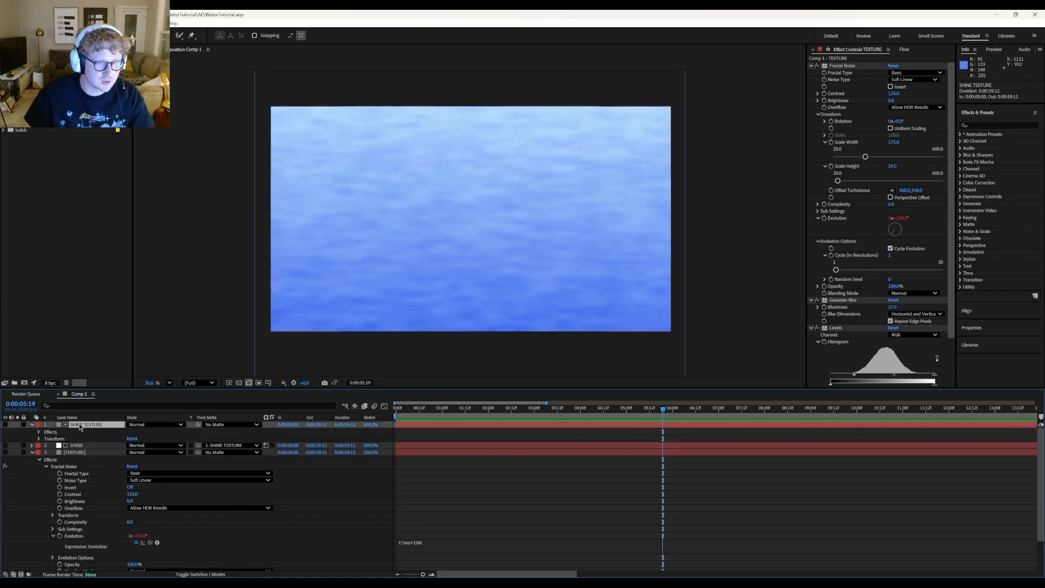
click(818, 241)
click(890, 249)
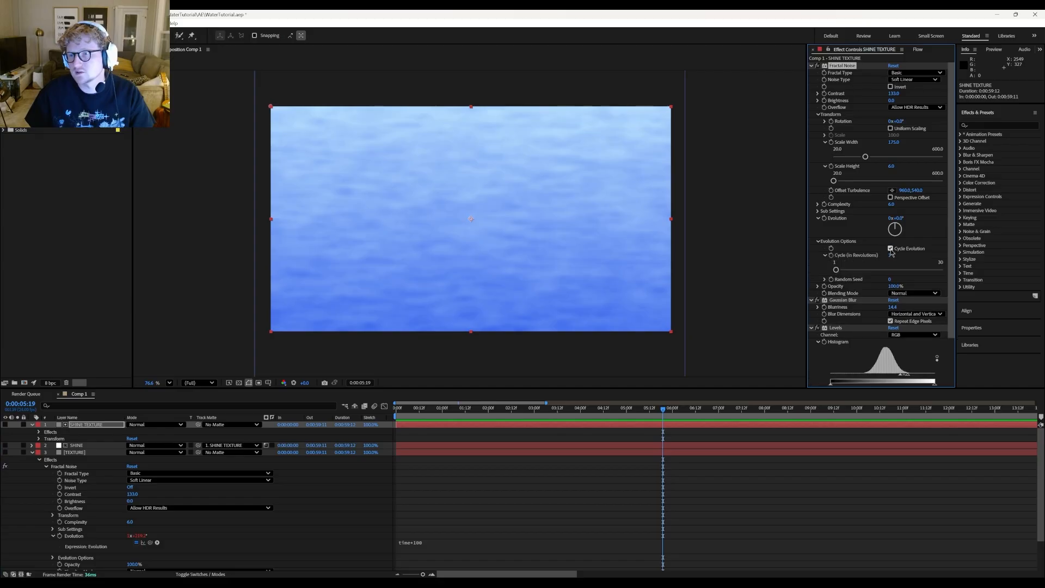
alt+click(825, 219)
text(time*100)
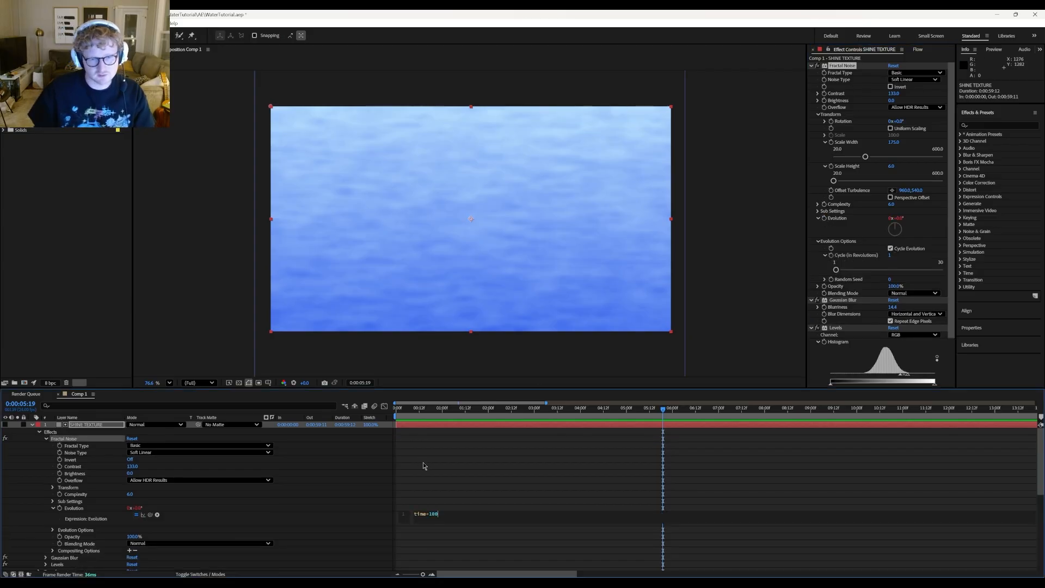
click(468, 479)
Show the SHINE layer again and preview the moving highlights near the start of the composition.
click(411, 412)
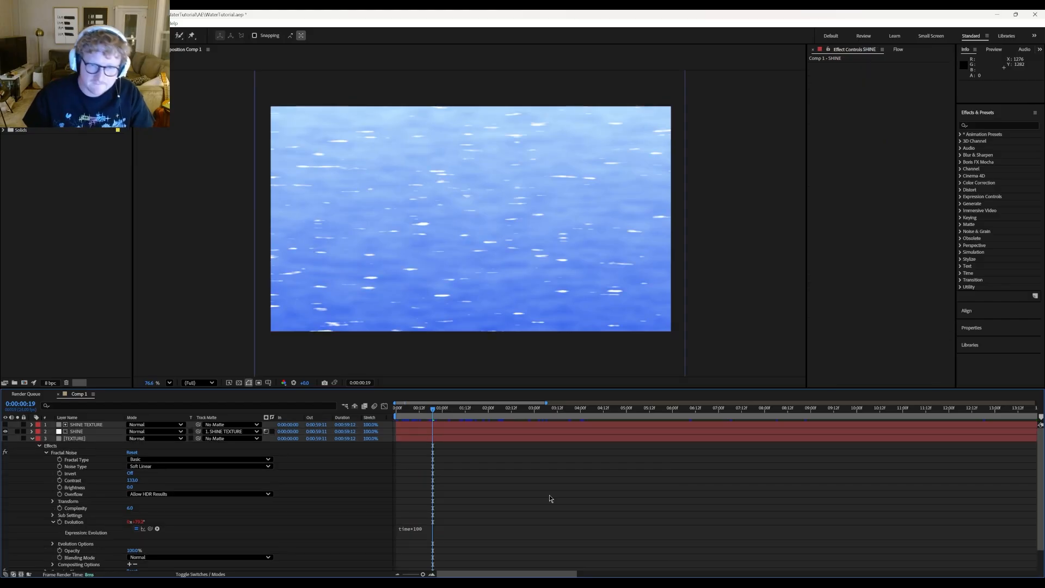
key(space)
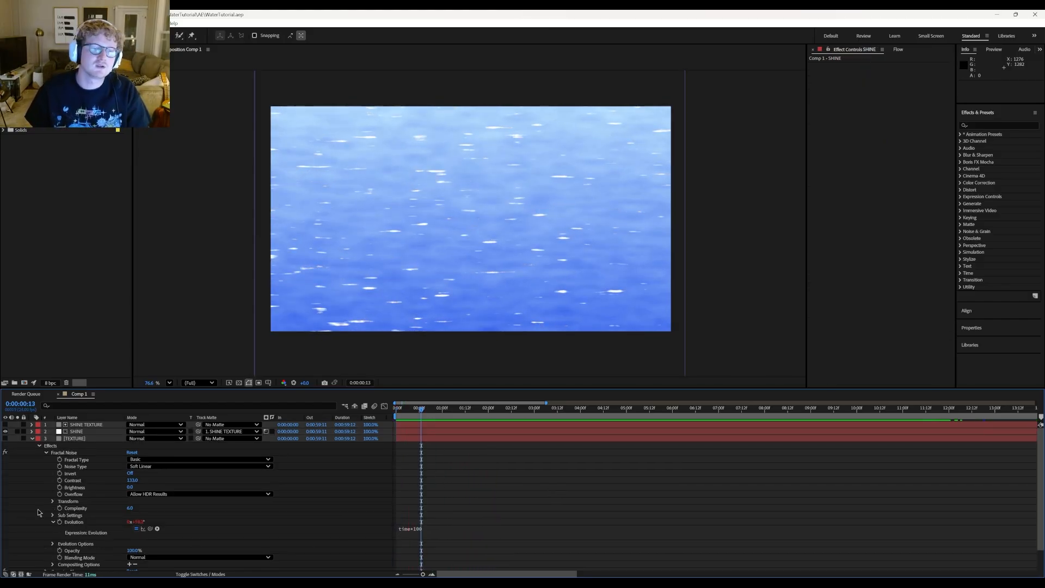
Lower the Scale Height of the TEXTURE layer's Fractal Noise to make the ripples thinner.
click(31, 439)
click(76, 439)
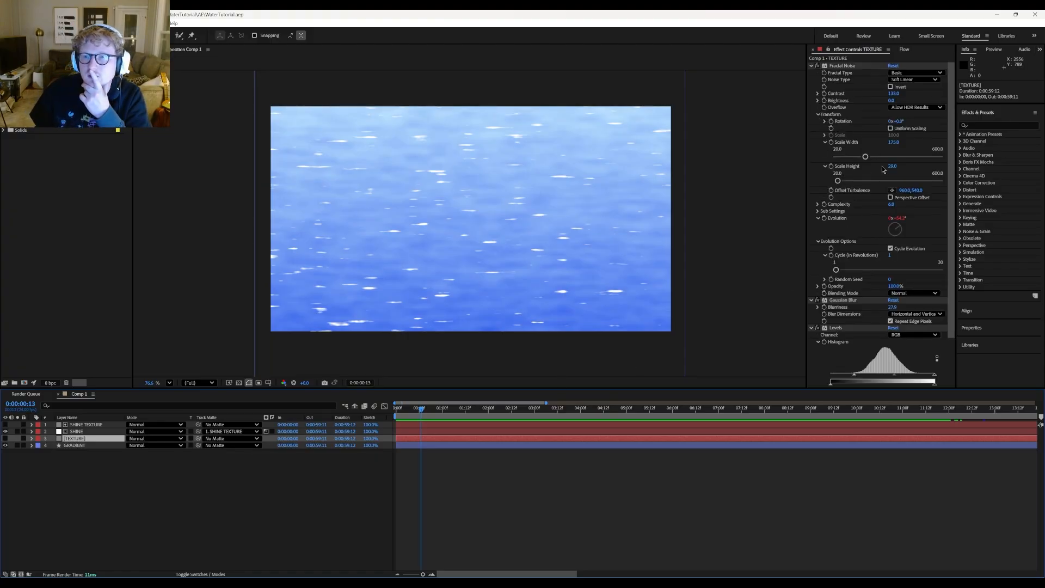
mouse_move(892, 166)
mouse_down()
mouse_move(883, 166)
mouse_move(913, 157)
mouse_move(889, 166)
mouse_up()
On SHINE TEXTURE, reduce the Gaussian Blur to about 7, set Levels input black 184 and input white 204, and preview.
click(94, 424)
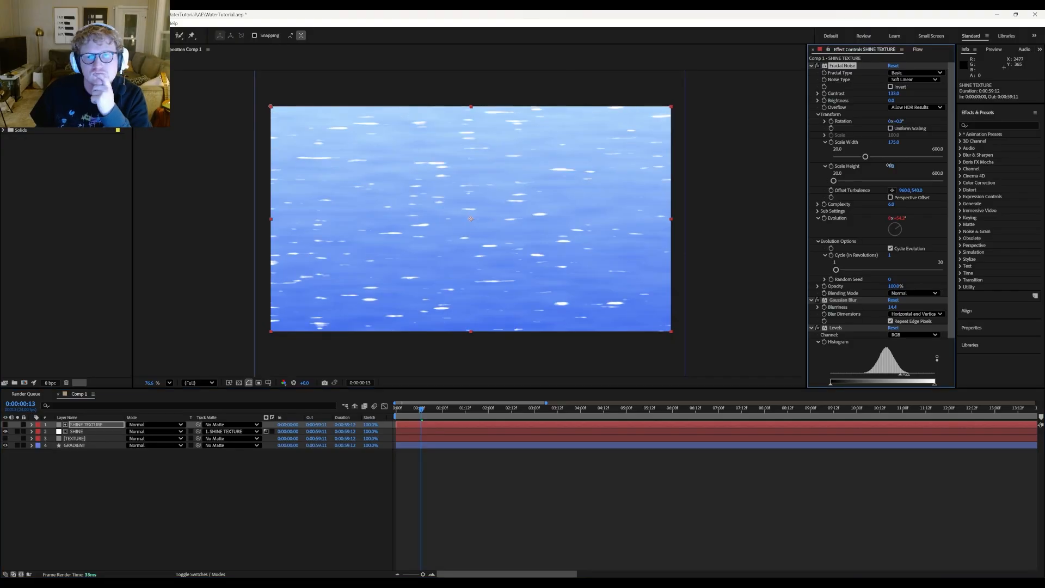
drag(892, 307, 914, 325)
scroll(824, 350, down, 2)
click(244, 537)
key(space)
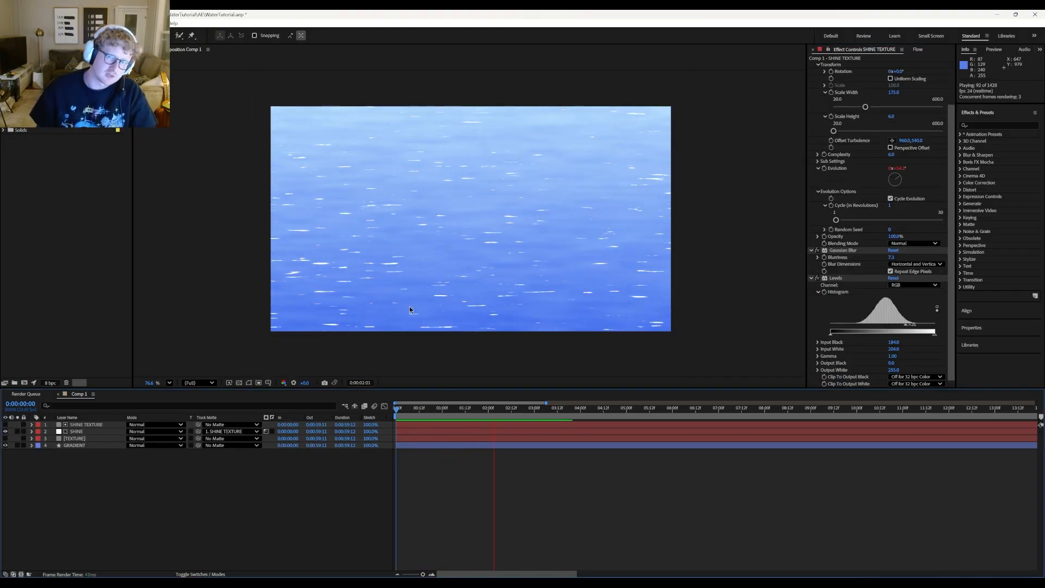
Add the Stylize Glow effect to the SHINE TEXTURE layer.
click(81, 425)
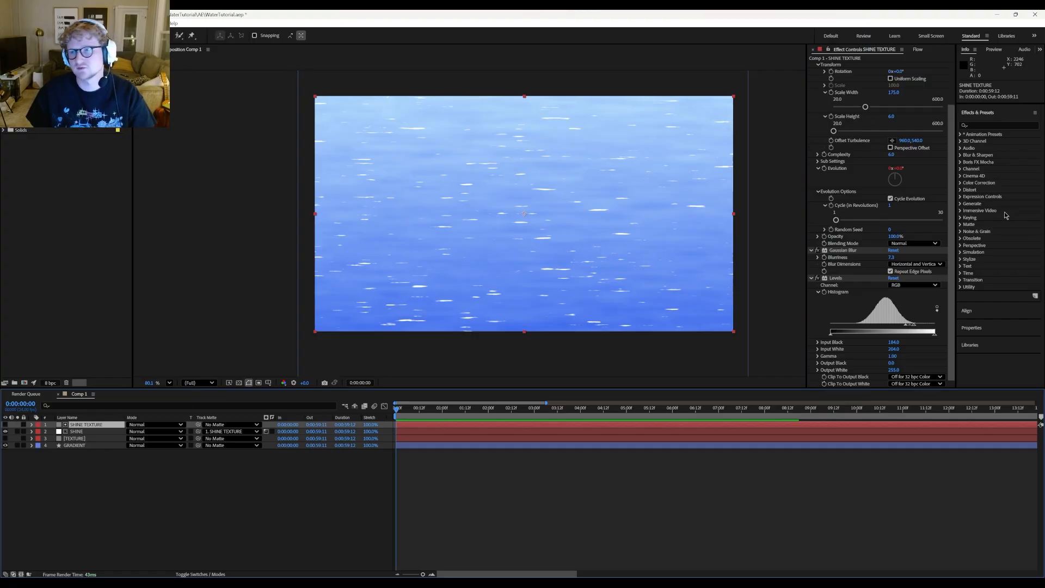
click(984, 124)
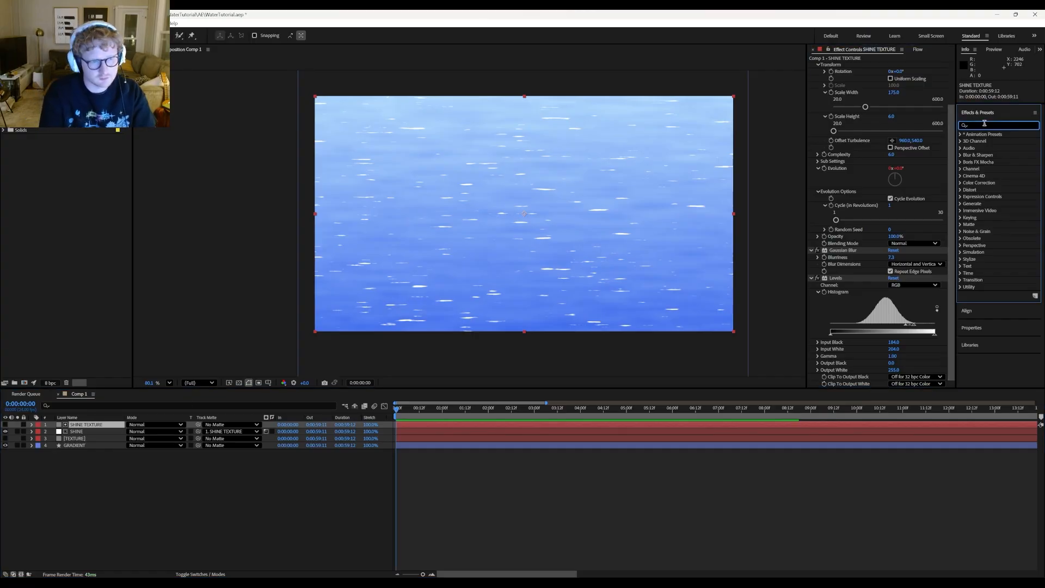
text(glow)
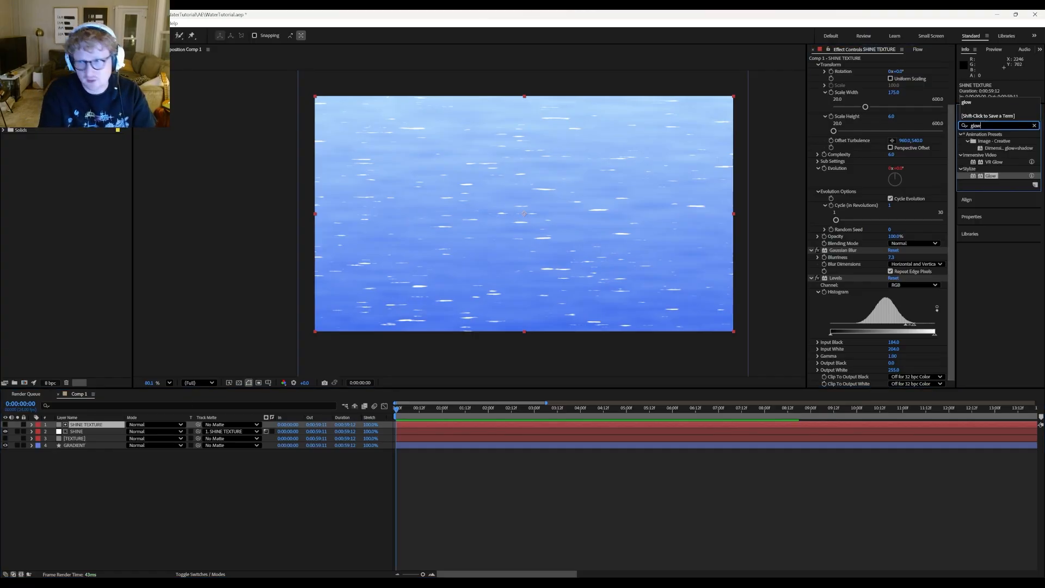
double_click(999, 175)
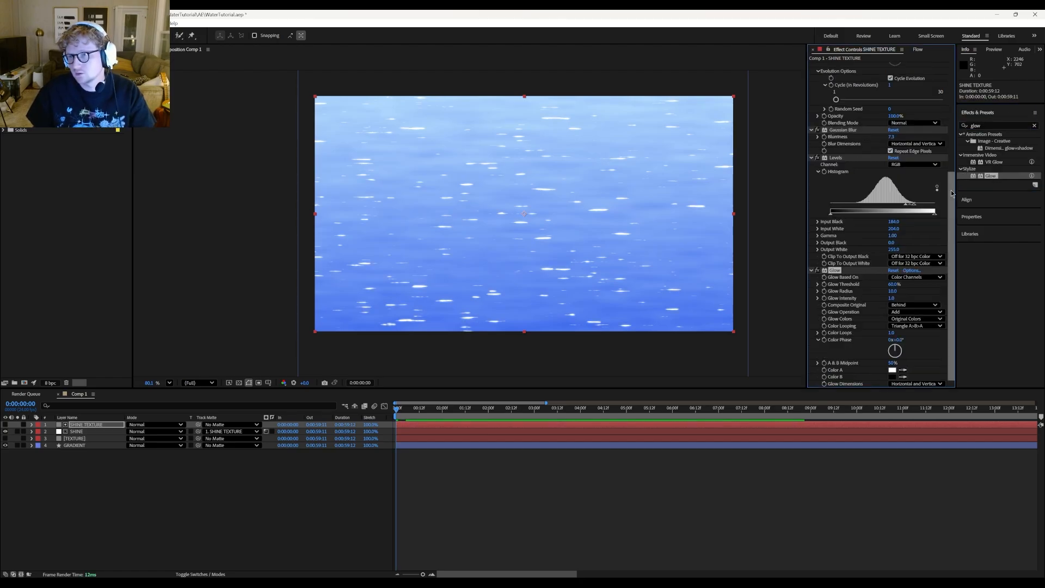
Set the SHINE TEXTURE Glow radius to 32 and intensity to 1.2, and preview the highlights.
scroll(608, 203, up, 1)
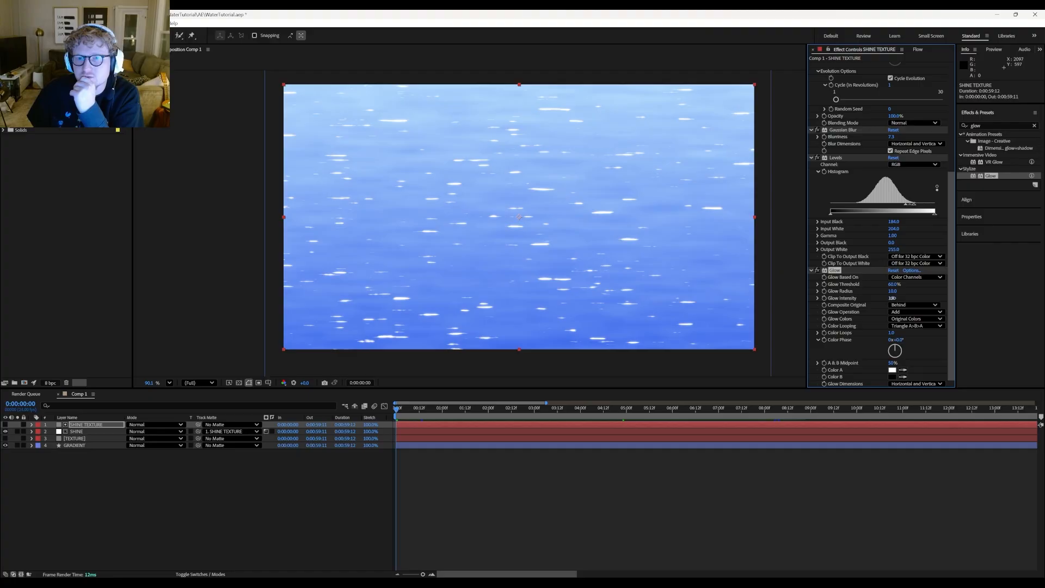
mouse_move(892, 291)
mouse_down()
mouse_move(926, 291)
mouse_move(899, 289)
mouse_up()
scroll(571, 296, up, 2)
scroll(572, 296, down, 2)
key(ctrl+shift+a)
key(space)
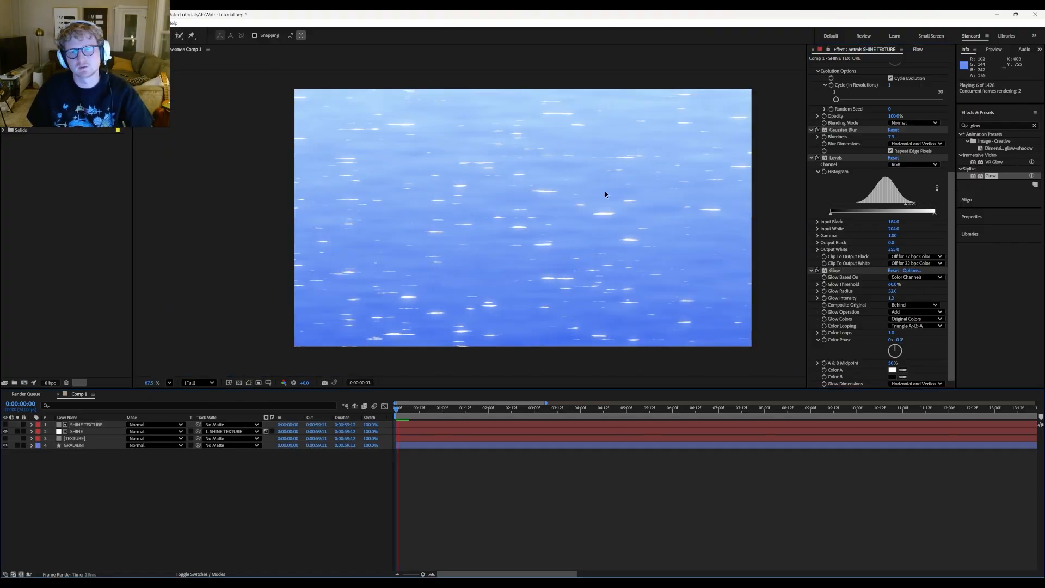
drag(637, 233, 622, 233)
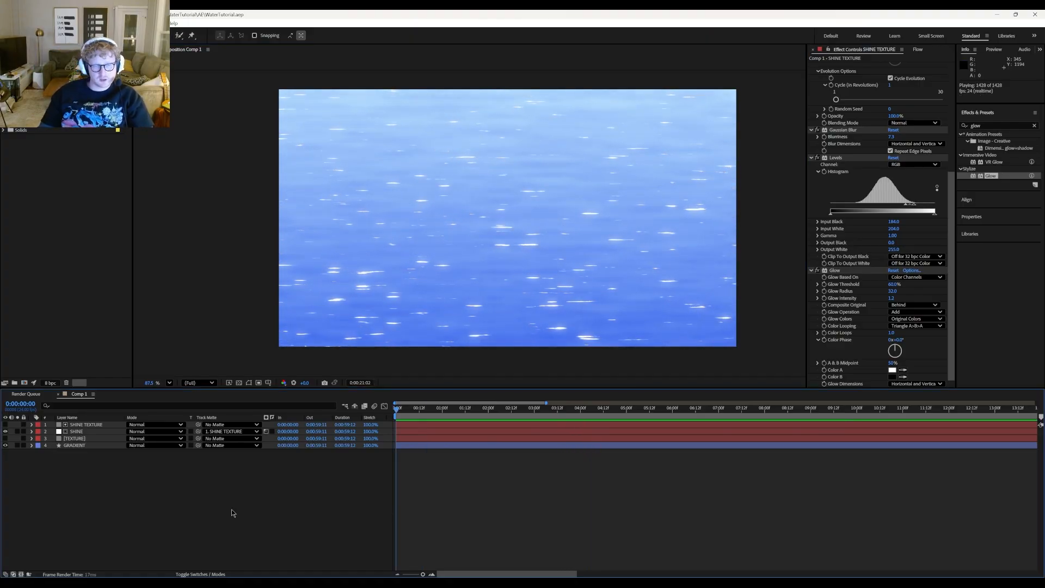
Pre-compose all four layers into a new composition named OCEAN, moving all attributes into it.
key(space)
key(ctrl+a)
right_click(90, 430)
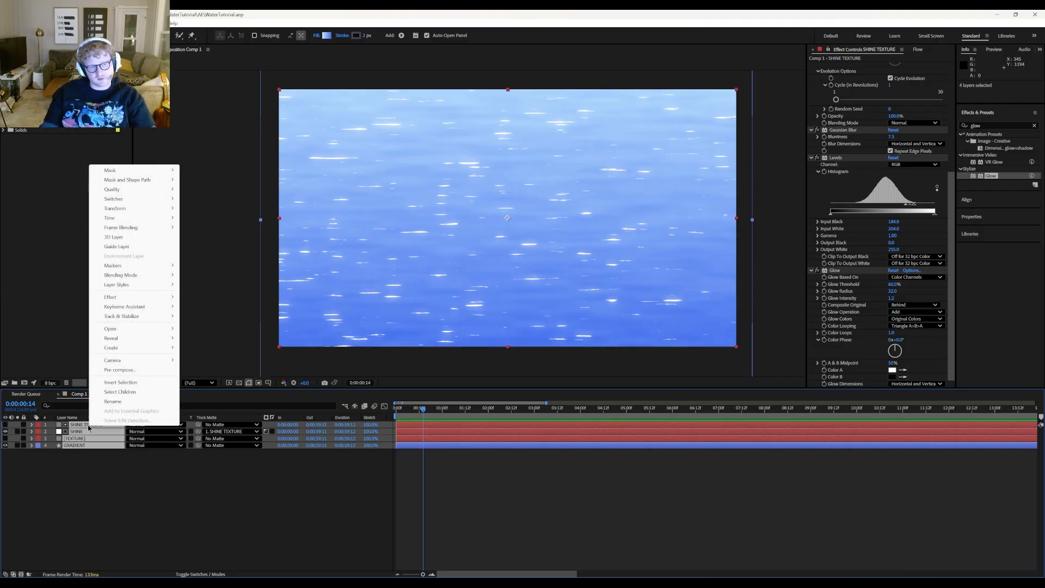
click(119, 368)
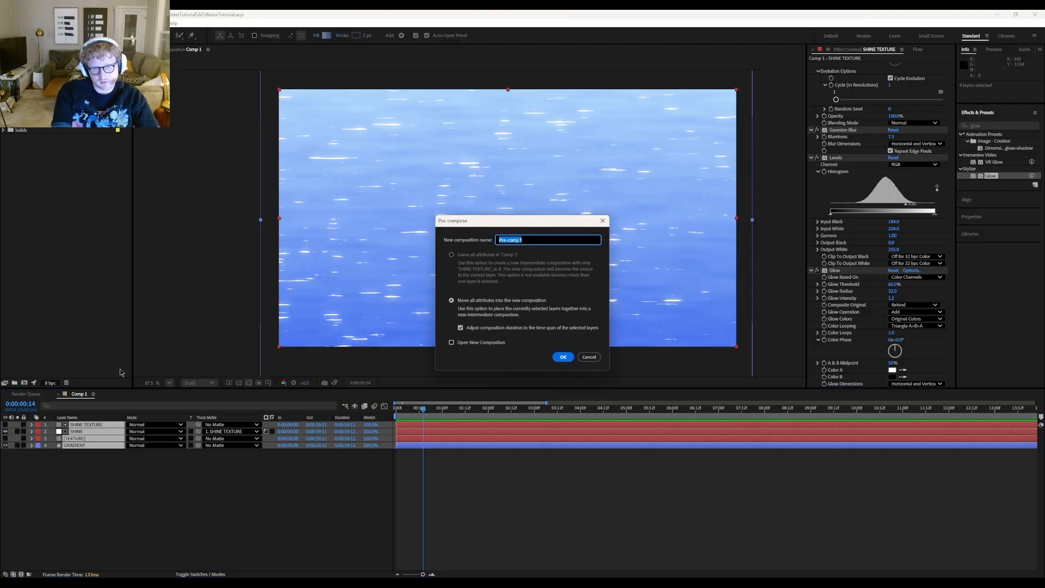
text(OCEAN)
key(Return)
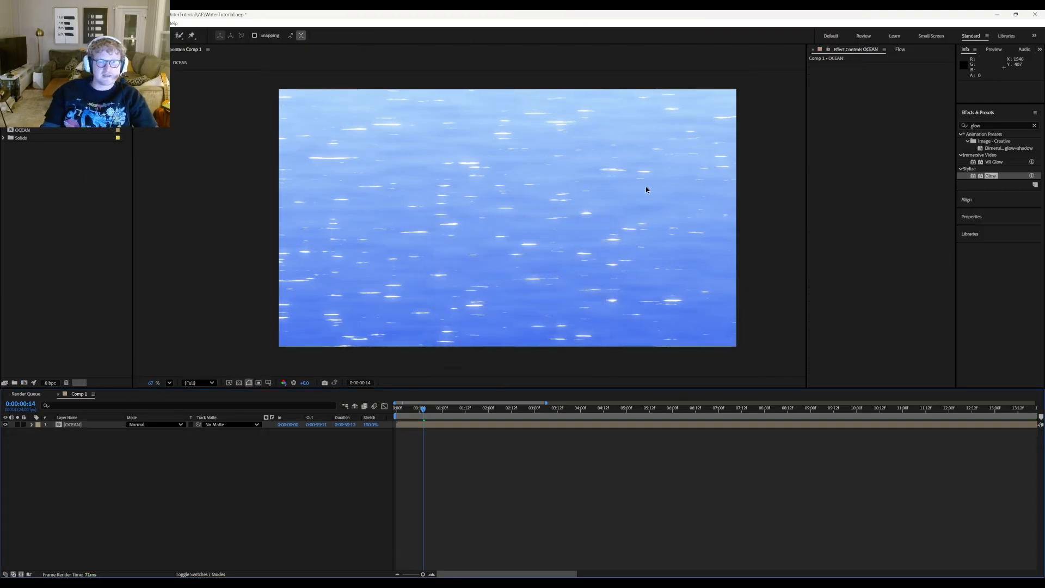
Add a new camera with the preset settings to Comp 1.
scroll(645, 186, down, 1)
drag(615, 203, 585, 207)
drag(448, 227, 303, 233)
right_click(94, 446)
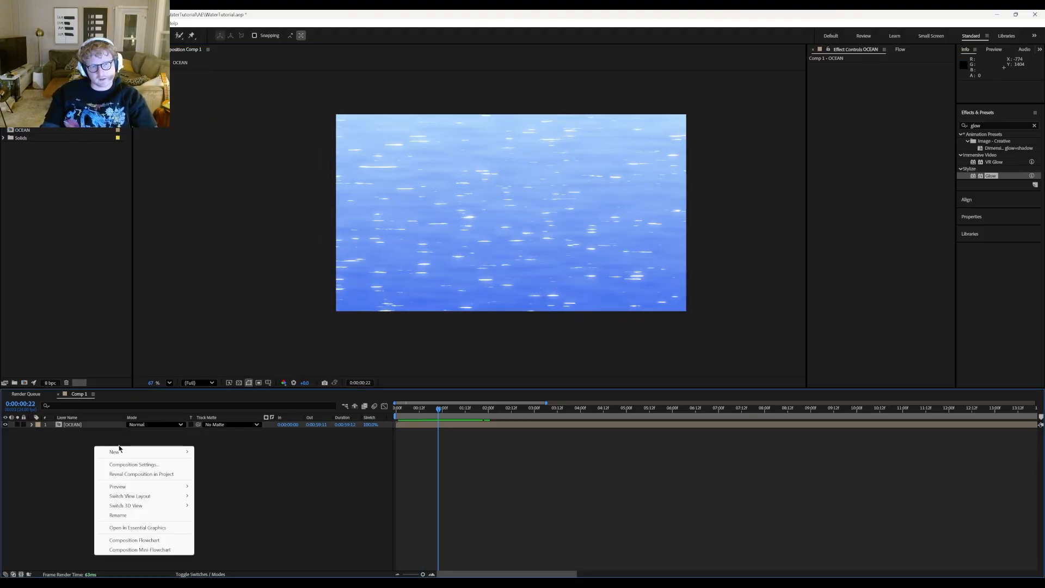
mouse_move(124, 452)
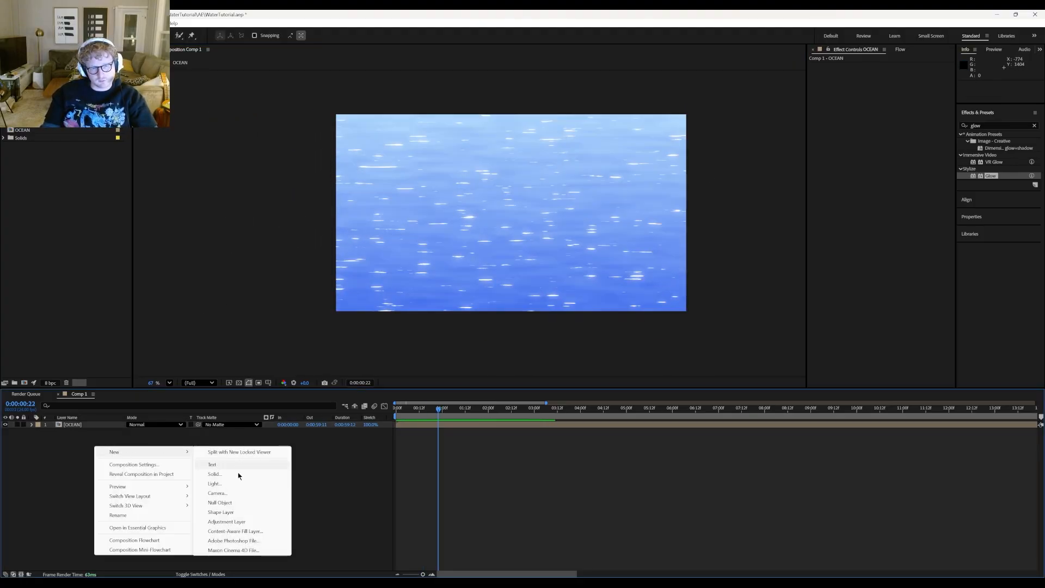
click(228, 493)
key(Return)
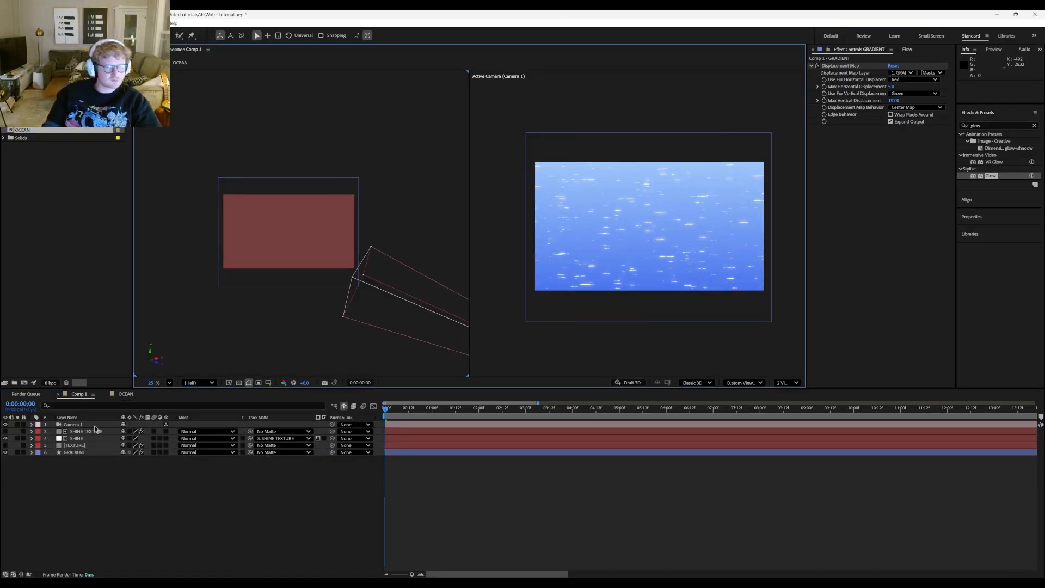
Turn the separate SHINE TEXTURE, SHINE, TEXTURE and GRADIENT layers into 3D layers.
click(77, 432)
shift+click(80, 453)
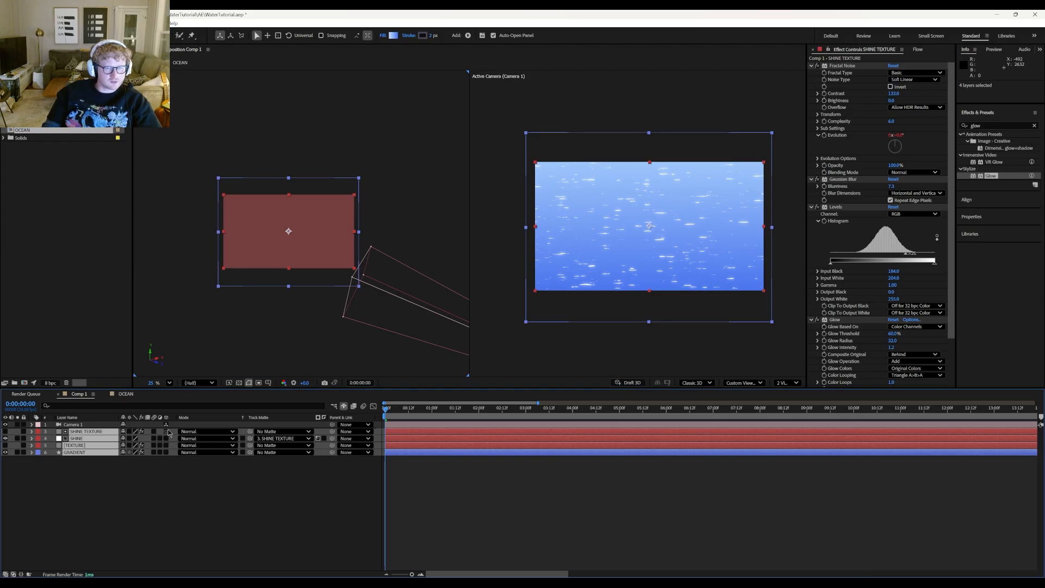
click(166, 431)
click(292, 508)
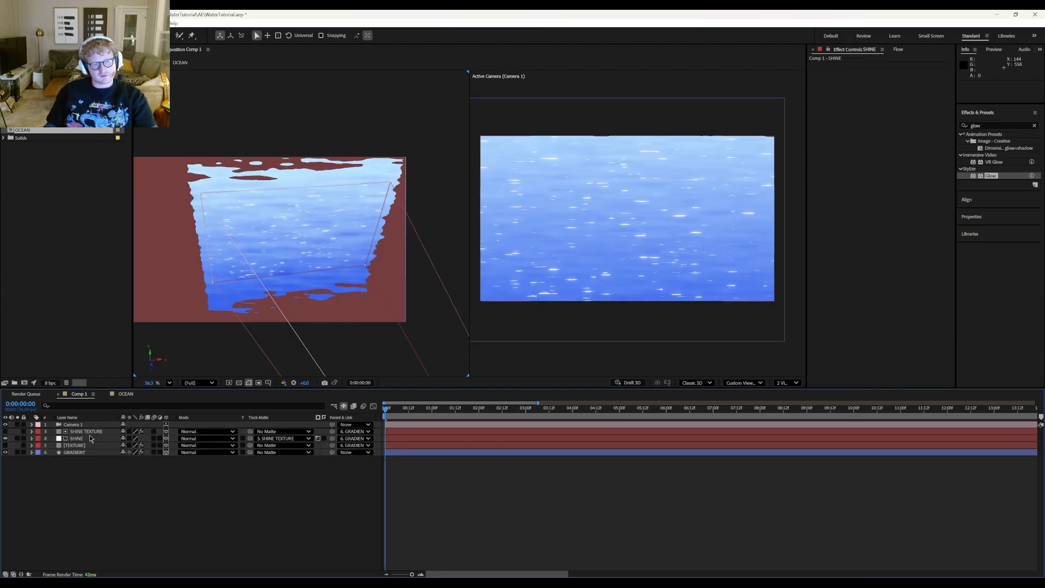
Orbit the custom view to examine how the displaced 3D water layers look from different angles.
click(91, 437)
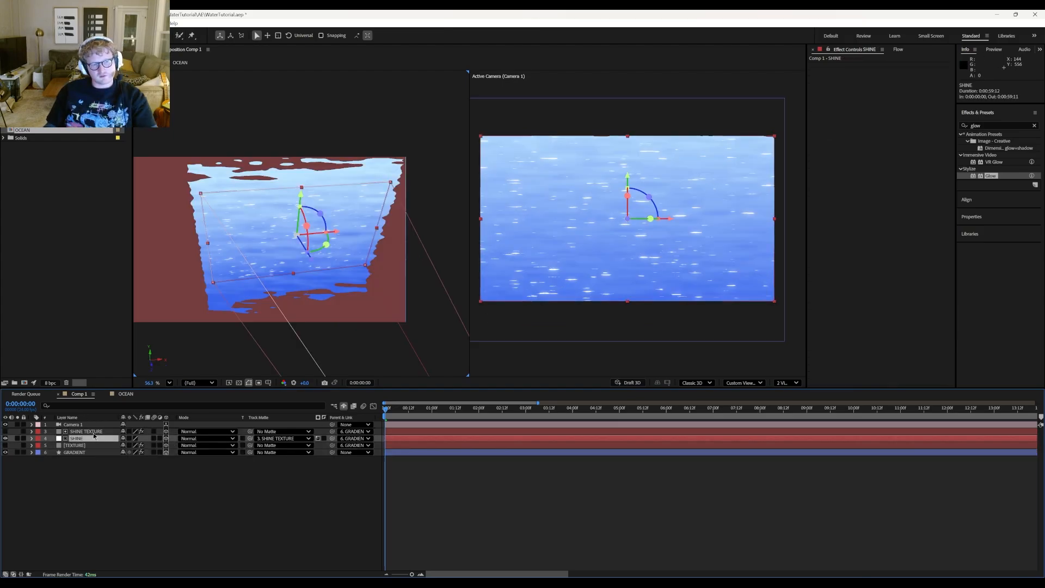
key(c)
drag(284, 234, 264, 264)
key(v)
key(1)
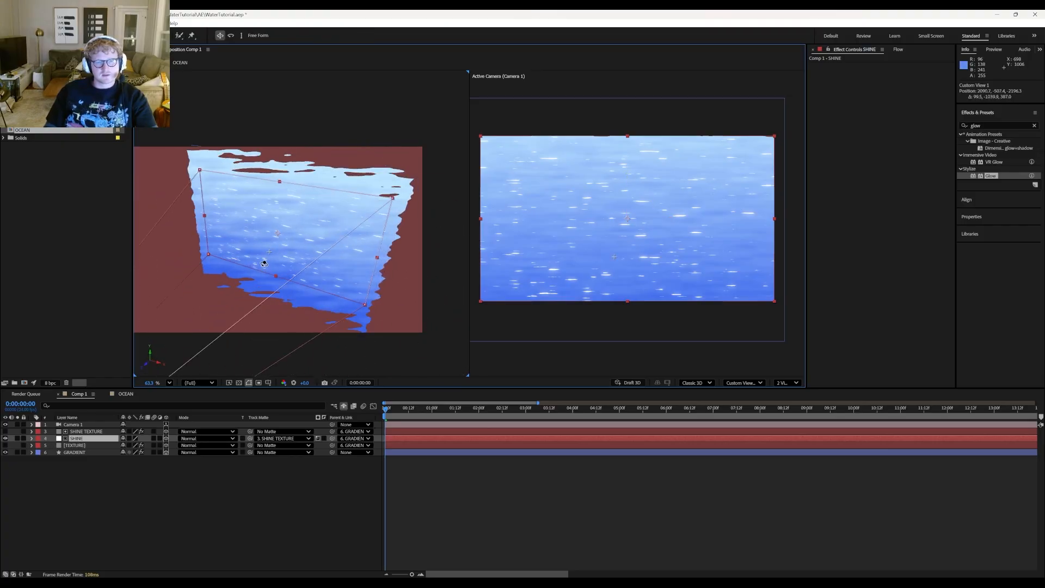
drag(273, 194, 284, 188)
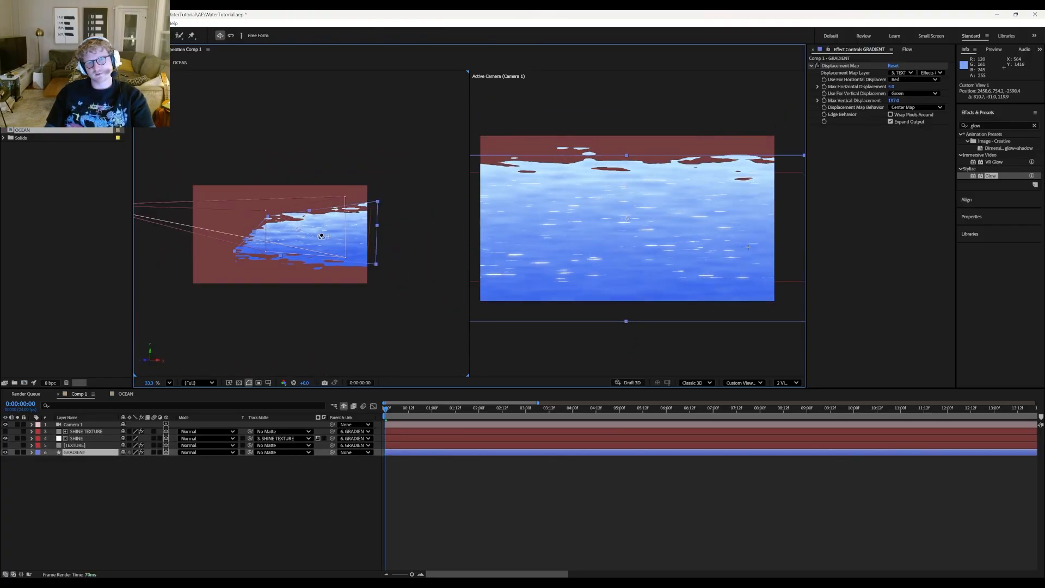
mouse_move(321, 234)
mouse_down()
mouse_move(315, 245)
mouse_move(310, 217)
mouse_move(325, 234)
mouse_up()
key(v)
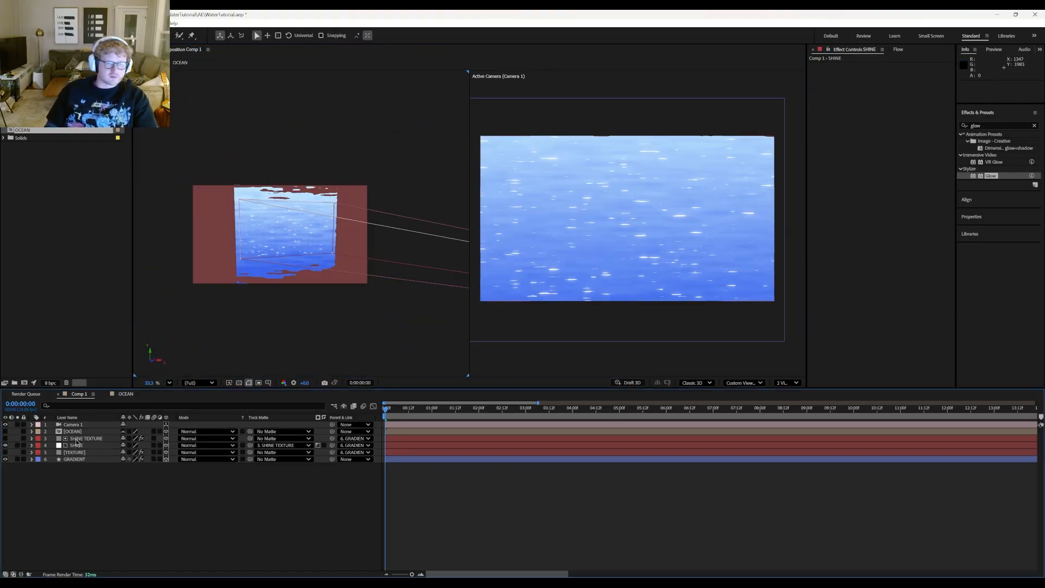
Delete the four separate water layers from Comp 1 and make the OCEAN layer visible.
click(76, 439)
shift+click(80, 459)
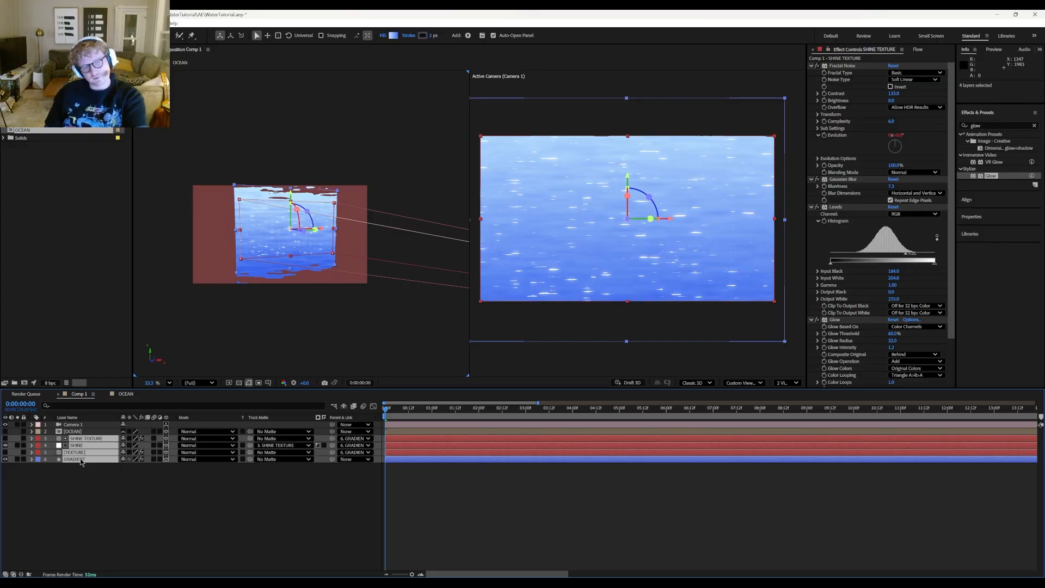
key(Delete)
click(76, 434)
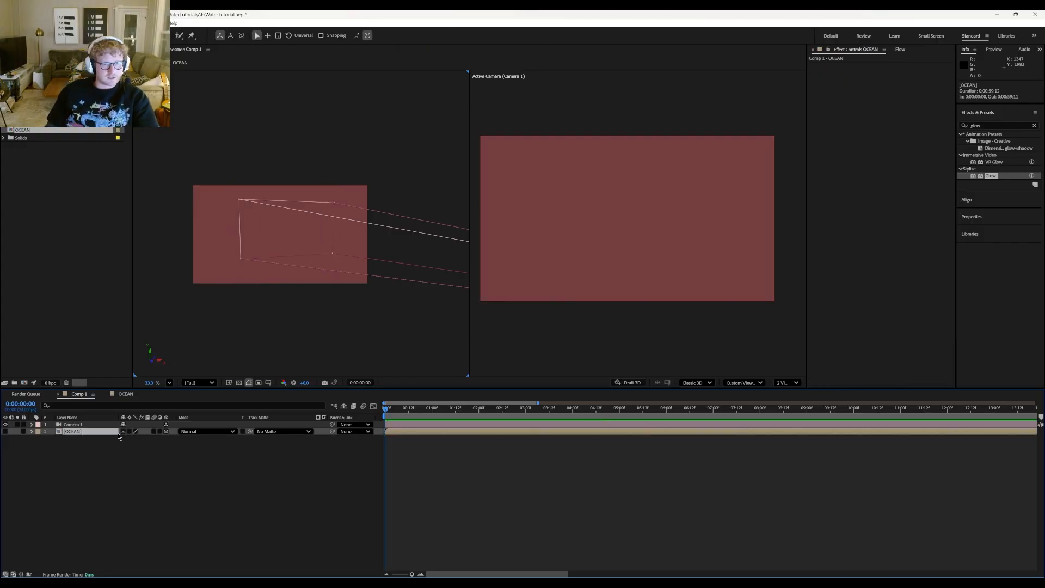
click(5, 431)
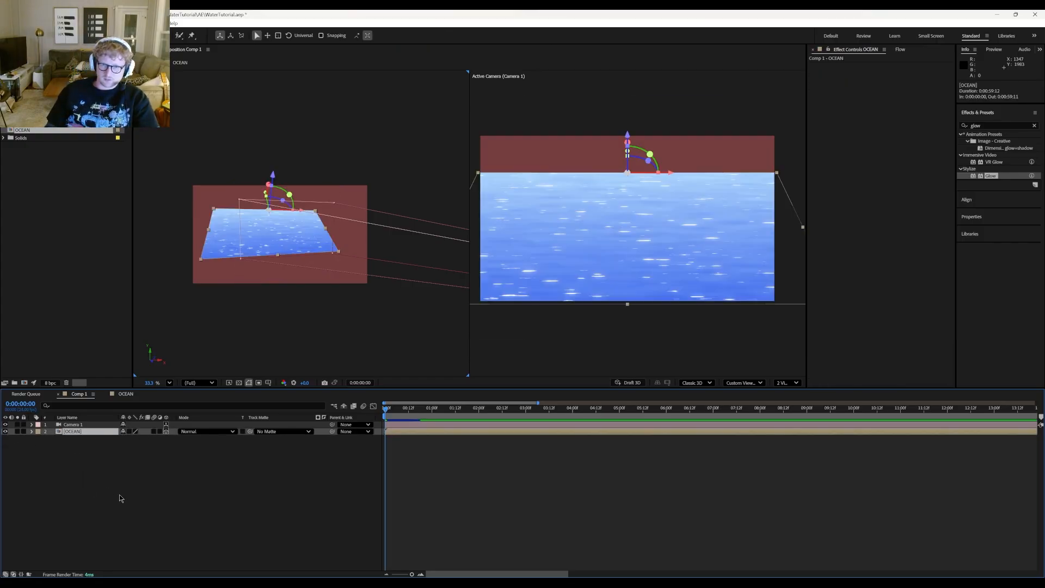
Open the OCEAN precomposition to view its contents and return to Comp 1.
double_click(574, 262)
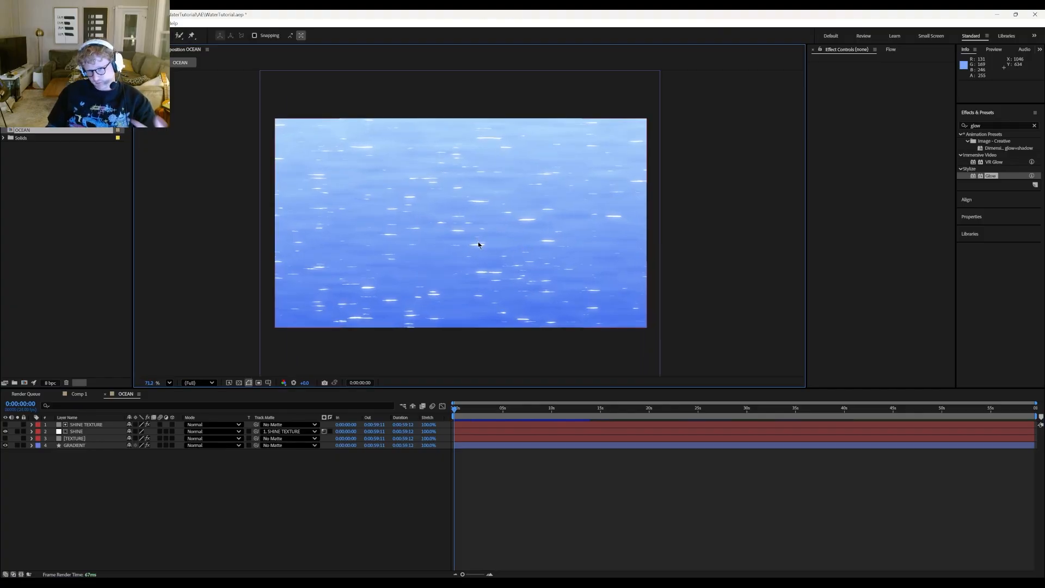
key(Tab)
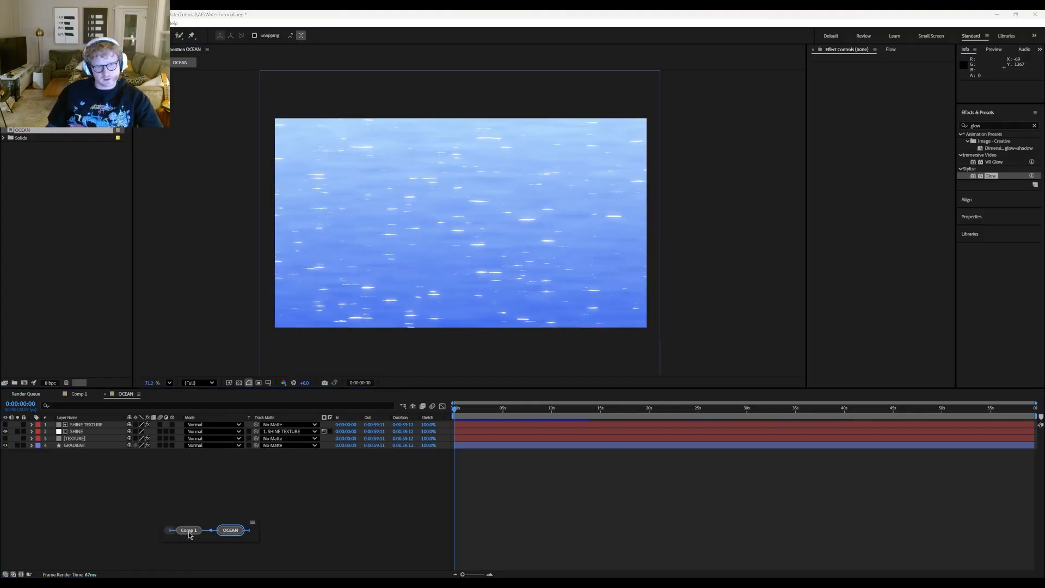
click(188, 530)
click(615, 230)
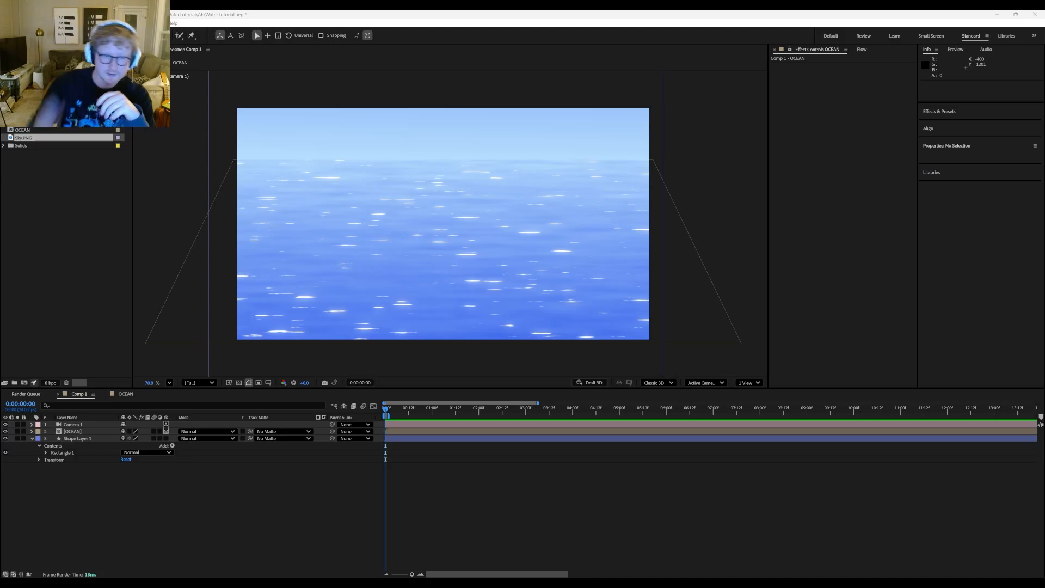
Scale the Sky.PNG image to about 51% and position it in Comp 1 as the sky background for the ocean.
click(176, 516)
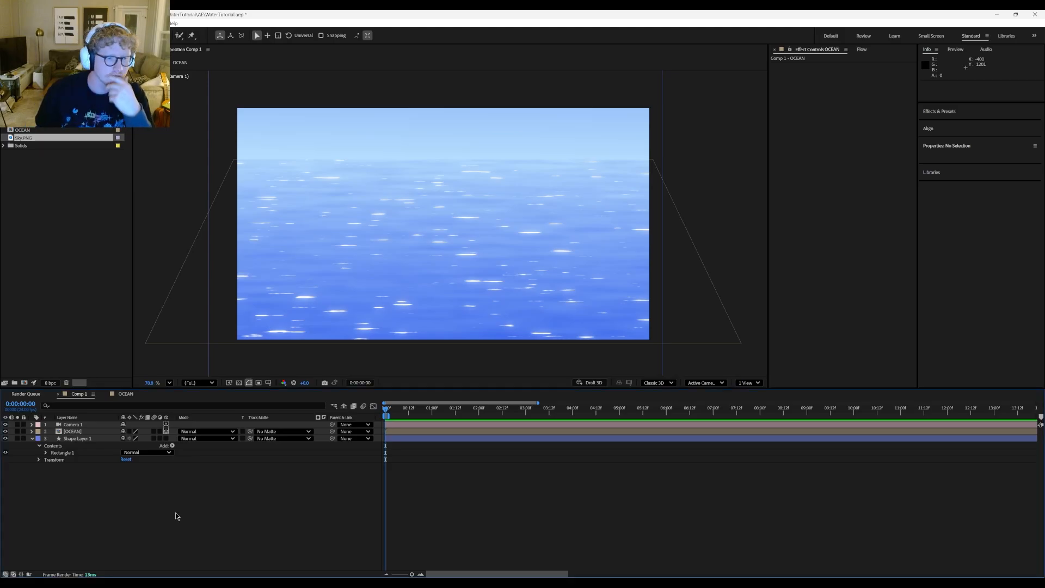
click(81, 432)
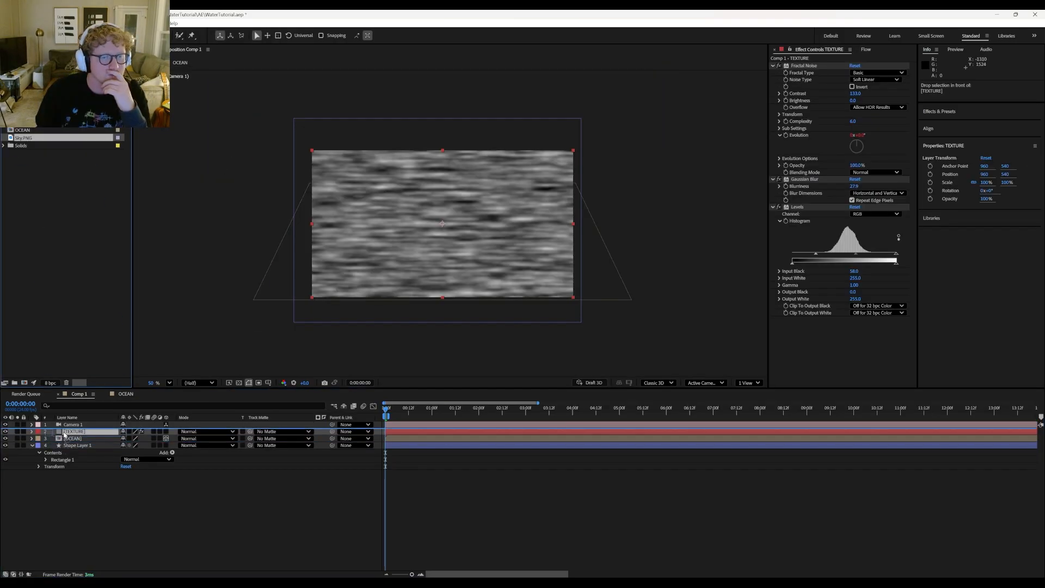
drag(479, 263, 480, 163)
drag(481, 168, 468, 274)
drag(691, 84, 546, 166)
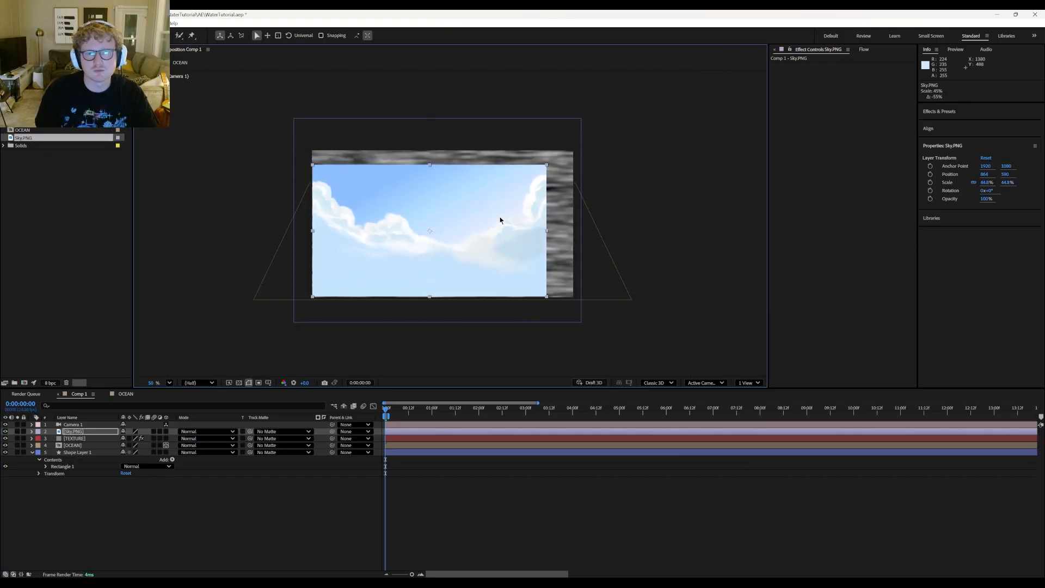
drag(500, 220, 494, 184)
drag(541, 261, 558, 270)
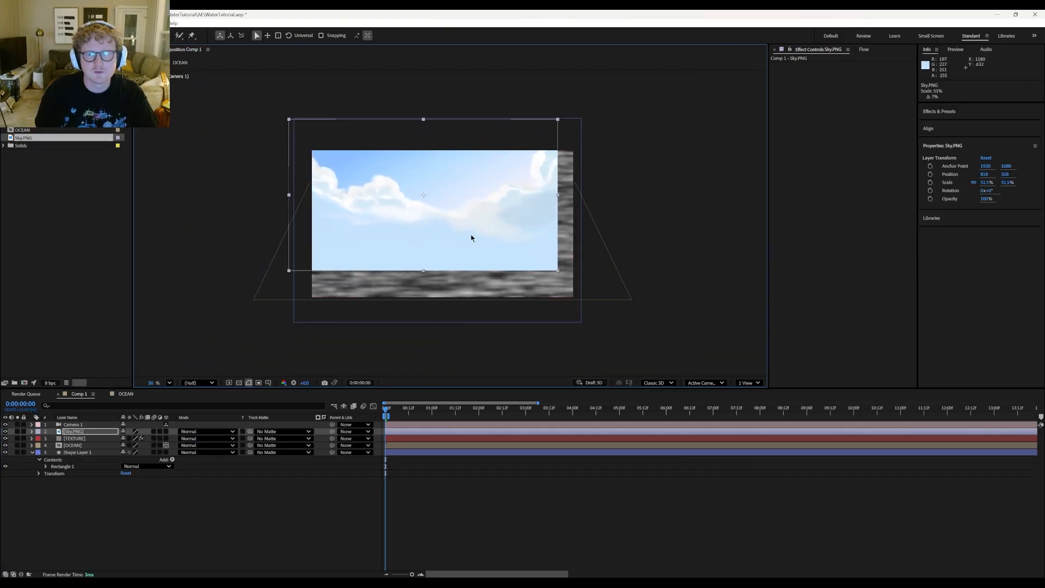
drag(472, 234, 492, 229)
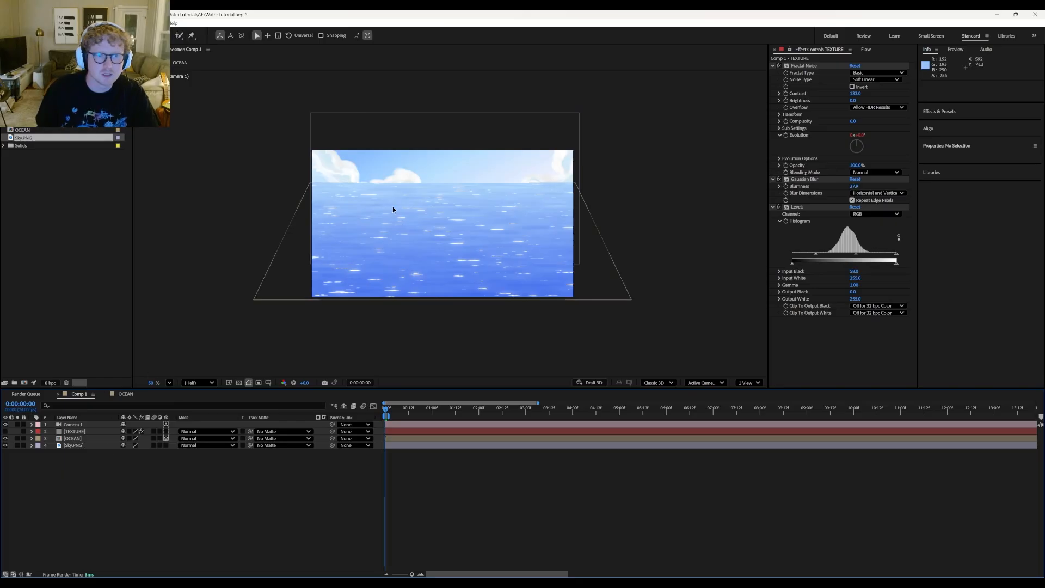
click(393, 207)
mouse_move(445, 144)
mouse_down()
mouse_move(446, 177)
mouse_move(459, 153)
mouse_up()
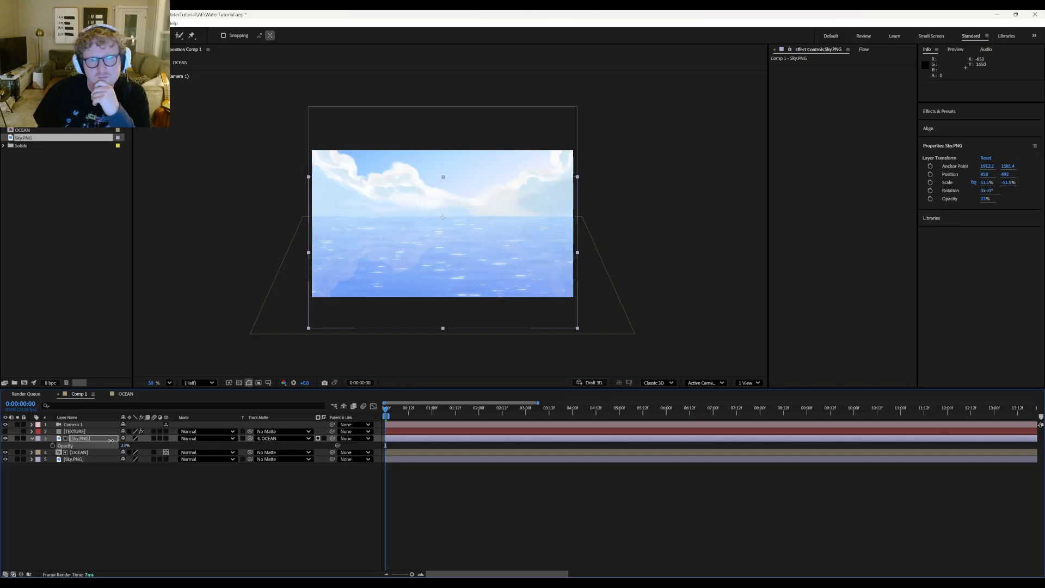
Apply a Displacement Map effect to the flipped Sky.PNG reflection layer, using TEXTURE as the displacement map layer.
click(939, 111)
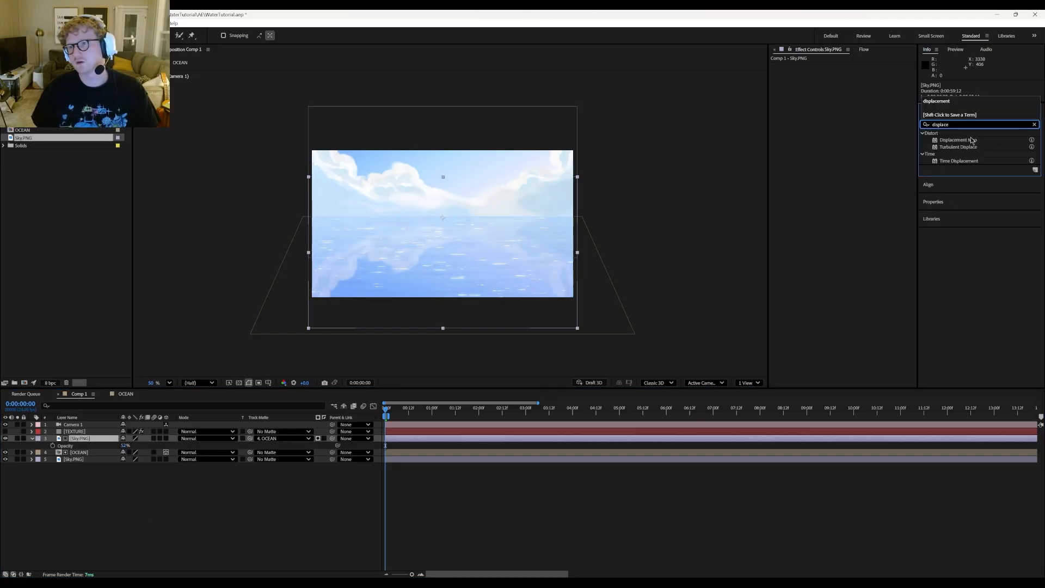
drag(958, 140, 852, 80)
click(864, 72)
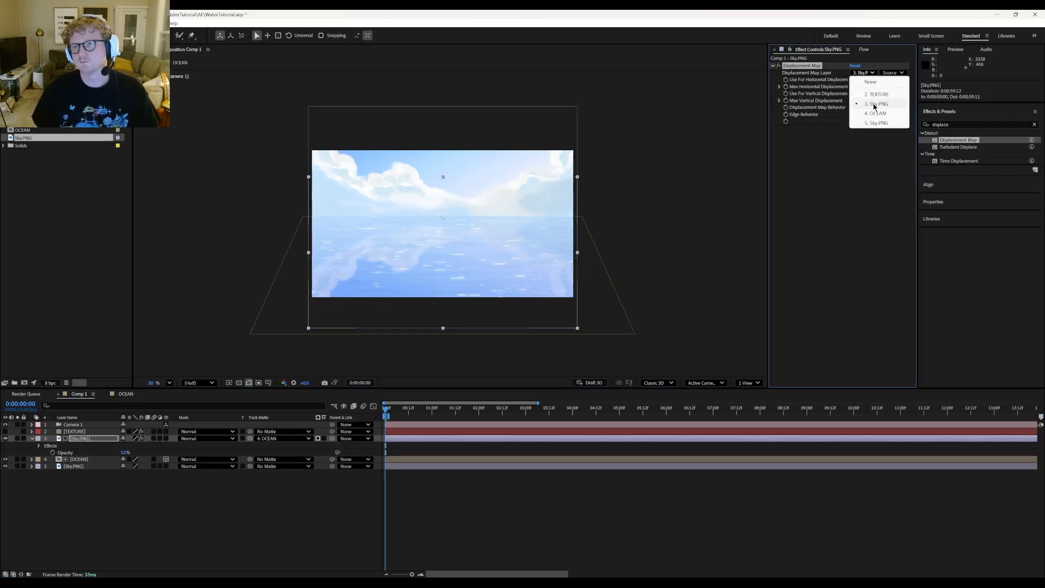
click(871, 97)
scroll(410, 282, up, 4)
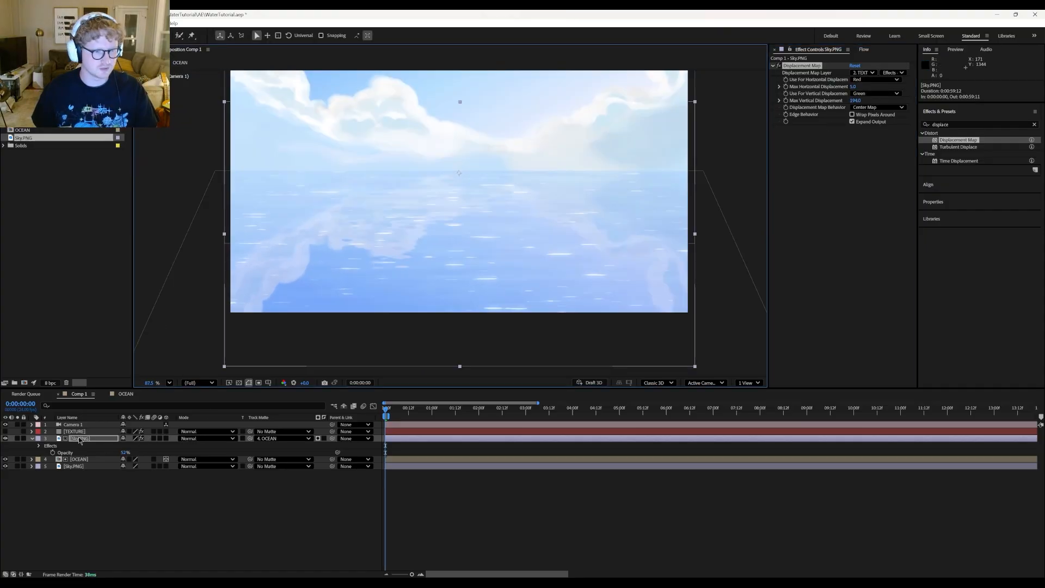
click(79, 432)
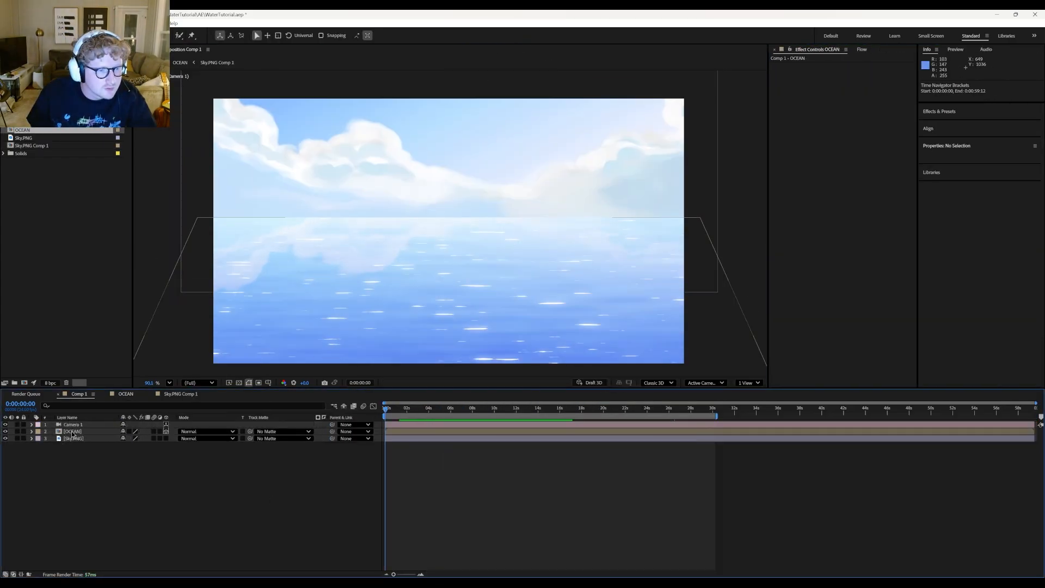
Inspect the extents of the OCEAN and Sky.PNG layers in Comp 1.
click(305, 235)
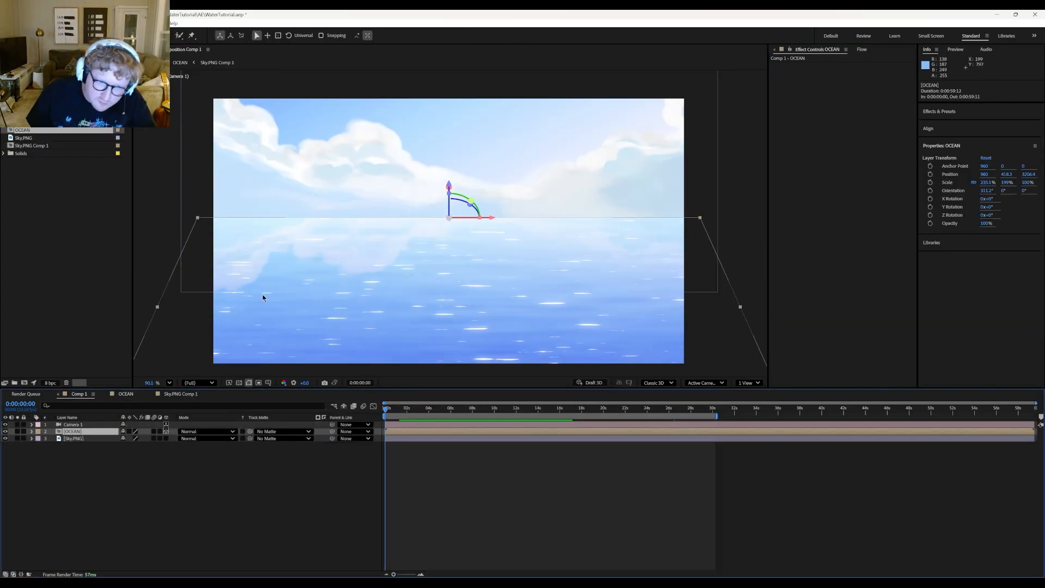
scroll(417, 276, down, 3)
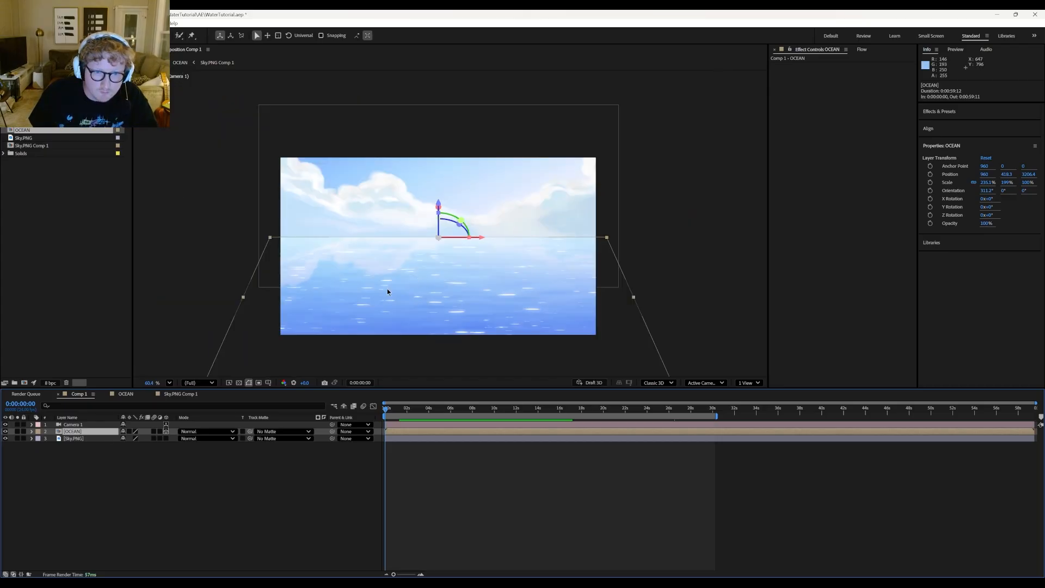
drag(420, 273, 417, 249)
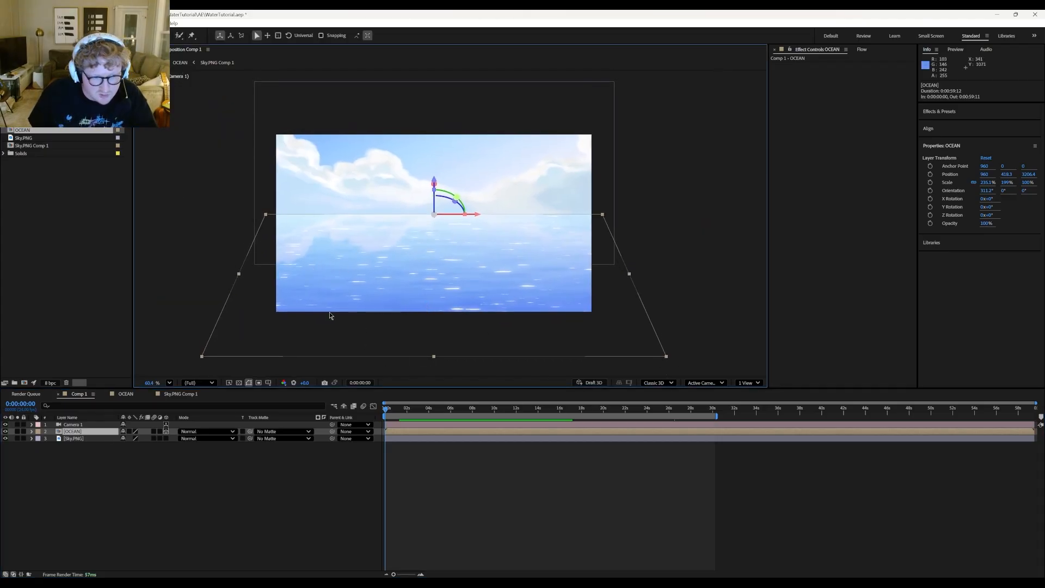
click(83, 439)
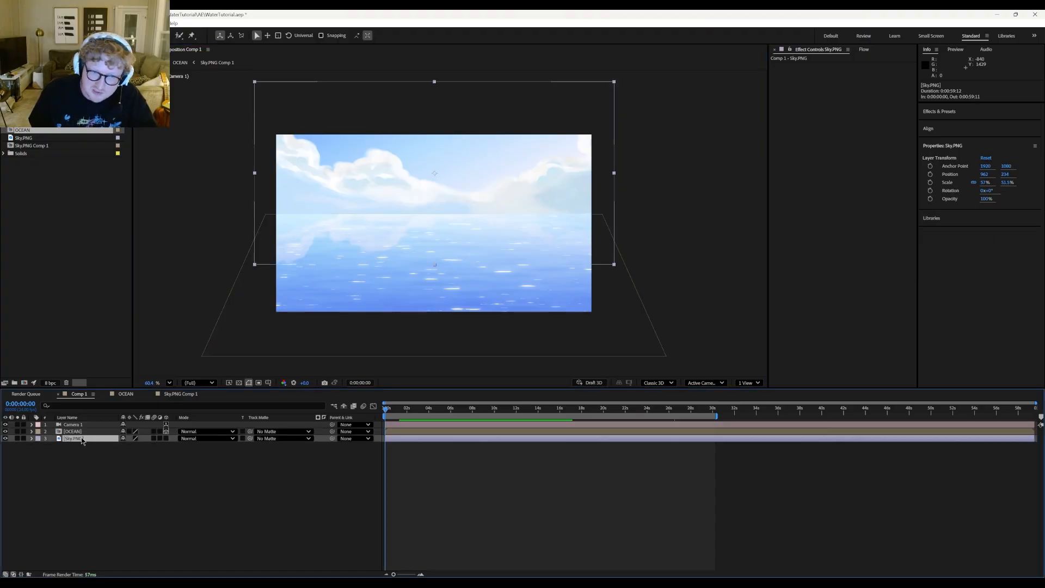
Examine the scale of the flipped Sky.PNG inside Sky.PNG Comp 1, reached through the OCEAN precomposition, and return to OCEAN.
click(5, 438)
click(6, 439)
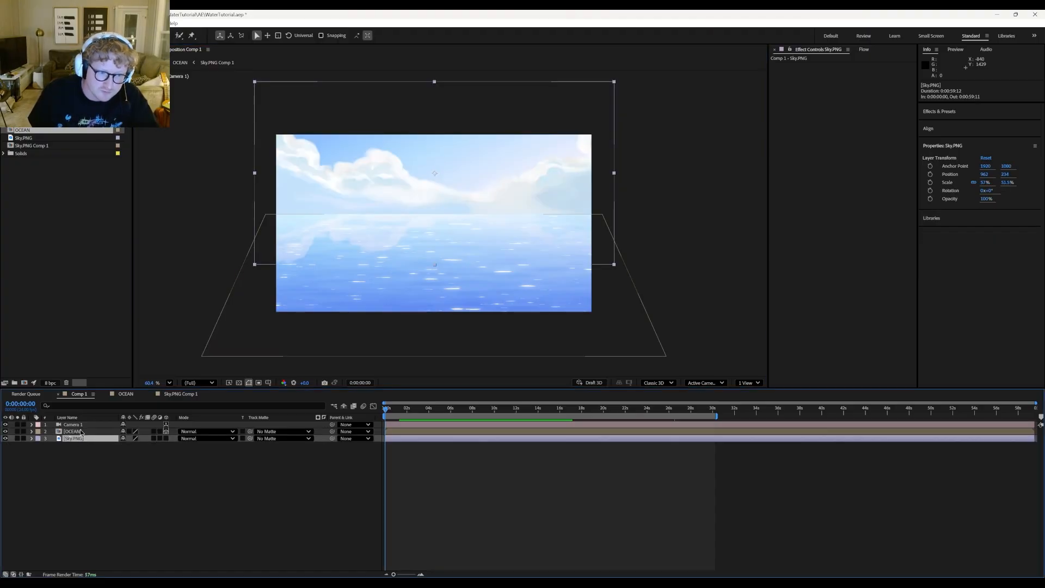
double_click(80, 432)
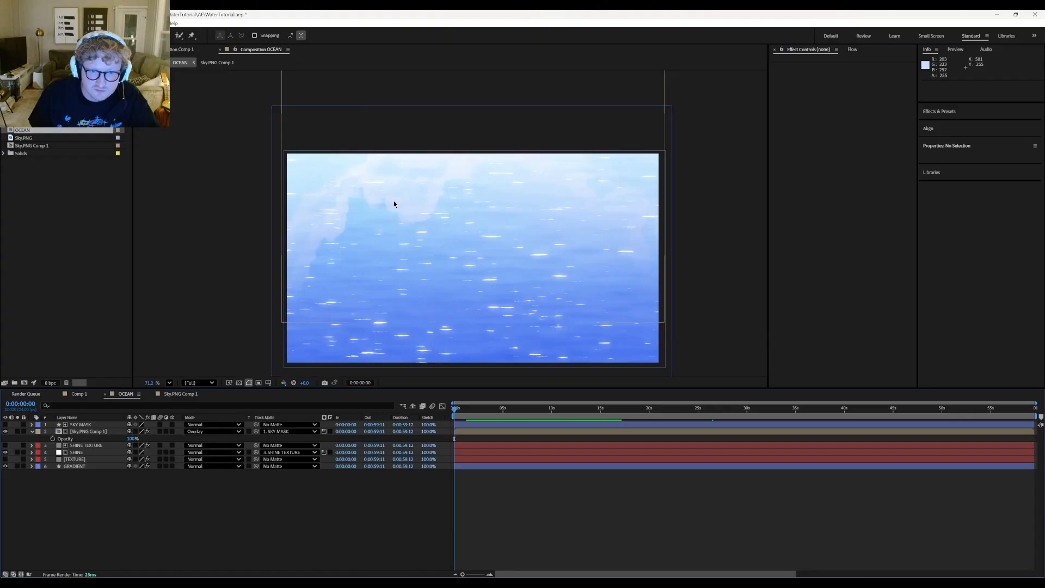
click(93, 432)
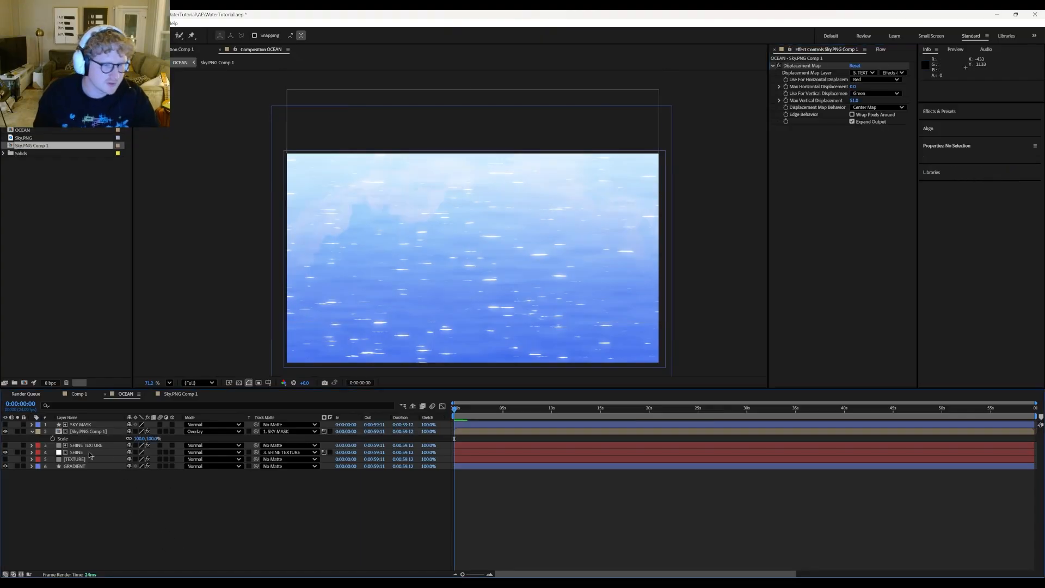
key(s)
double_click(94, 434)
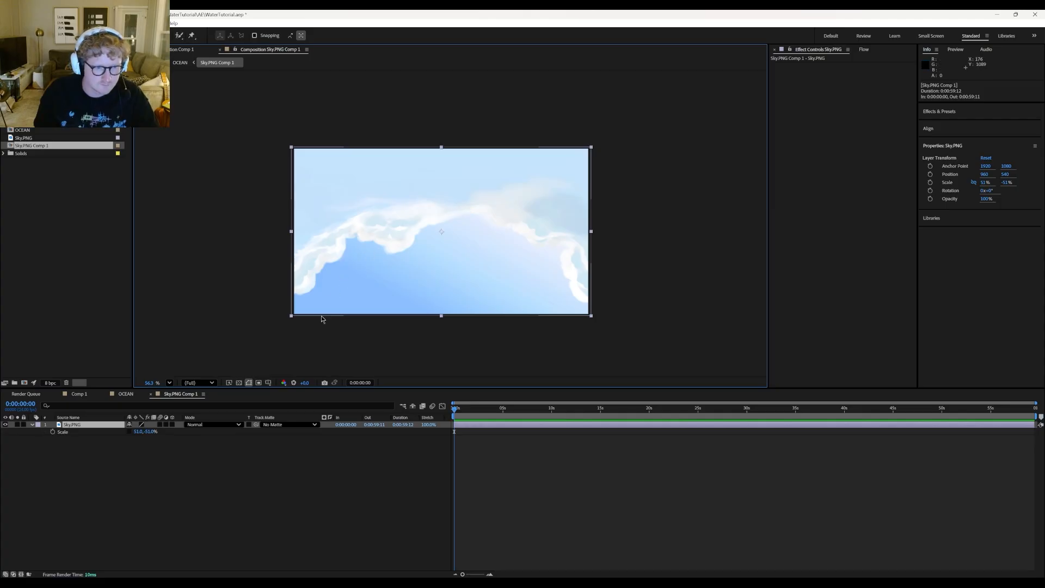
click(165, 489)
click(96, 425)
click(130, 471)
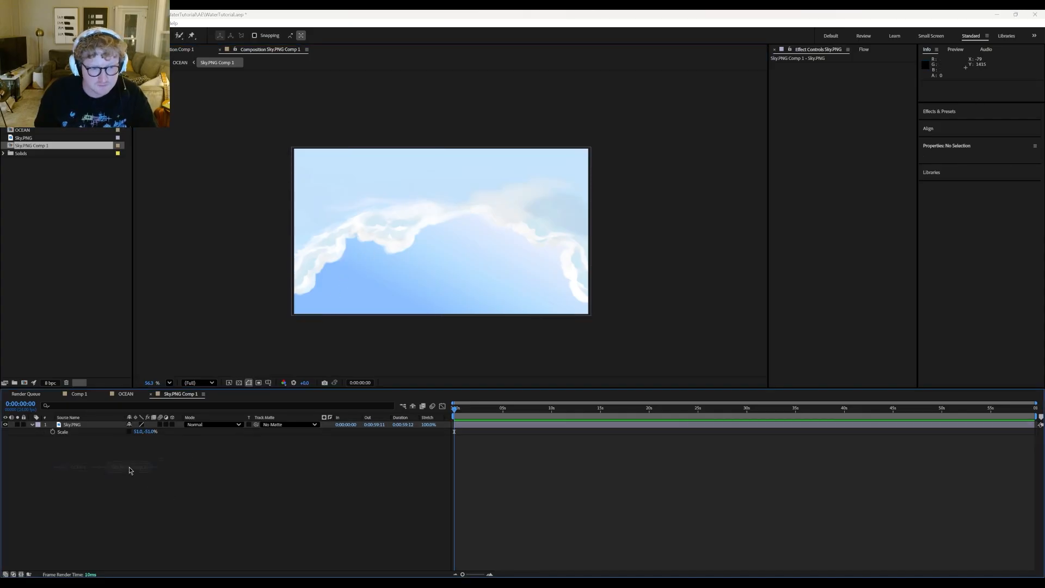
click(79, 467)
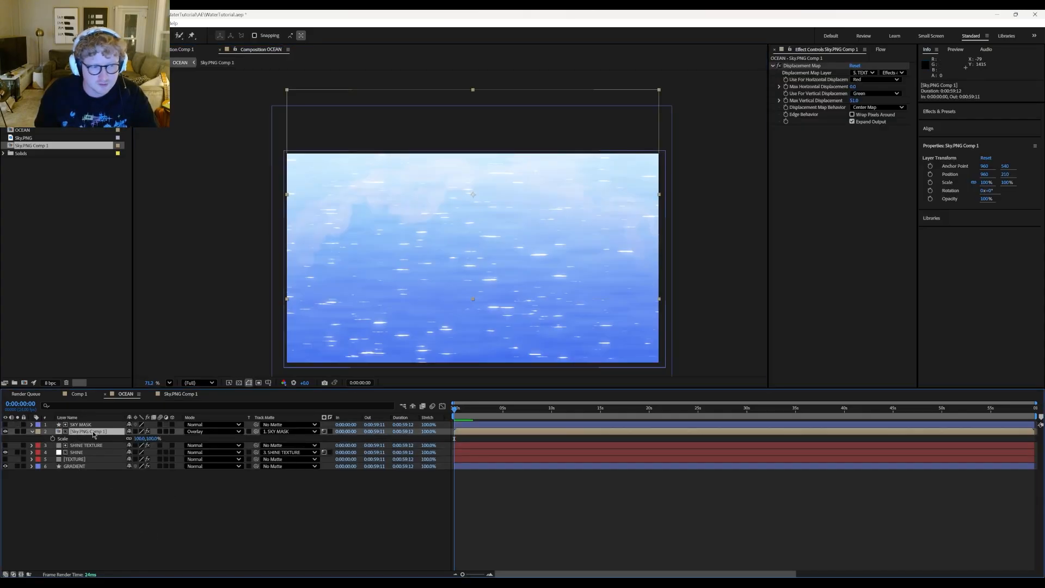
Examine the Displacement Map effect on Sky.PNG Comp 1 and the effects on the TEXTURE layer it uses.
click(802, 65)
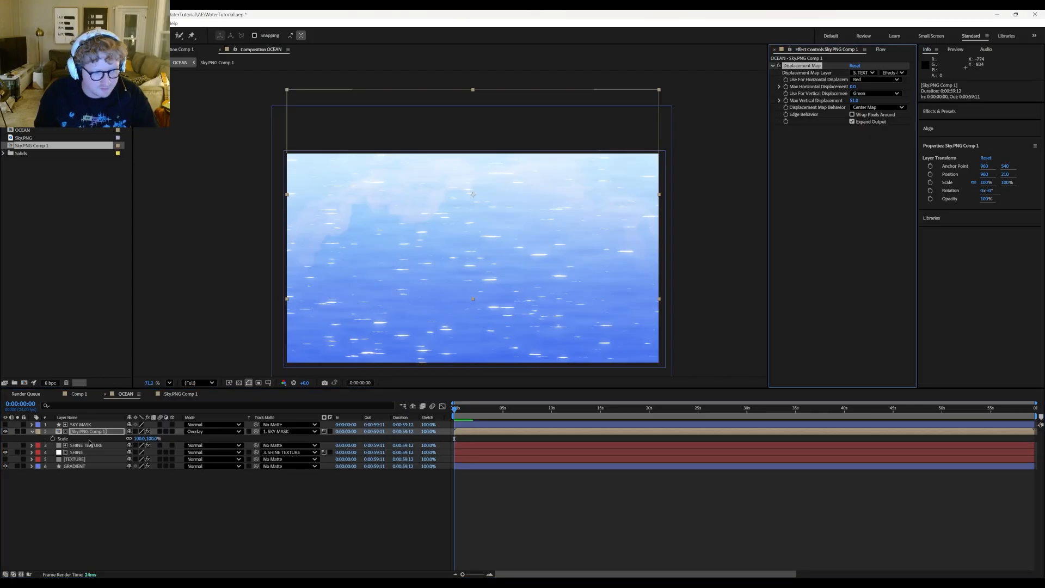
click(79, 460)
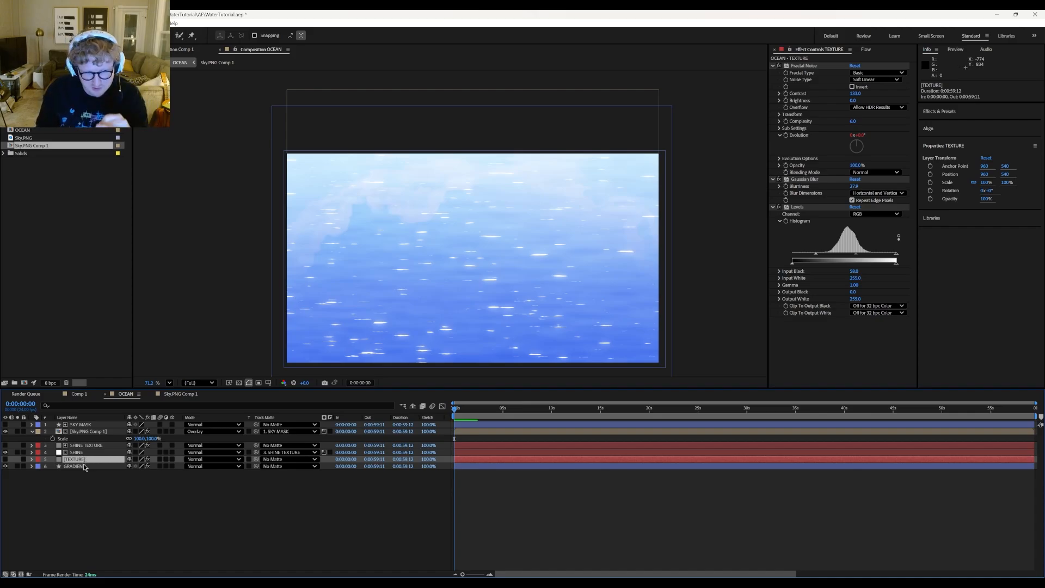
click(84, 467)
click(79, 459)
click(84, 432)
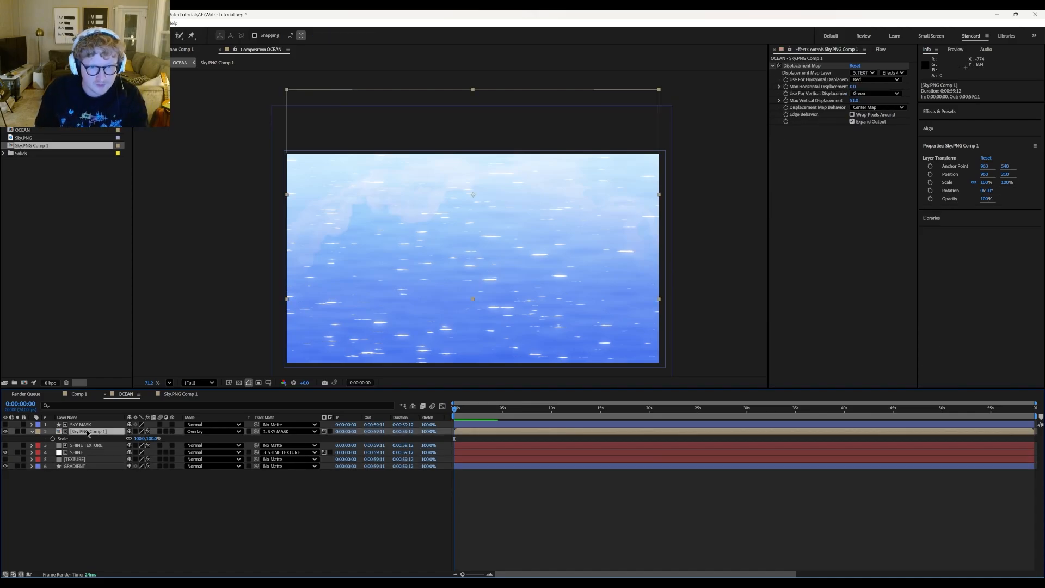
View the SKY MASK gradient on its own, check the reflection layer's track matte, and hide the mask again.
click(89, 426)
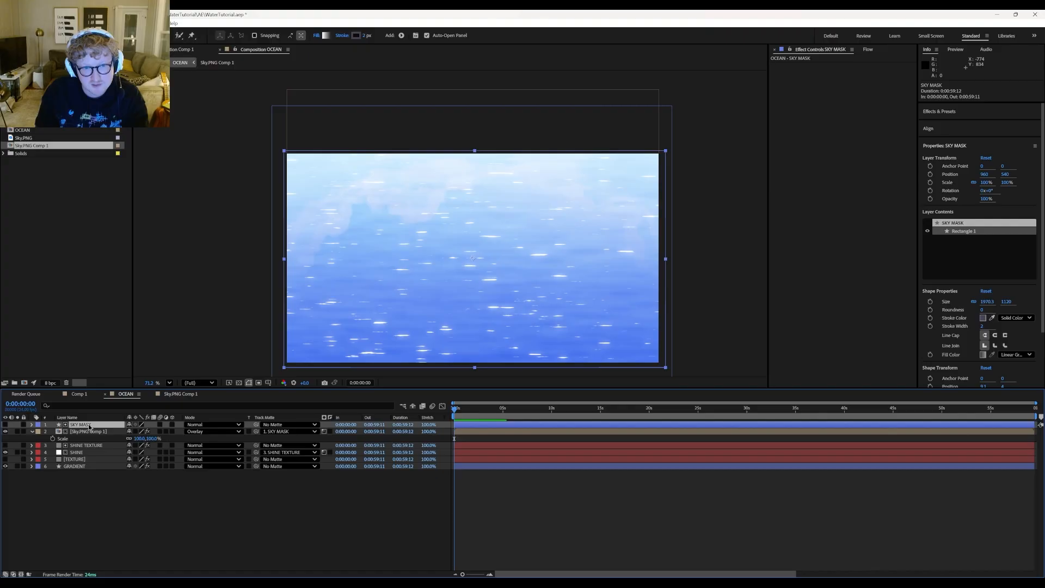
click(18, 425)
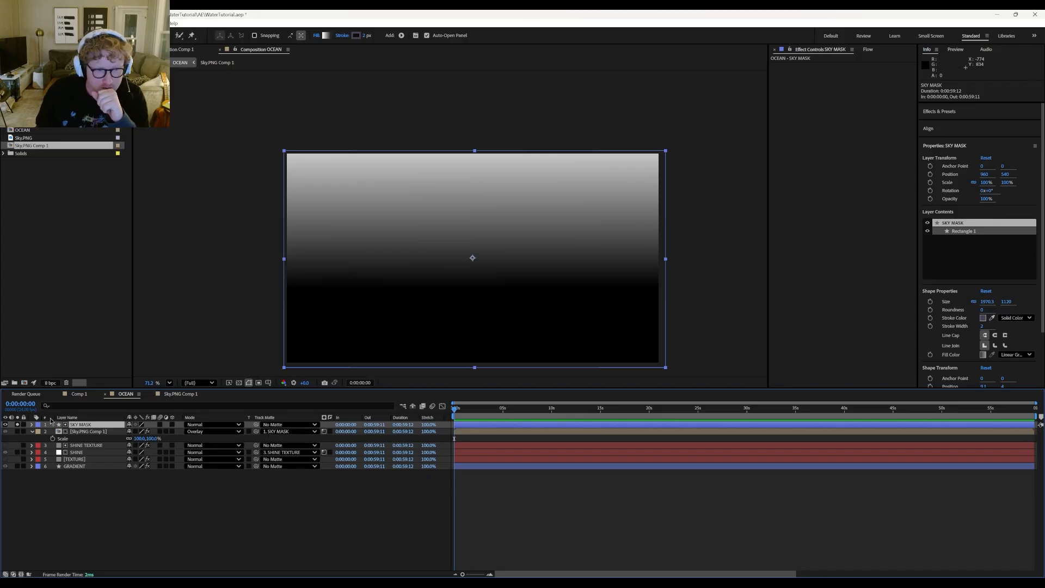
click(82, 431)
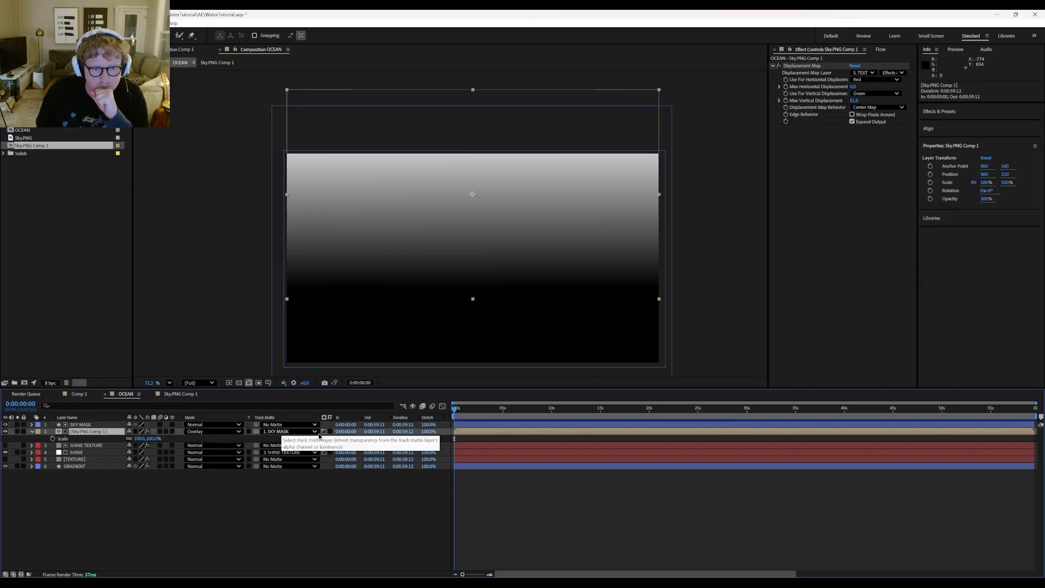
click(4, 425)
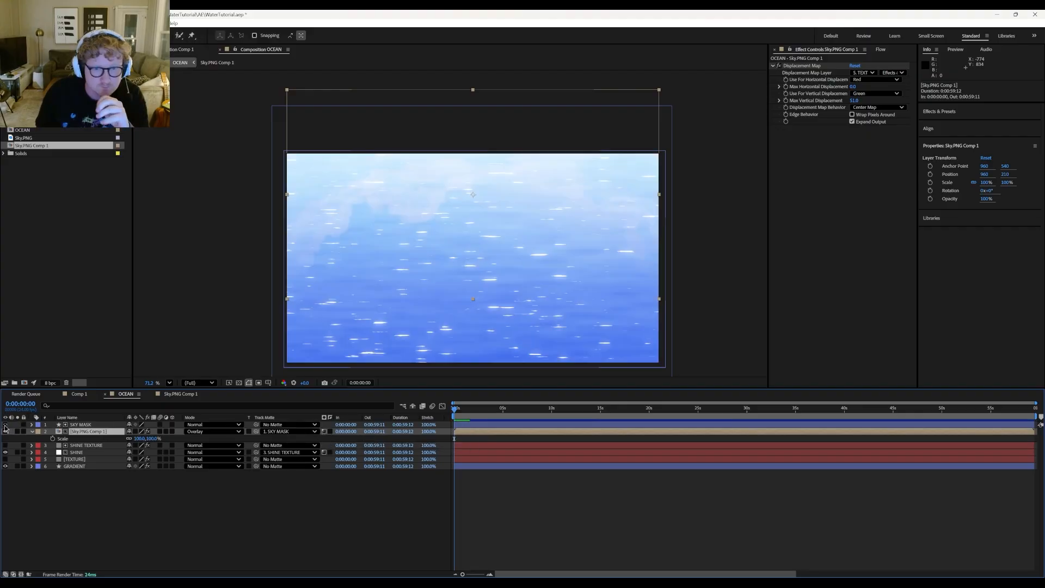
Try to move the lower gradient point of the SKY MASK layer slightly, and undo the move.
click(89, 504)
click(81, 425)
click(466, 266)
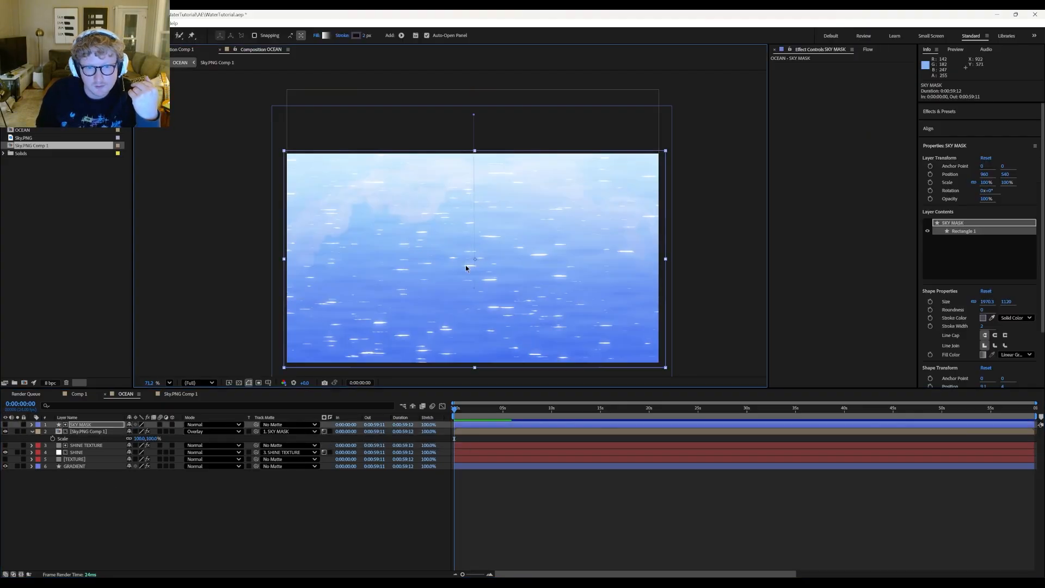
mouse_move(476, 292)
mouse_down()
mouse_move(474, 182)
mouse_move(485, 299)
mouse_up()
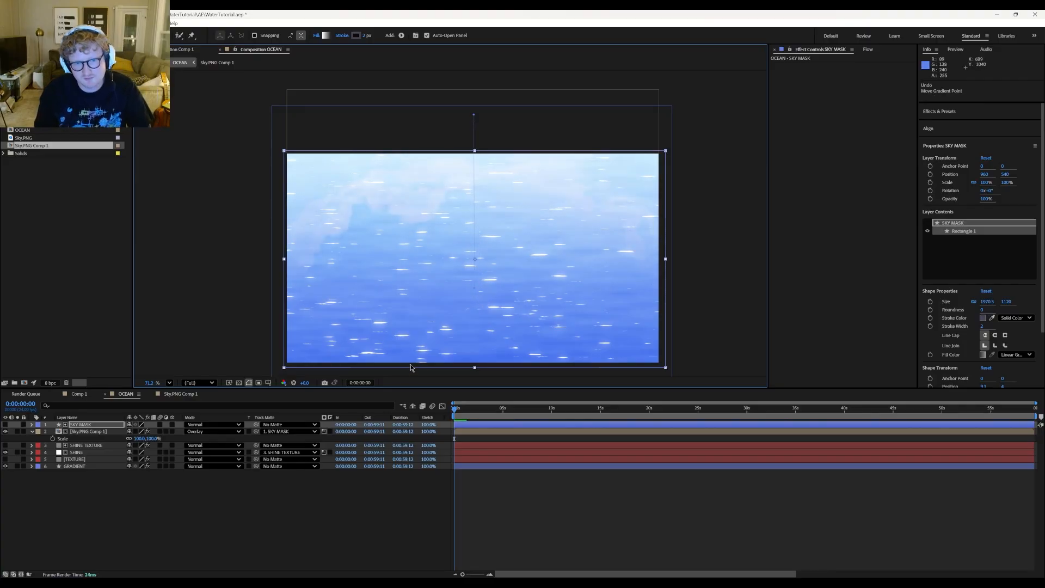
Dock the OCEAN composition viewer beside the Comp 1 viewer and open the OCEAN precomposition in it.
click(413, 490)
click(211, 49)
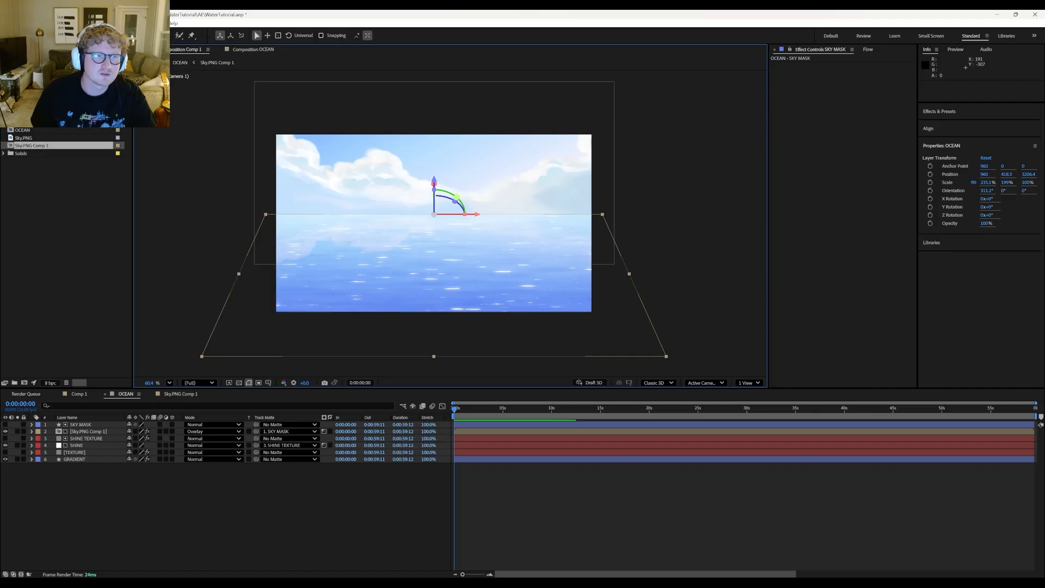
drag(242, 50, 757, 146)
double_click(69, 431)
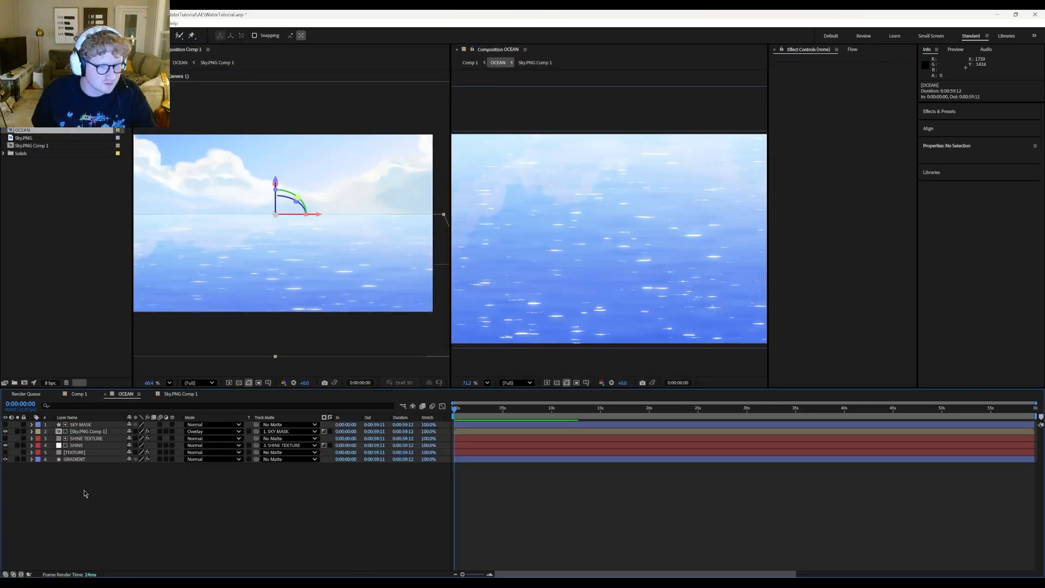
Nudge the Sky.PNG Comp 1 reflection layer in OCEAN to position 960, 230 while comparing it with Comp 1.
click(95, 432)
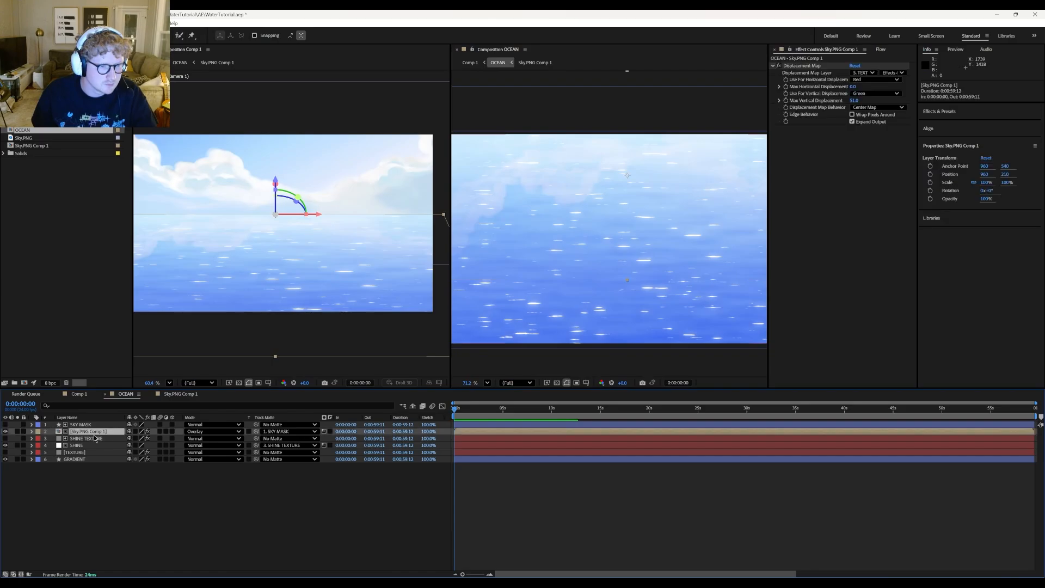
scroll(523, 225, down, 1)
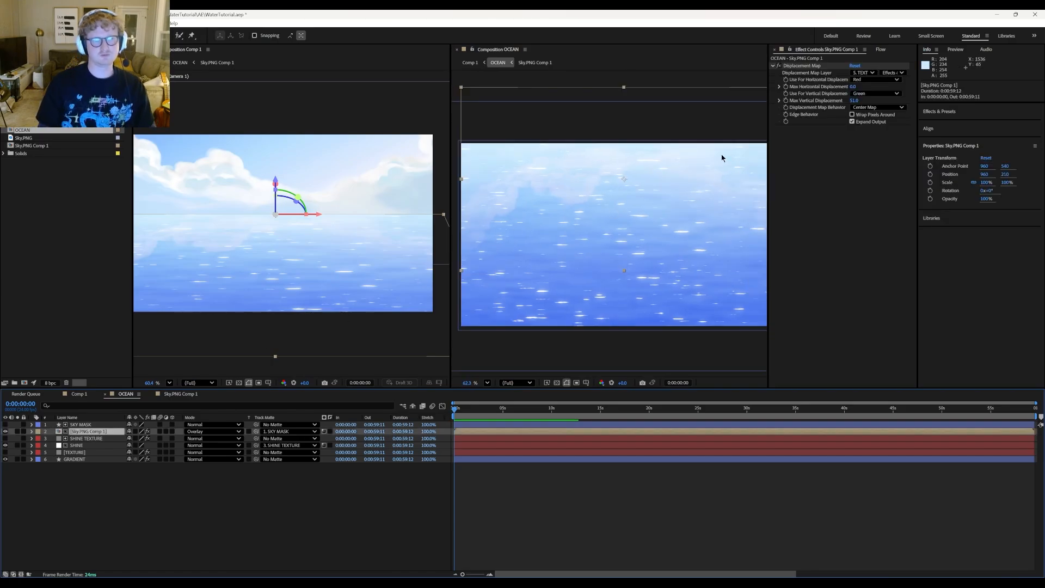
key(shift+Left)
key(shift+Right)
key(shift+Right)
key(shift+Left)
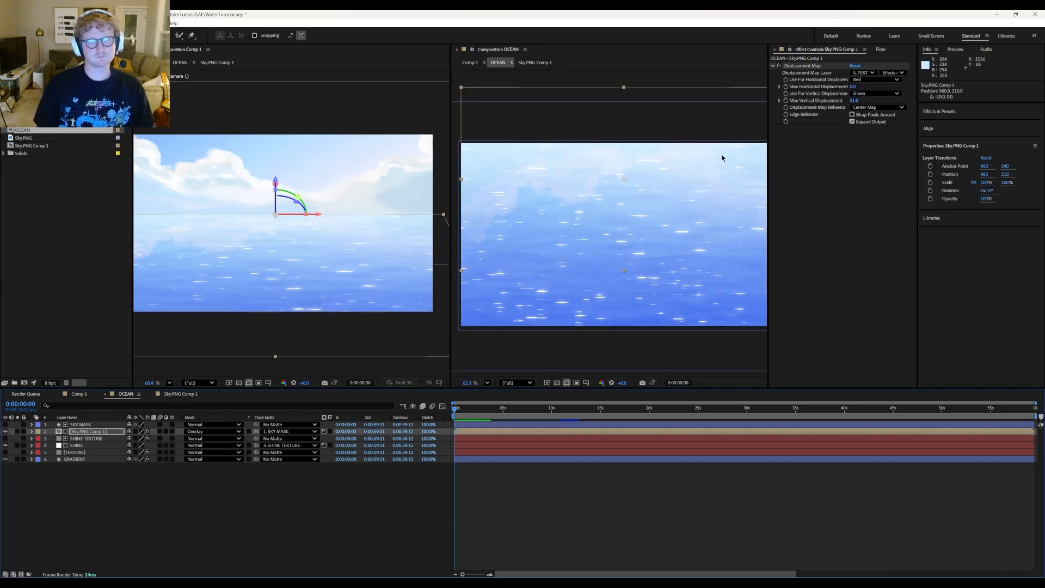
key(shift+Down)
key(shift+Down)
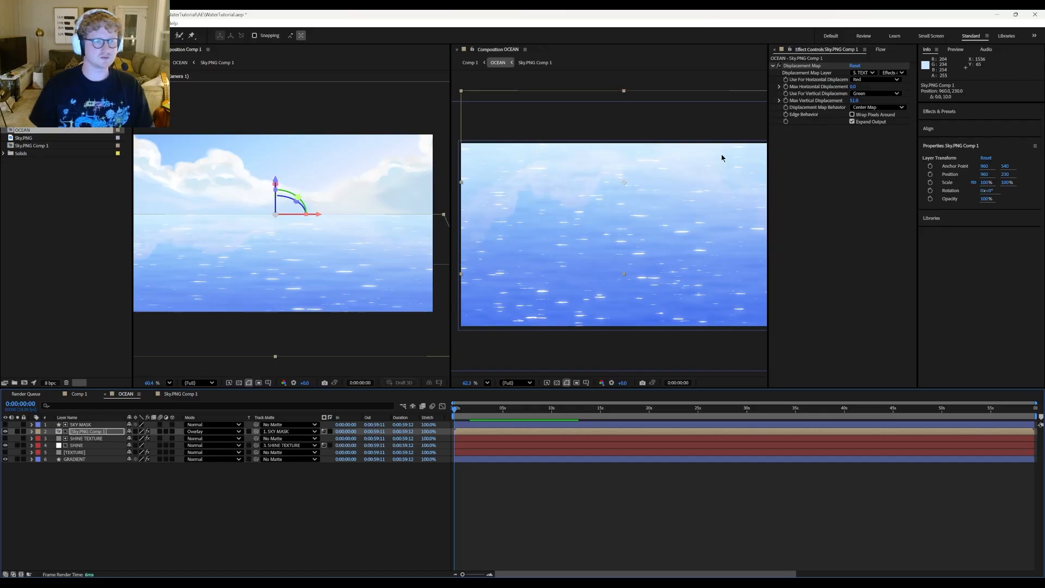
Return to Comp 1 and fit the whole ocean scene in both viewers to check the repositioned reflection.
key(Tab)
click(100, 550)
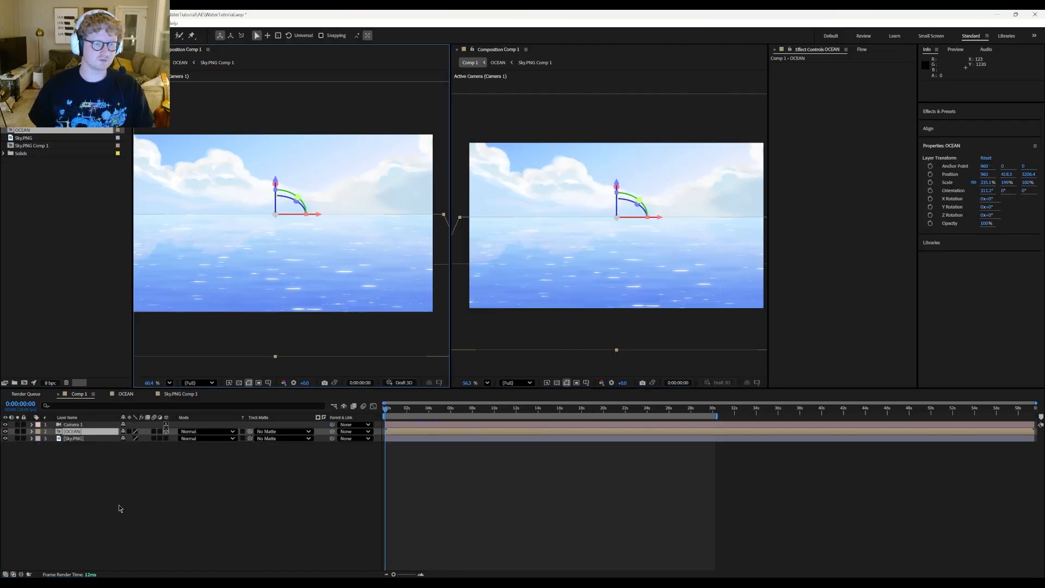
click(66, 451)
click(72, 431)
scroll(571, 234, down, 2)
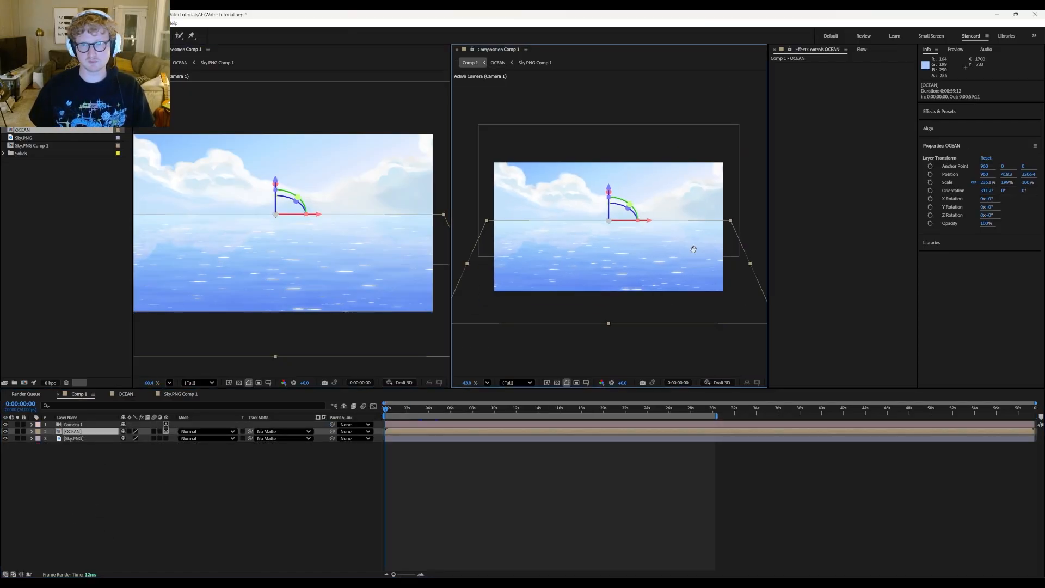
mouse_move(734, 261)
mouse_down()
mouse_move(678, 249)
mouse_move(715, 256)
mouse_up()
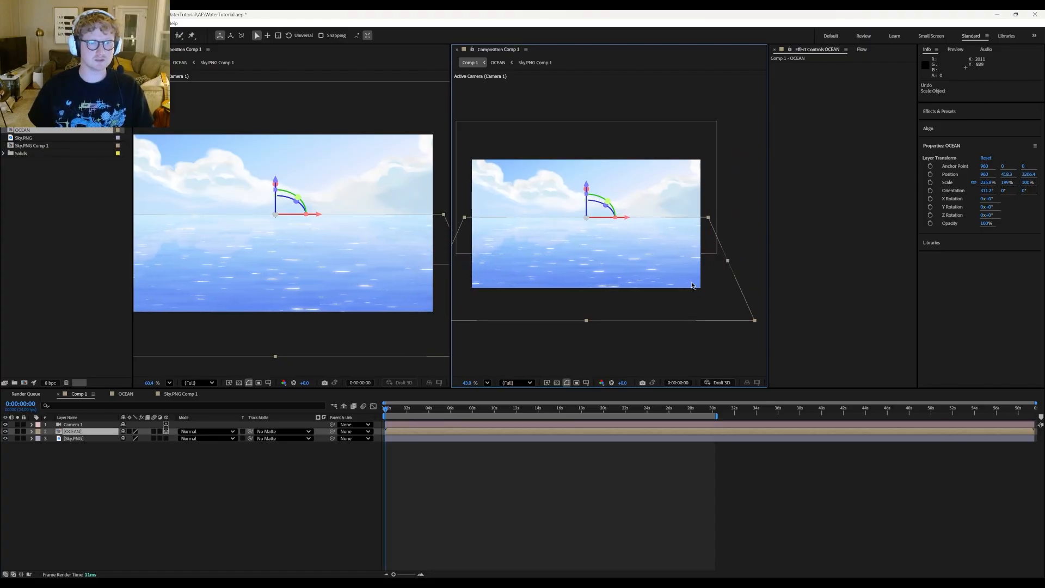
drag(131, 547, 184, 549)
scroll(338, 304, down, 1)
drag(227, 225, 240, 229)
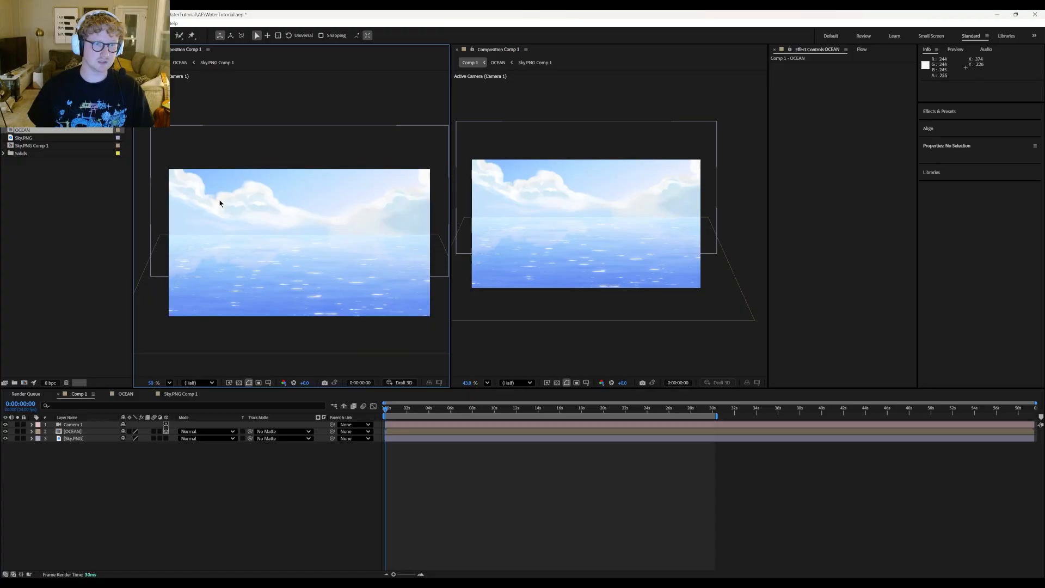
Set the blending mode of the Sky.PNG Comp 1 layer in OCEAN to Normal and reopen its list of blending modes.
double_click(74, 431)
click(89, 433)
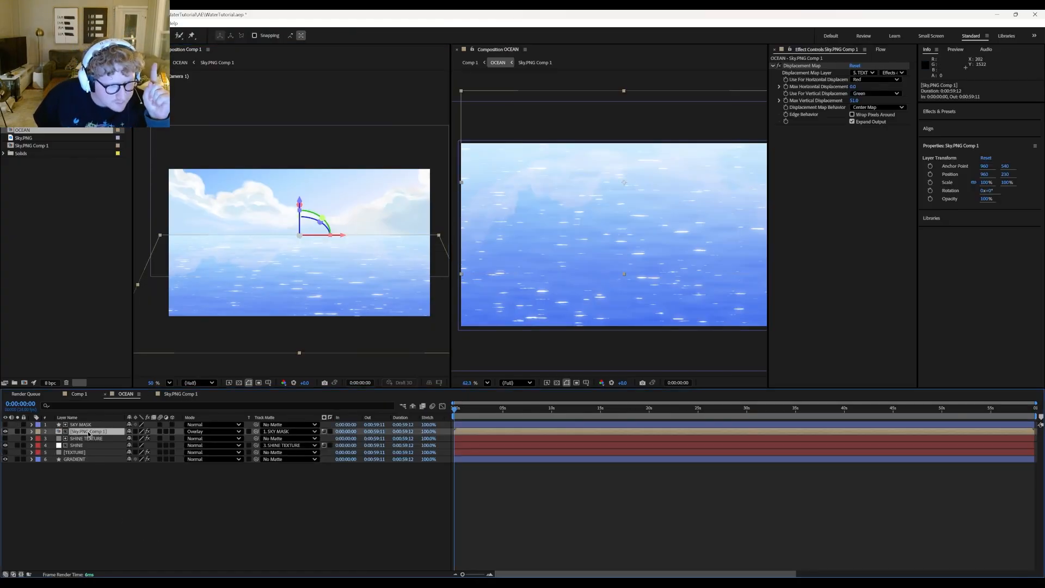
click(201, 431)
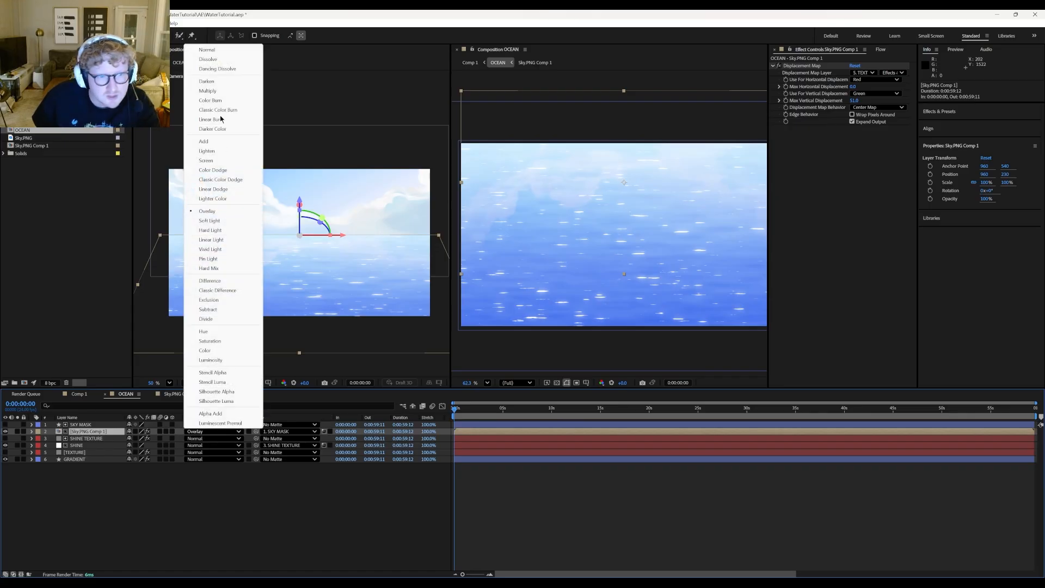
click(221, 53)
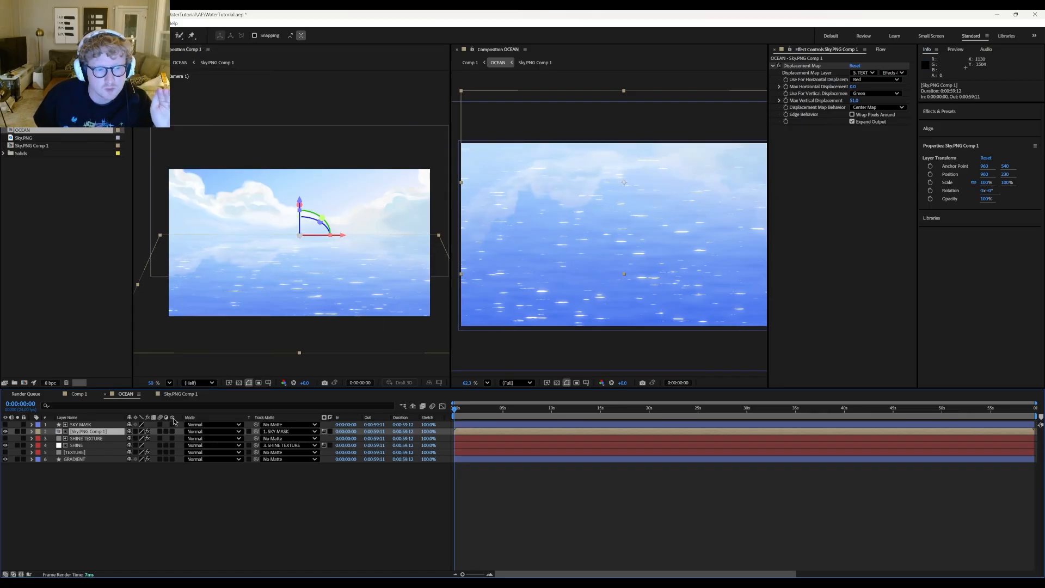
click(201, 432)
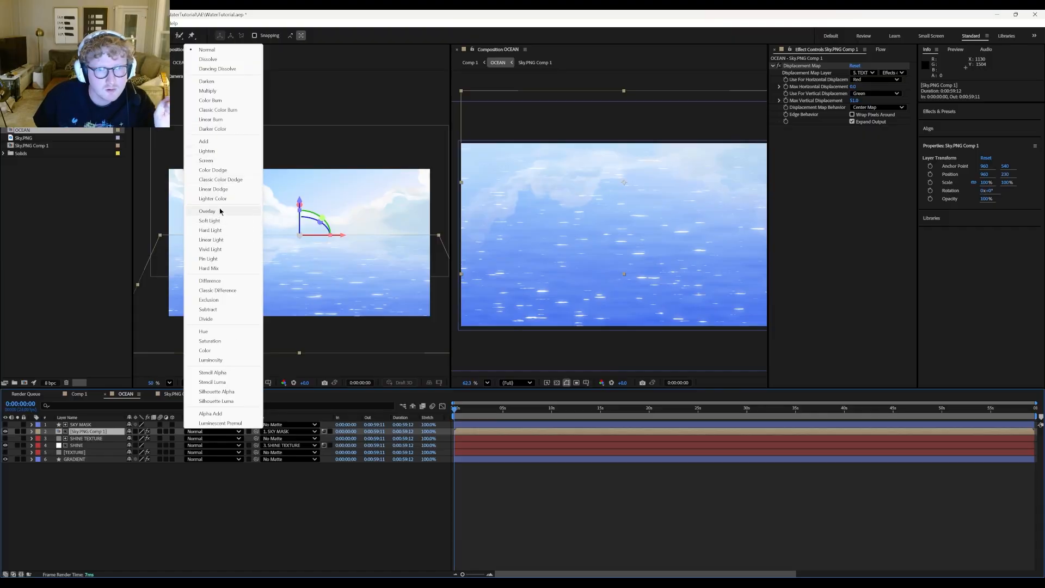